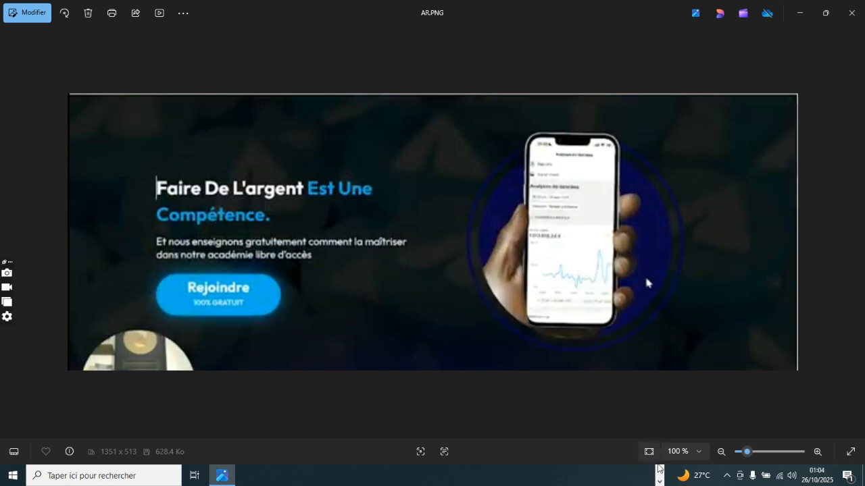
# Step: Switch from the reference image to the systeme.io page editor open in Chrome
pyautogui.click(659, 471)
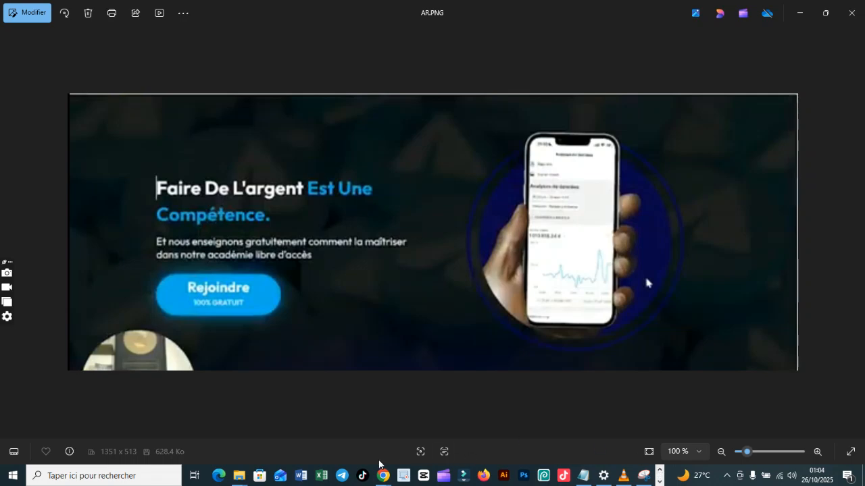
pyautogui.moveTo(383, 478)
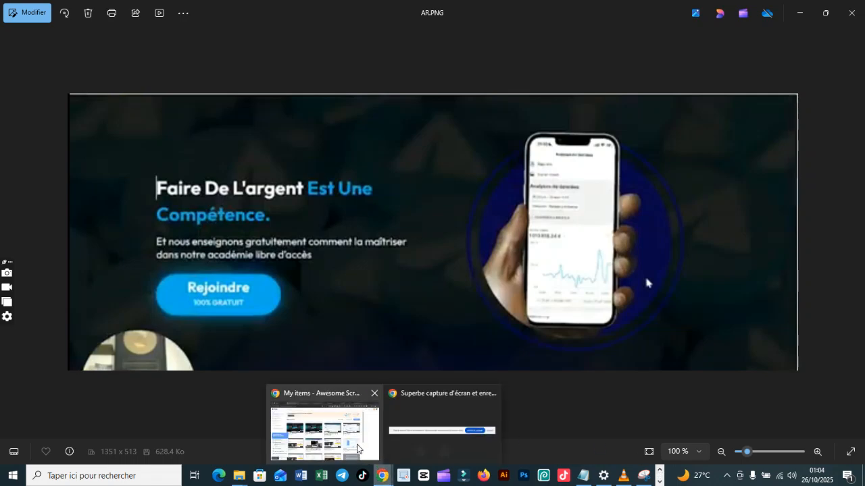
pyautogui.click(361, 450)
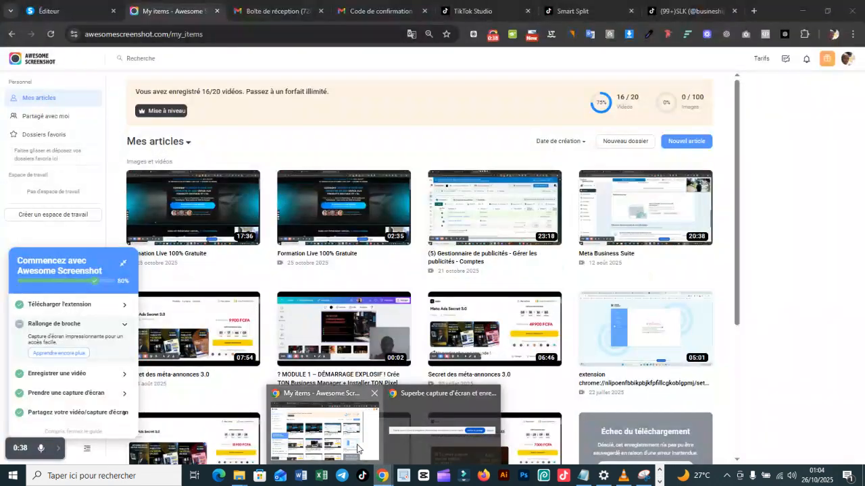
pyautogui.click(80, 10)
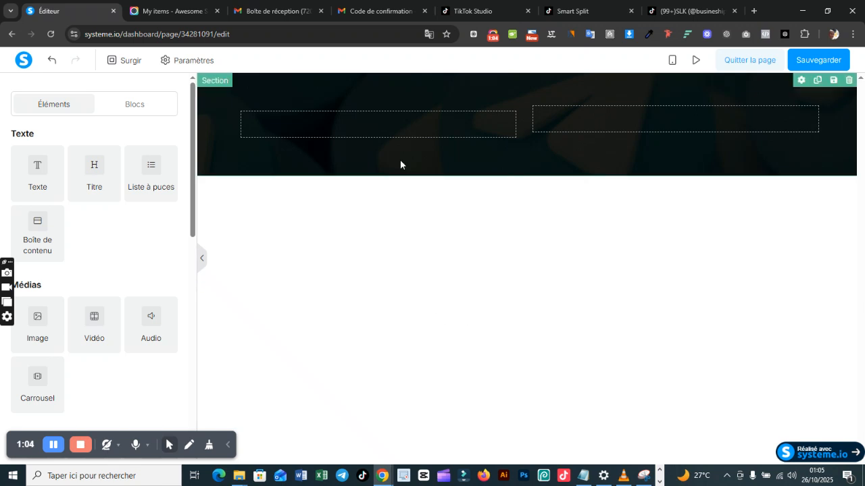
# Step: Delete the existing two-column section from the page, confirm the removal, and leave the editor saving the changes
pyautogui.click(848, 81)
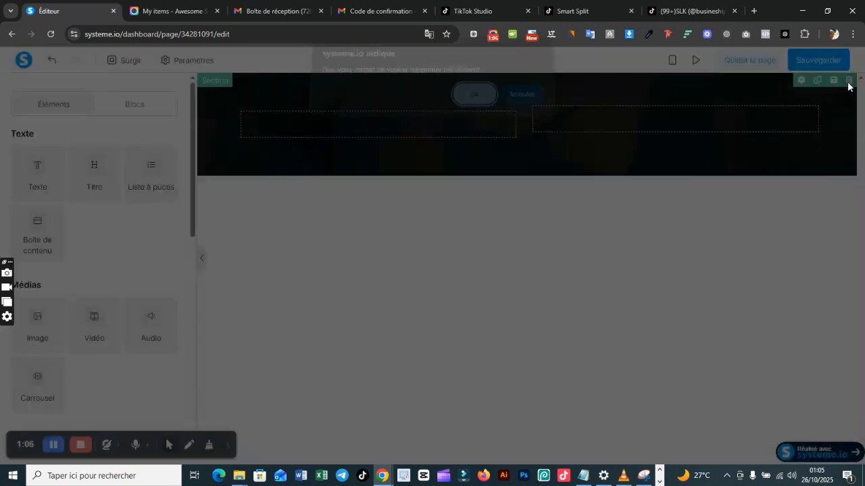
pyautogui.click(487, 103)
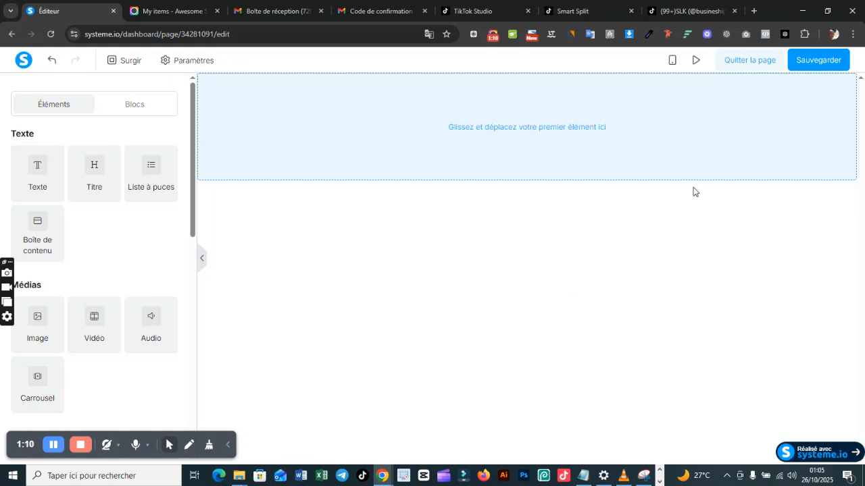
pyautogui.click(758, 61)
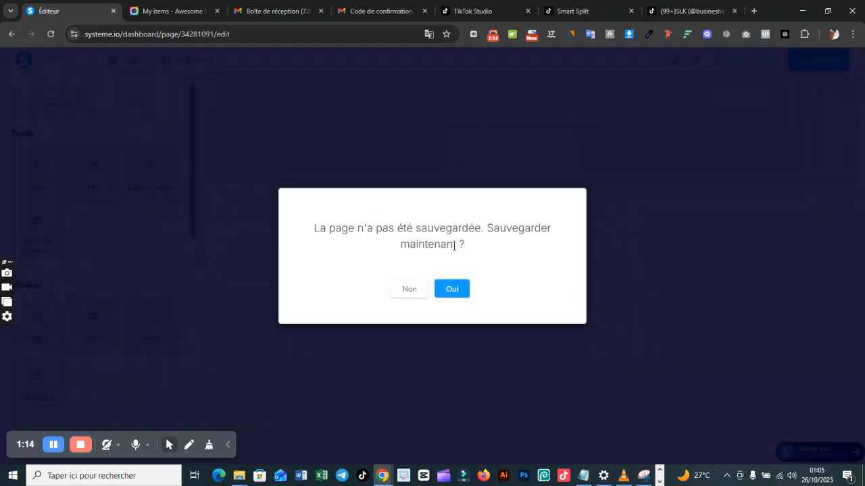
pyautogui.click(451, 287)
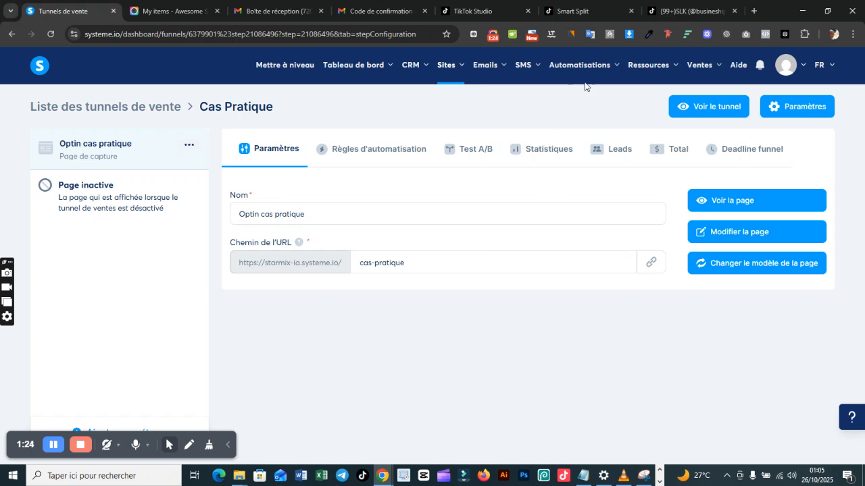
# Step: Open the Cas Pratique funnel from the sales funnel list and edit its Optin cas pratique page
pyautogui.moveTo(460, 67)
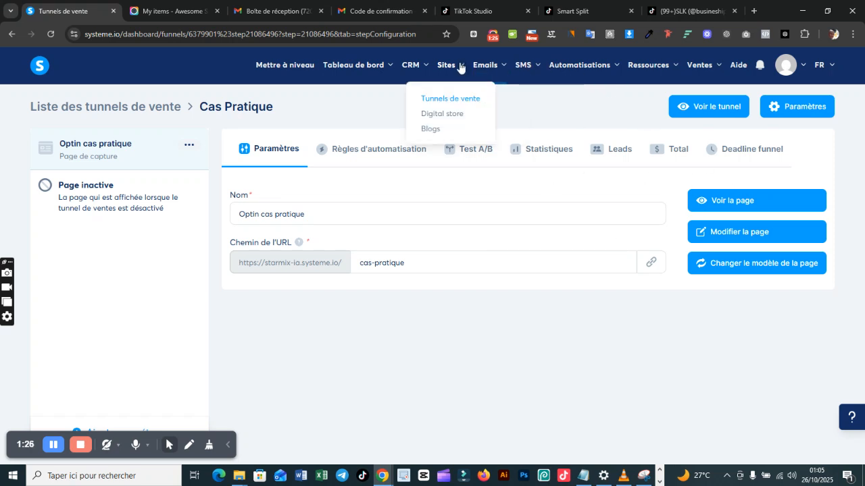
pyautogui.click(458, 101)
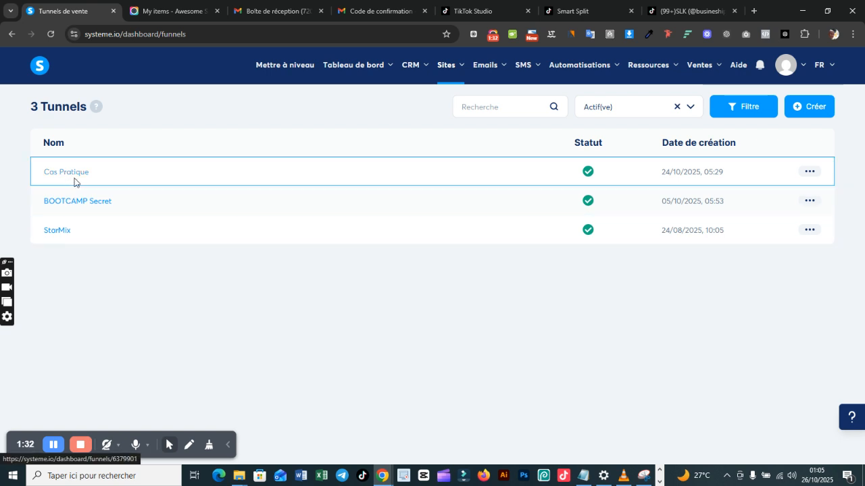
pyautogui.click(80, 177)
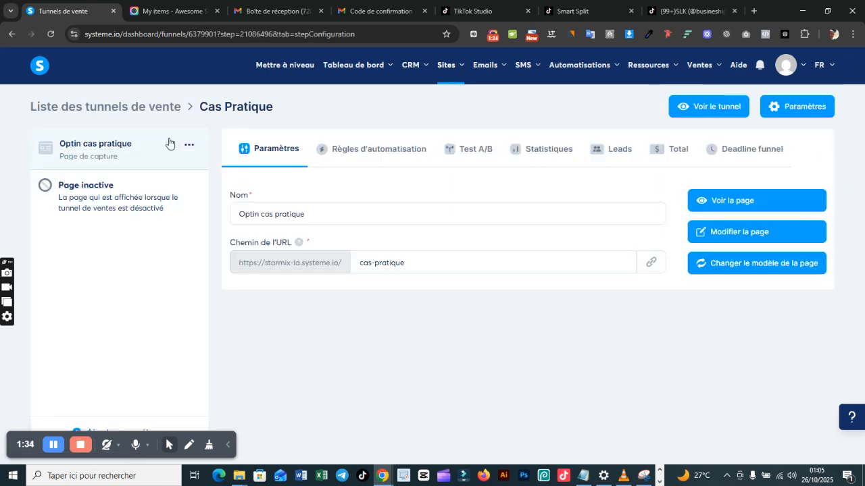
pyautogui.click(739, 231)
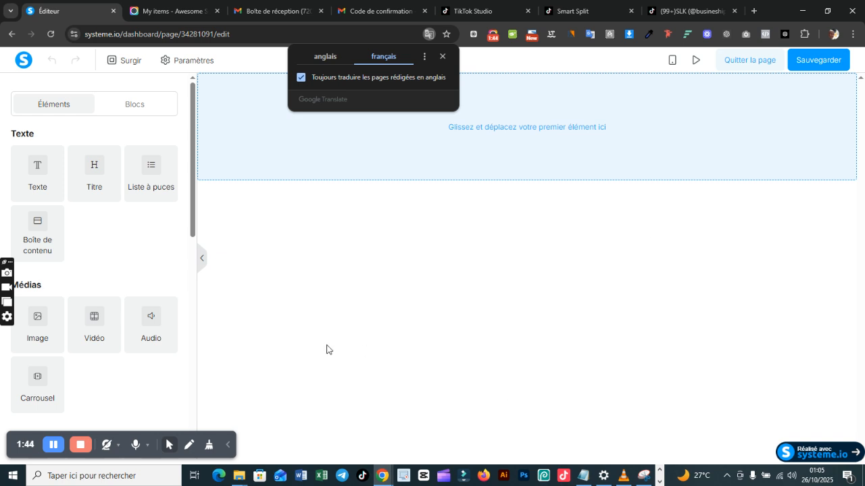
# Step: Add a section to the empty page and set its content width to Moyen
pyautogui.click(193, 273)
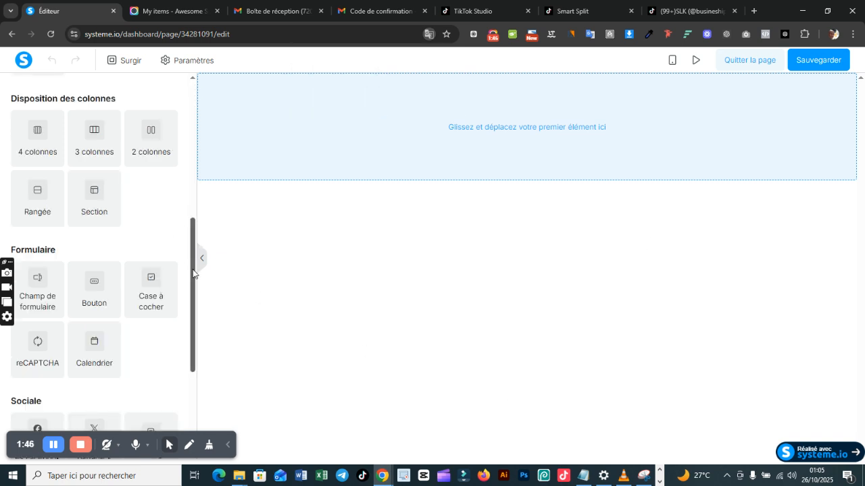
pyautogui.click(89, 210)
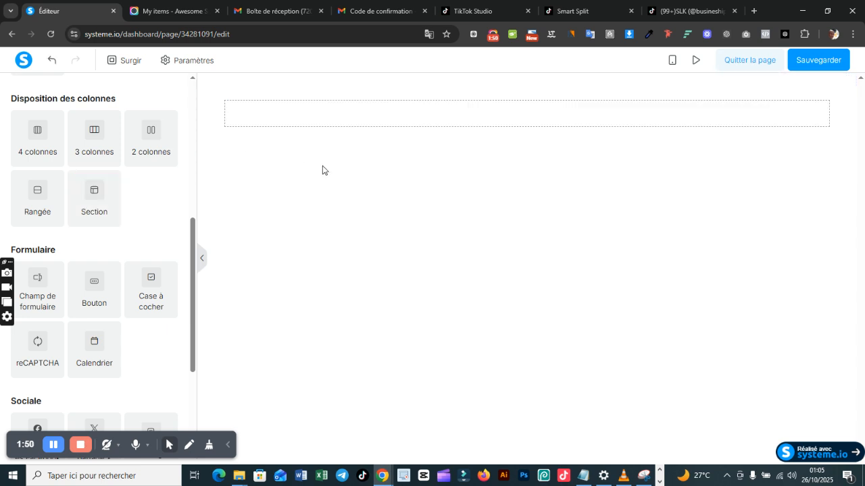
pyautogui.click(283, 86)
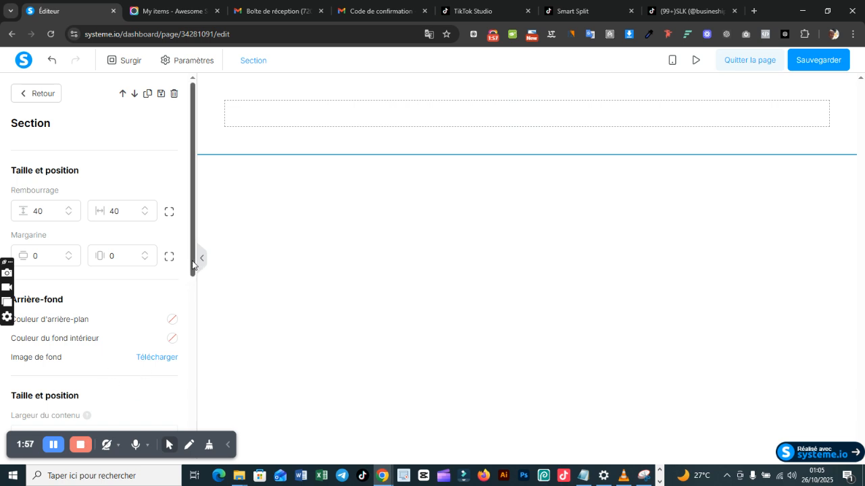
pyautogui.moveTo(193, 265); pyautogui.dragTo(193, 295)
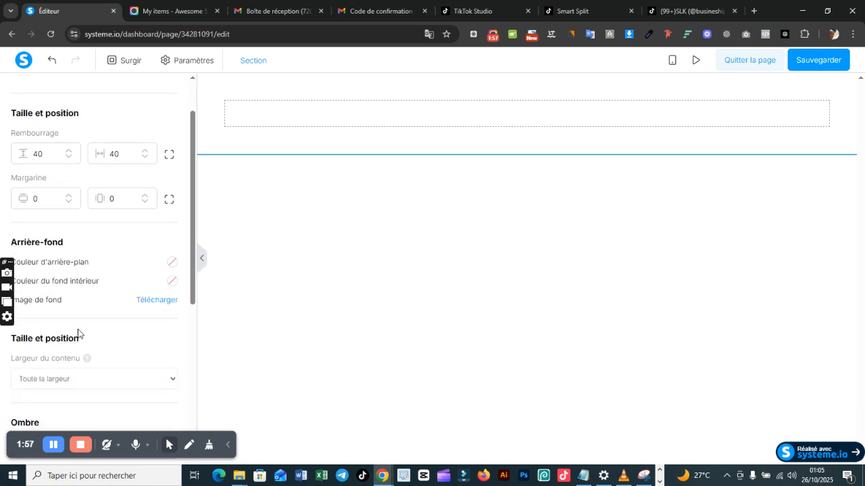
pyautogui.click(105, 379)
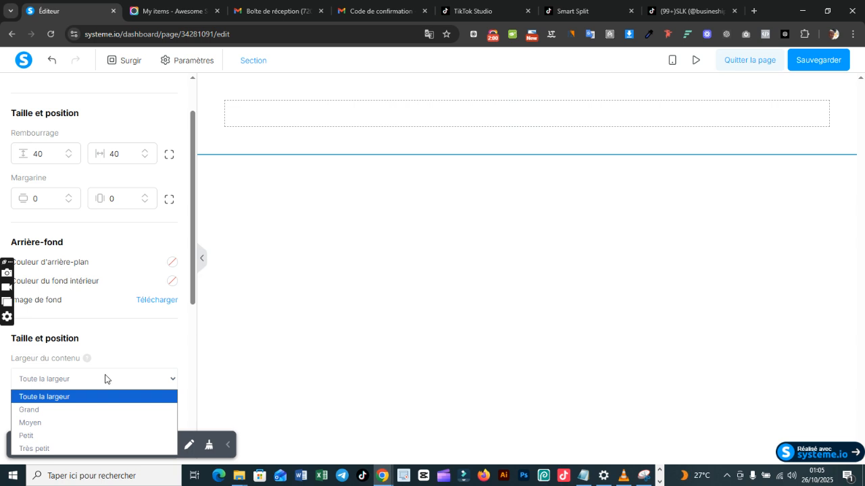
pyautogui.click(68, 423)
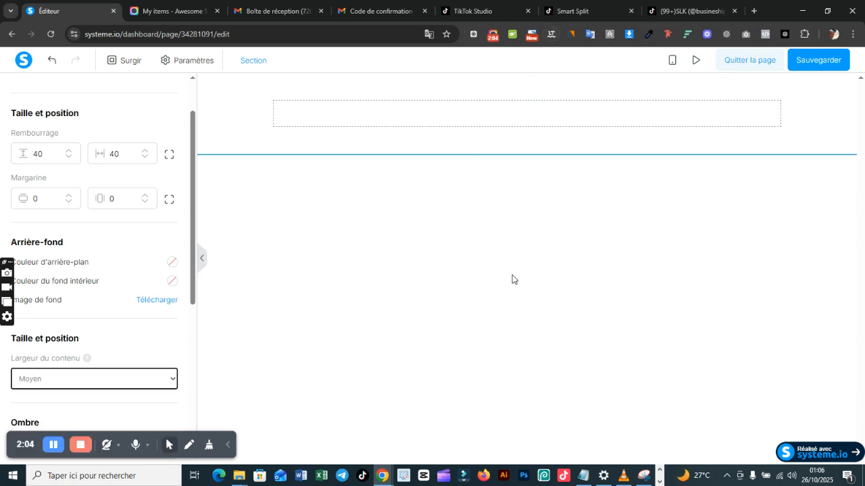
pyautogui.click(312, 93)
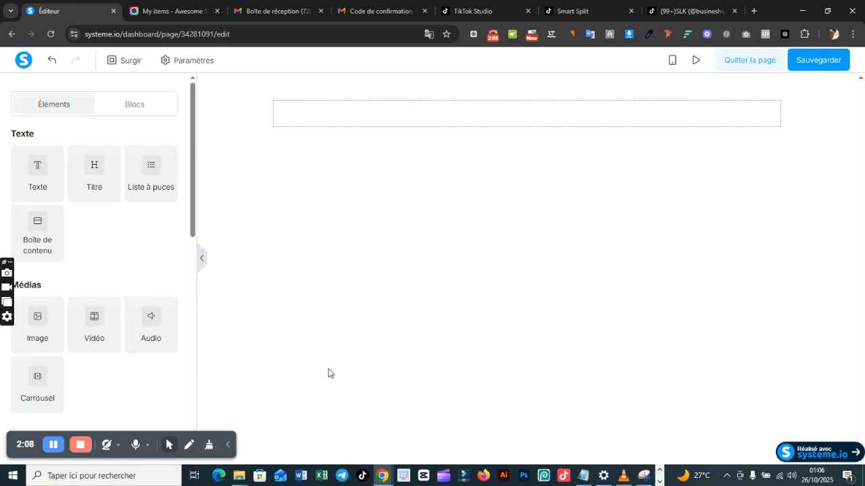
# Step: Examine the AR.PNG reference design in the image viewer, and return to the page editor in Chrome
pyautogui.click(659, 482)
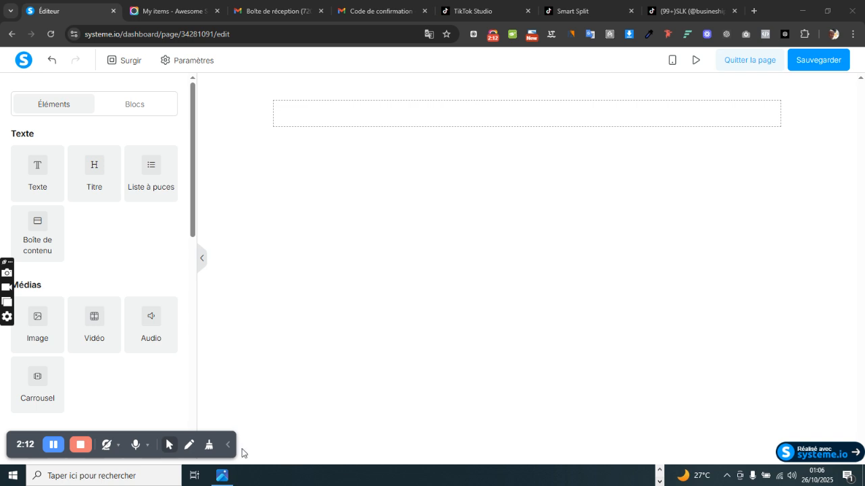
pyautogui.click(221, 476)
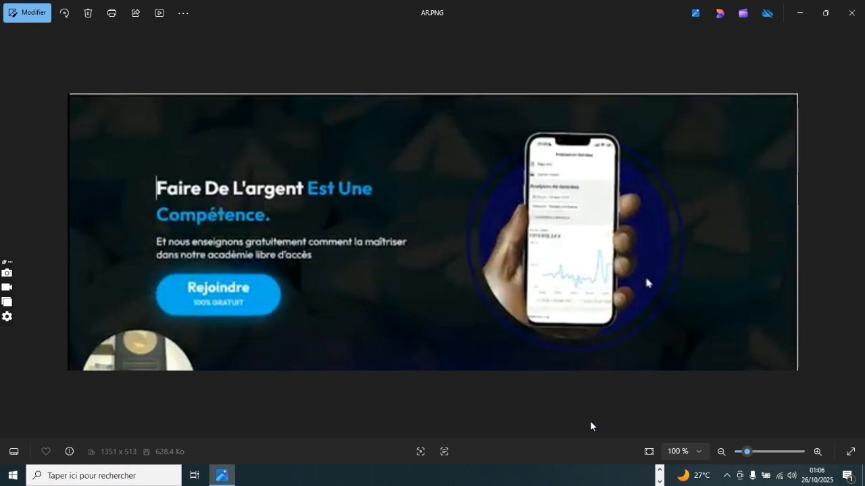
pyautogui.click(661, 472)
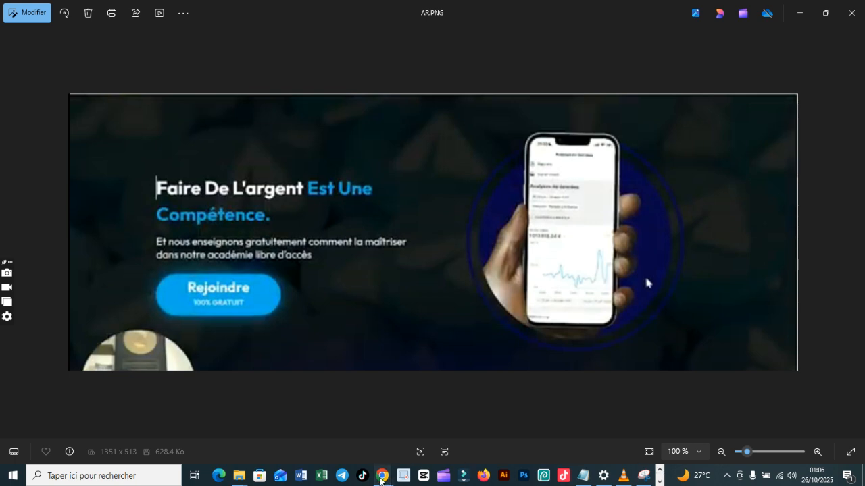
pyautogui.moveTo(382, 477)
pyautogui.click(344, 431)
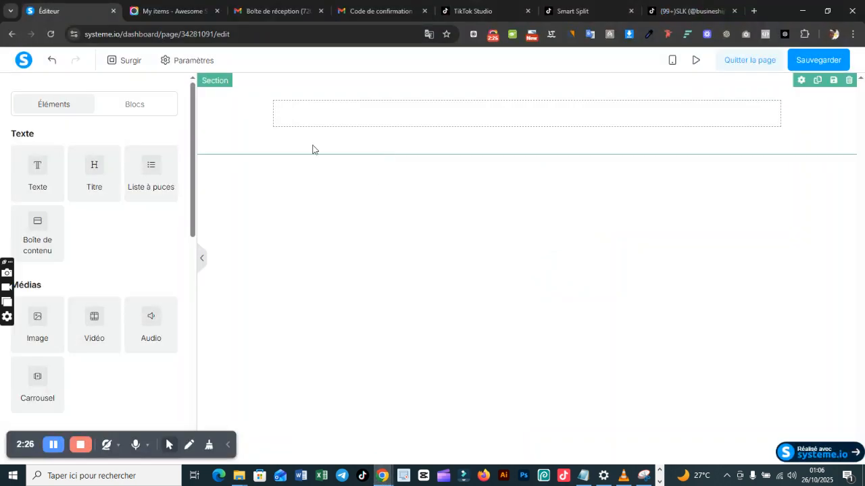
# Step: Insert the dark image caspr...ique.png from the uploaded images as the section's background
pyautogui.click(265, 79)
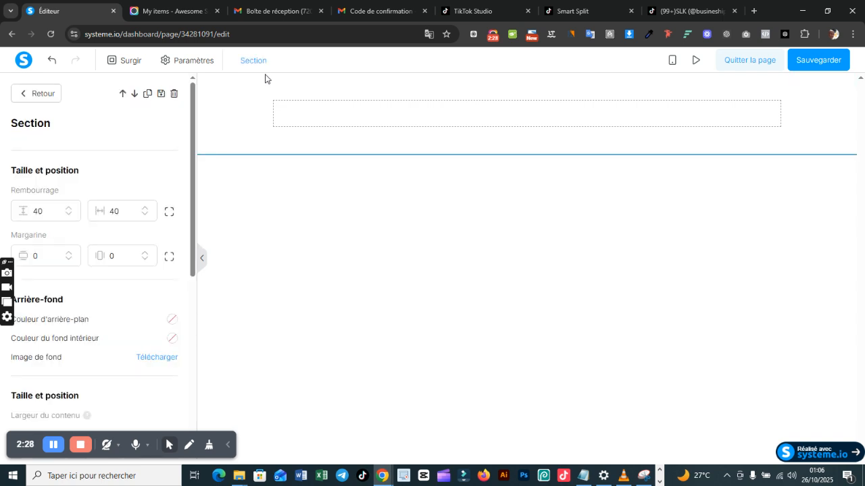
pyautogui.click(158, 358)
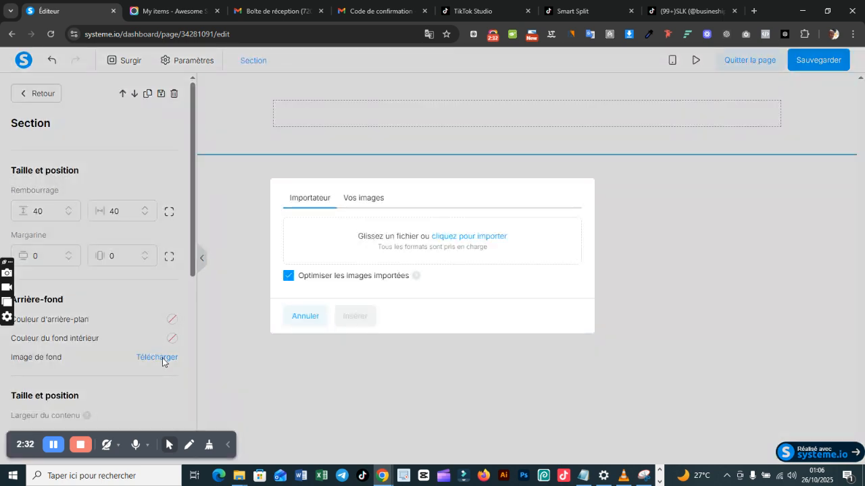
pyautogui.click(362, 200)
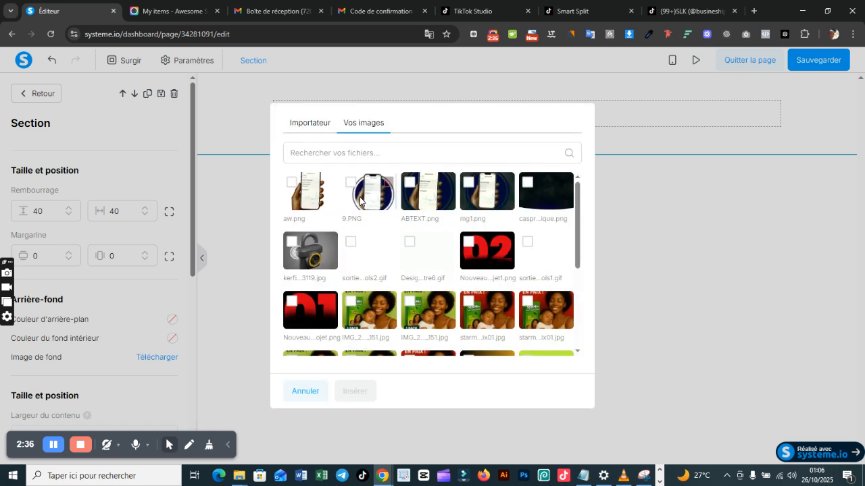
pyautogui.click(552, 192)
pyautogui.click(367, 392)
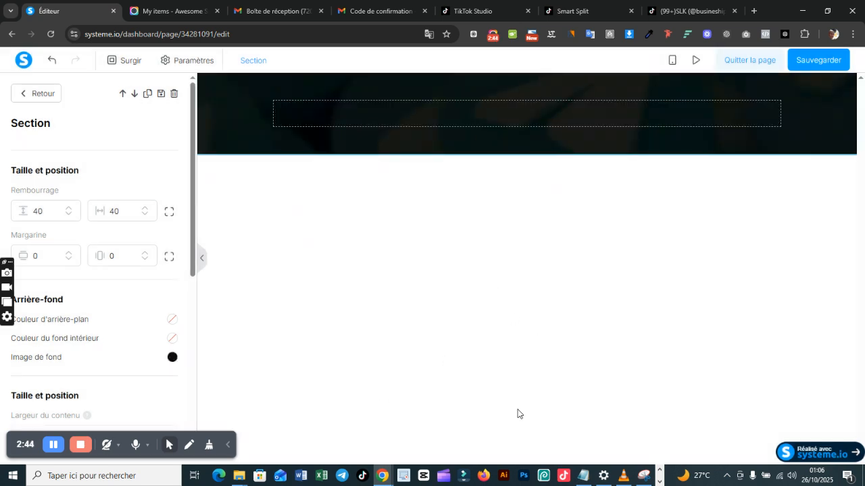
# Step: Compare the section with the text and phone layout in AR.PNG in the image viewer, and return to the Chrome editor
pyautogui.click(658, 482)
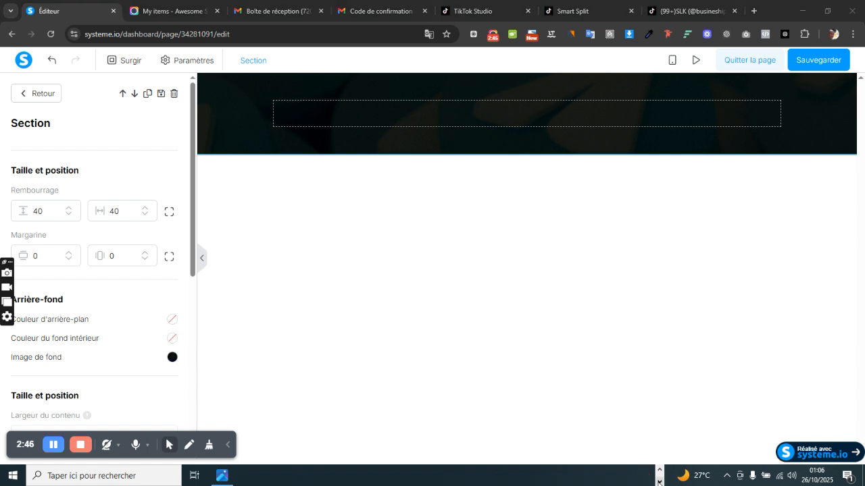
pyautogui.click(229, 473)
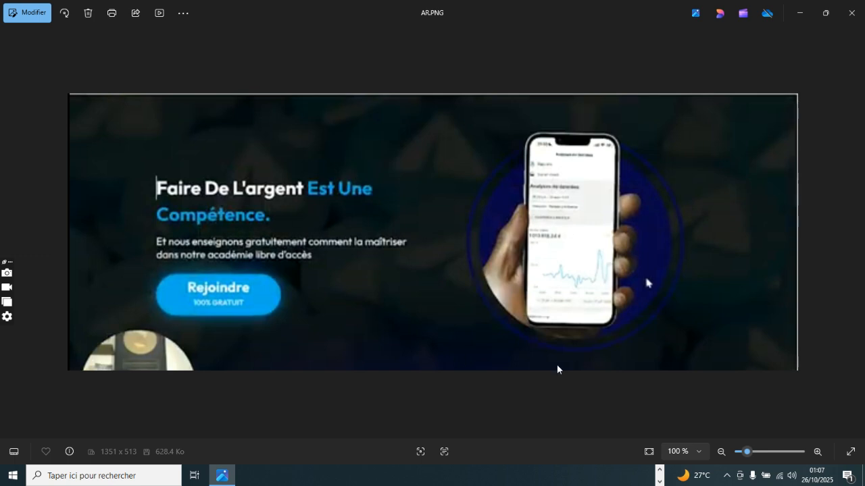
pyautogui.click(659, 470)
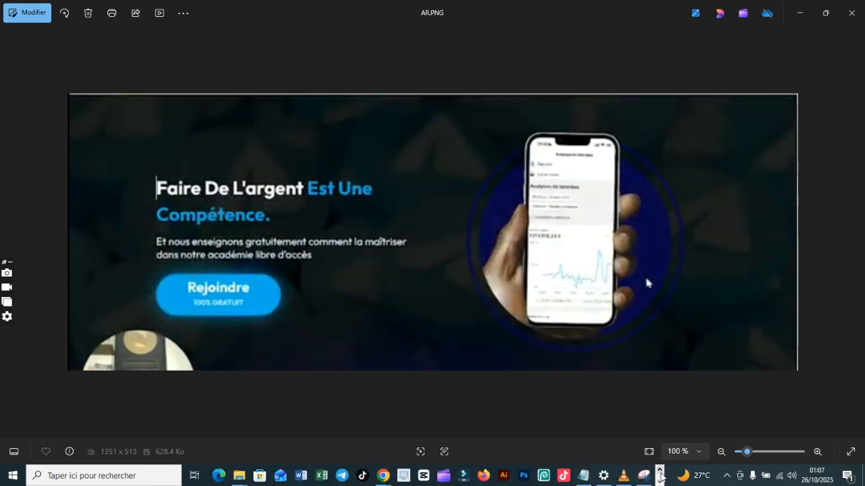
pyautogui.moveTo(382, 475)
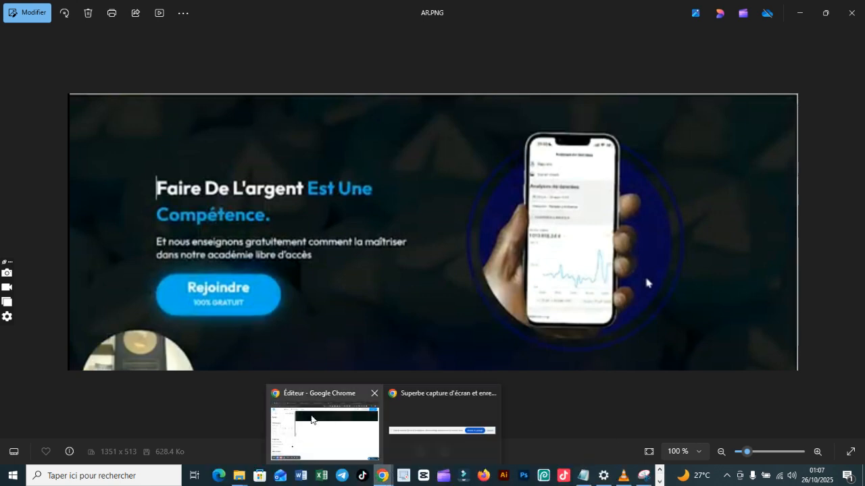
pyautogui.click(311, 420)
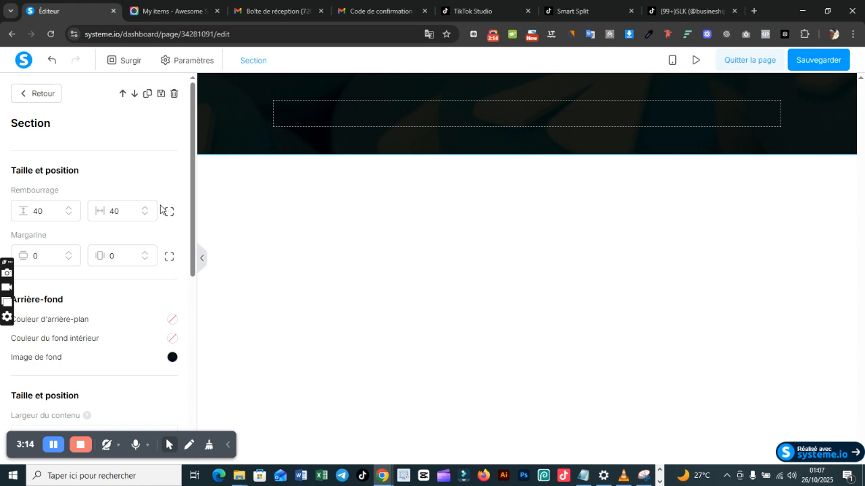
# Step: Place a 2-column layout inside the row of the dark section
pyautogui.click(200, 186)
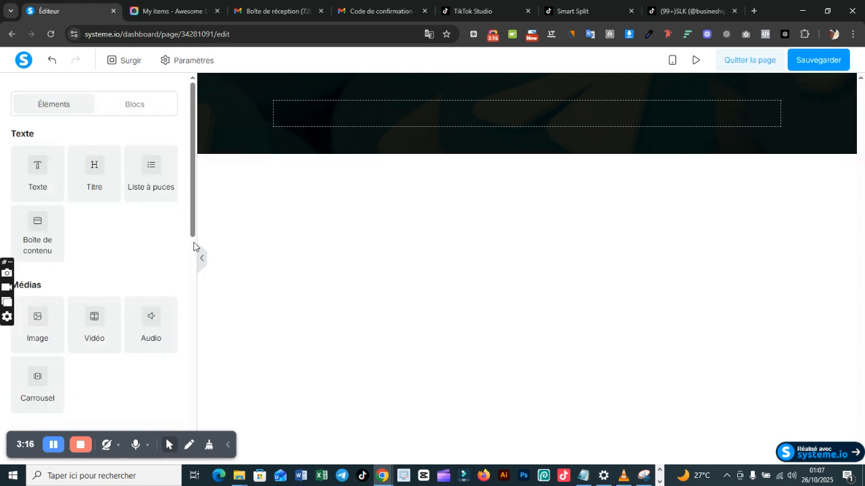
pyautogui.scroll(-3, 180, 296)
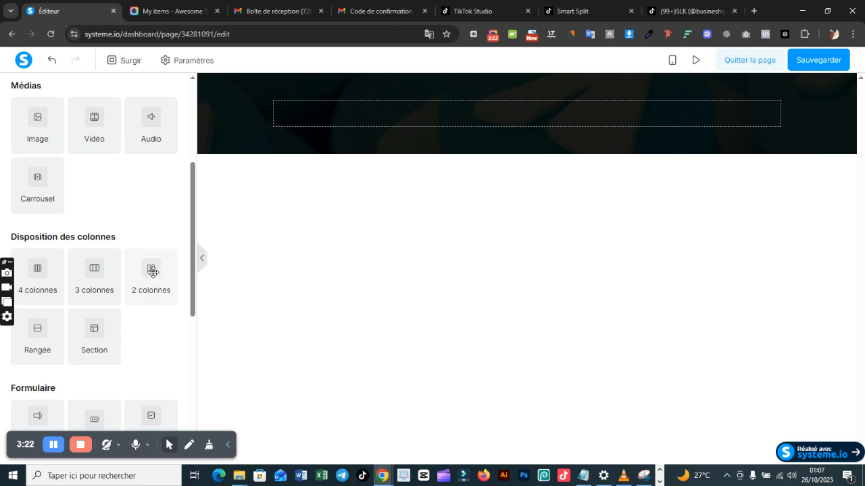
pyautogui.moveTo(149, 271); pyautogui.dragTo(398, 128)
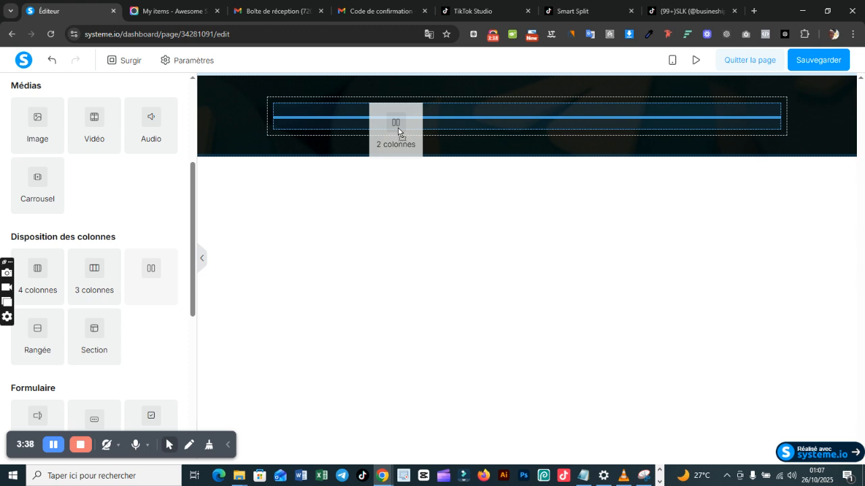
# Step: Drop the 2-column layout into the dark section's row and add a row inside its left column
pyautogui.moveTo(398, 129); pyautogui.dragTo(398, 130)
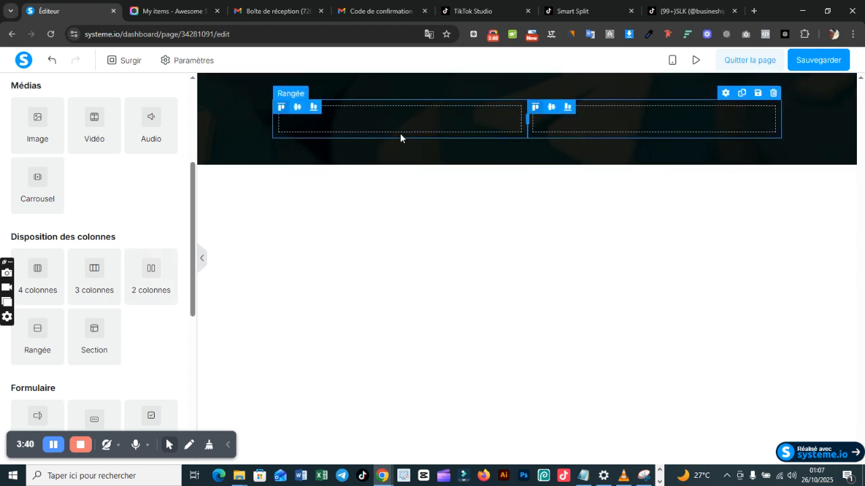
pyautogui.moveTo(42, 334); pyautogui.dragTo(423, 126)
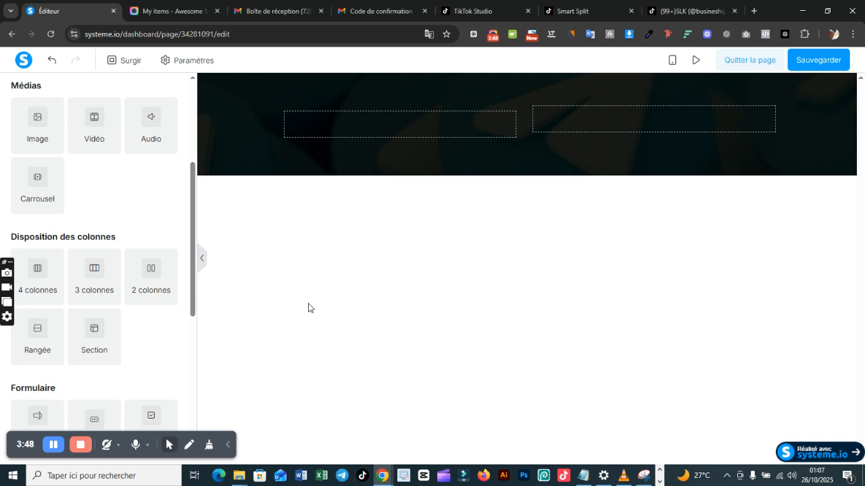
# Step: Add a title element with a text element beneath it inside the left column's row
pyautogui.scroll(1, 194, 176)
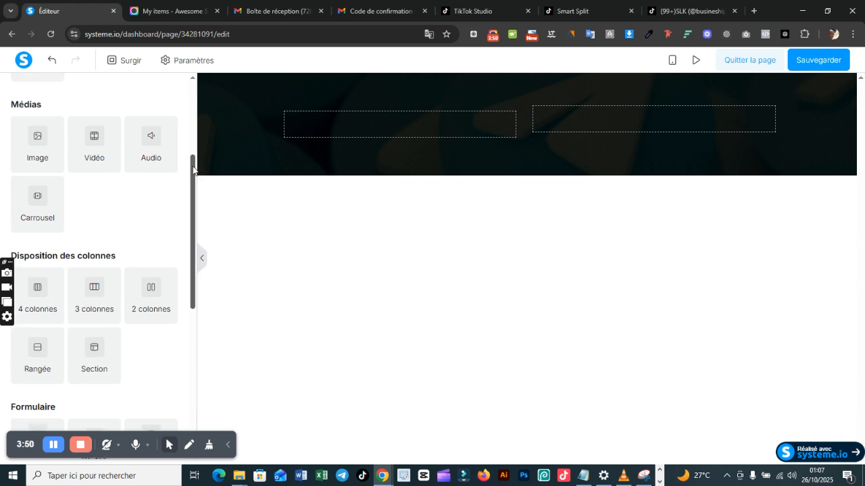
pyautogui.click(213, 122)
pyautogui.click(217, 140)
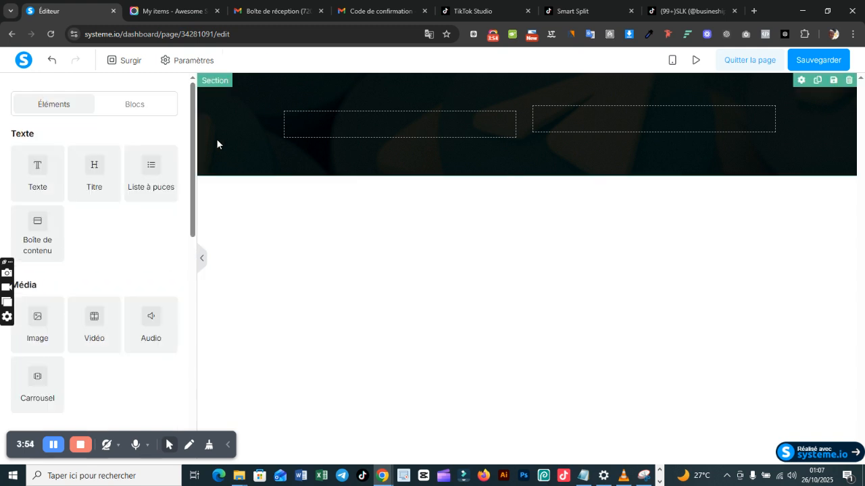
pyautogui.moveTo(88, 174); pyautogui.dragTo(349, 134)
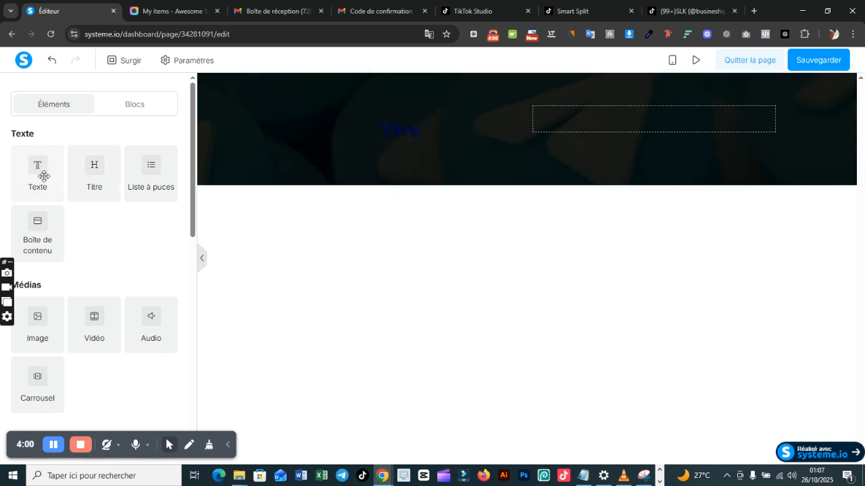
pyautogui.moveTo(43, 174); pyautogui.dragTo(344, 144)
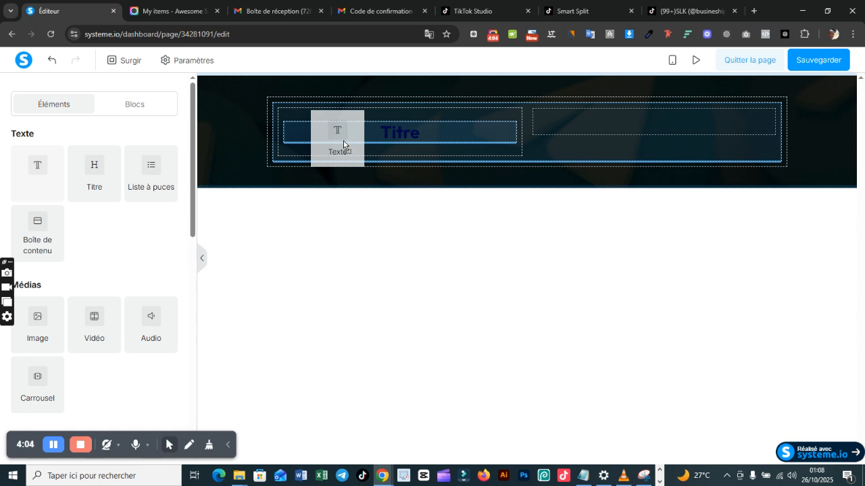
pyautogui.moveTo(344, 144); pyautogui.dragTo(343, 145)
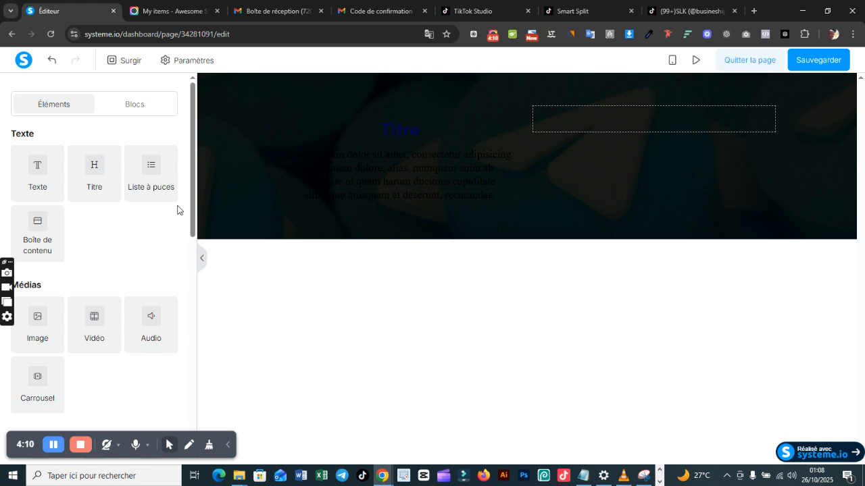
# Step: Add a button below the text in the left column and an image element in the right column
pyautogui.moveTo(192, 208); pyautogui.dragTo(194, 344)
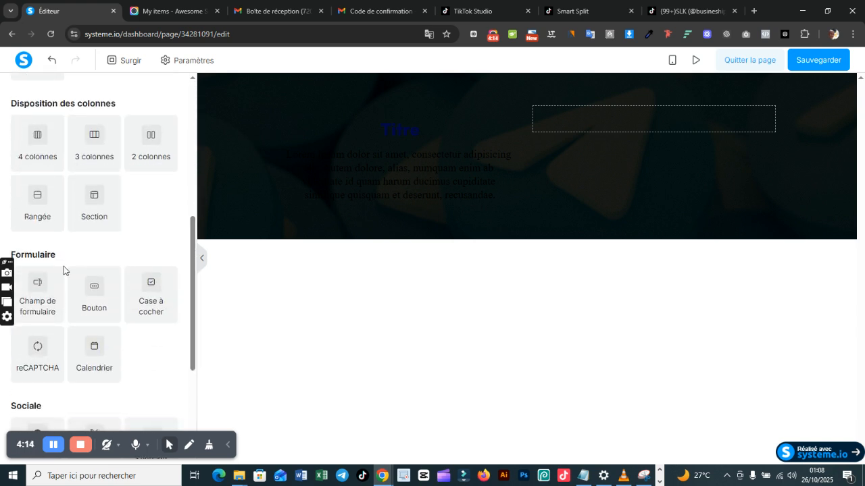
pyautogui.moveTo(95, 287); pyautogui.dragTo(349, 192)
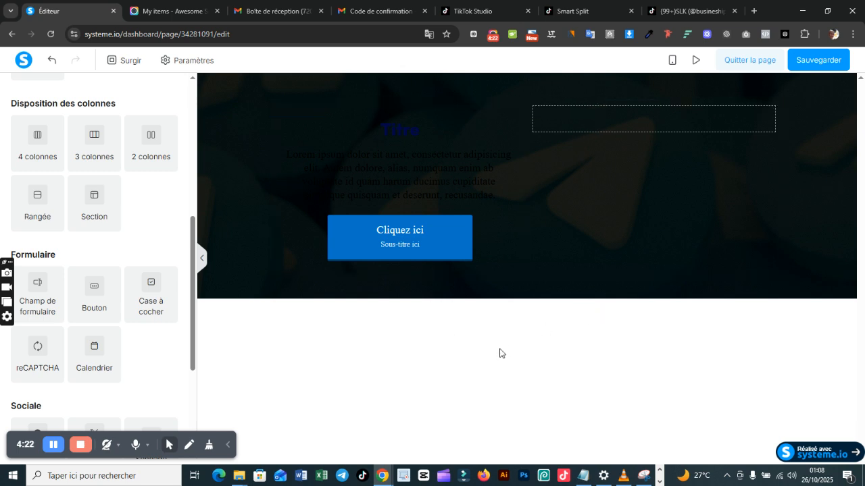
pyautogui.click(240, 476)
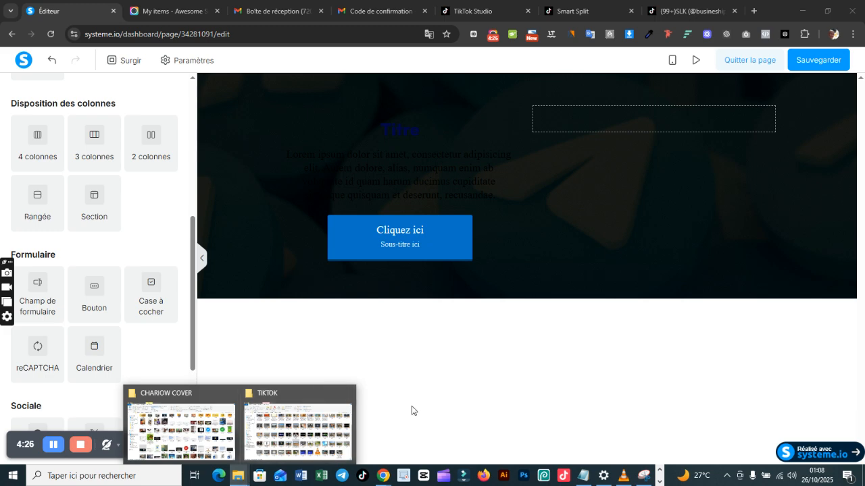
pyautogui.click(596, 127)
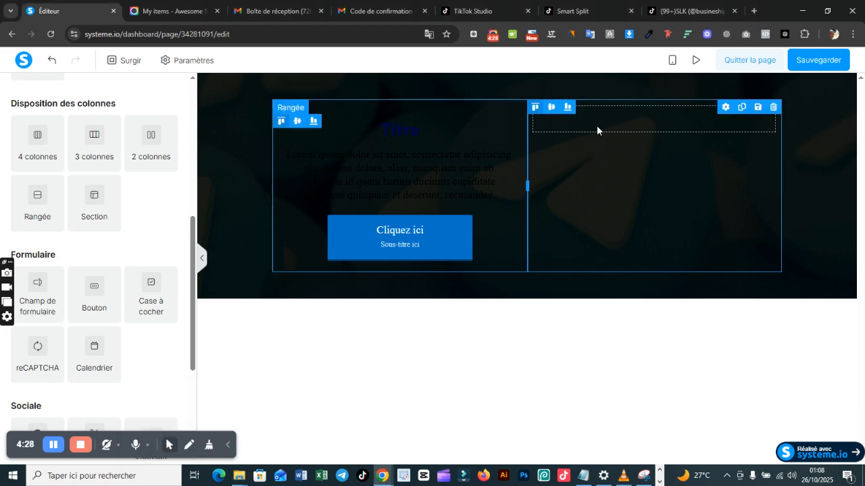
pyautogui.click(229, 196)
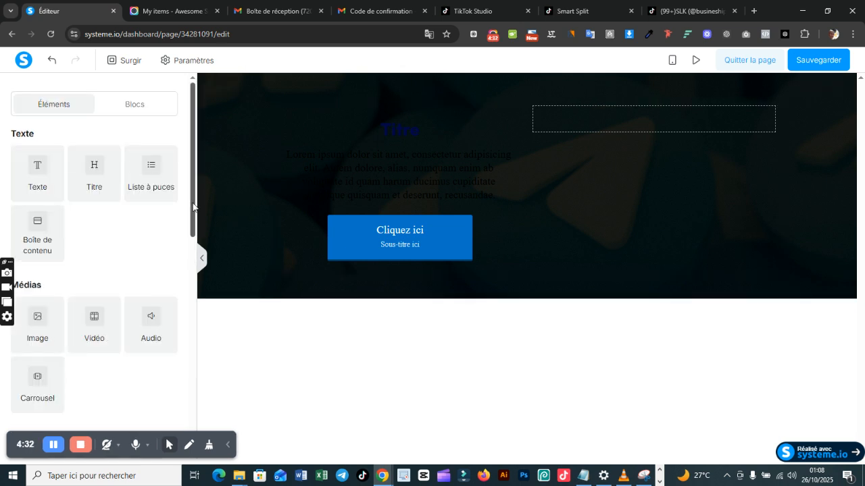
pyautogui.moveTo(193, 206); pyautogui.dragTo(193, 217)
pyautogui.moveTo(42, 287); pyautogui.dragTo(595, 118)
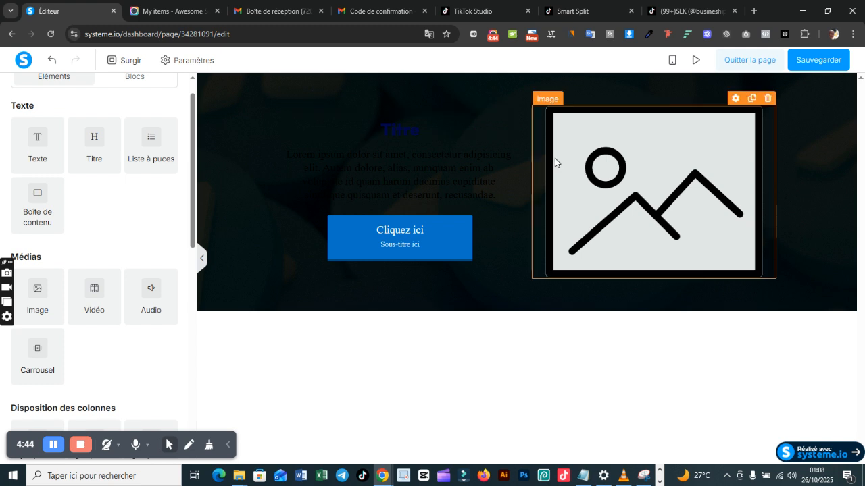
# Step: Compare the placed title, text, button and image with AR.PNG in the image viewer, and return to the Chrome editor
pyautogui.click(660, 482)
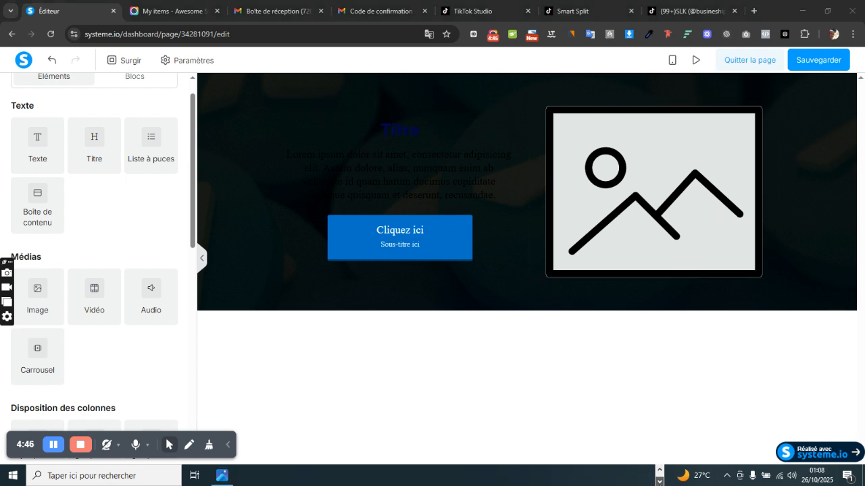
pyautogui.click(221, 476)
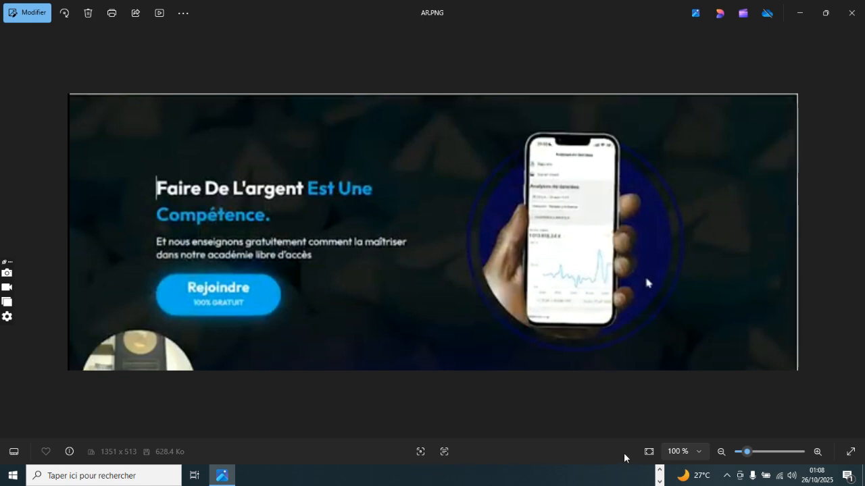
pyautogui.click(660, 472)
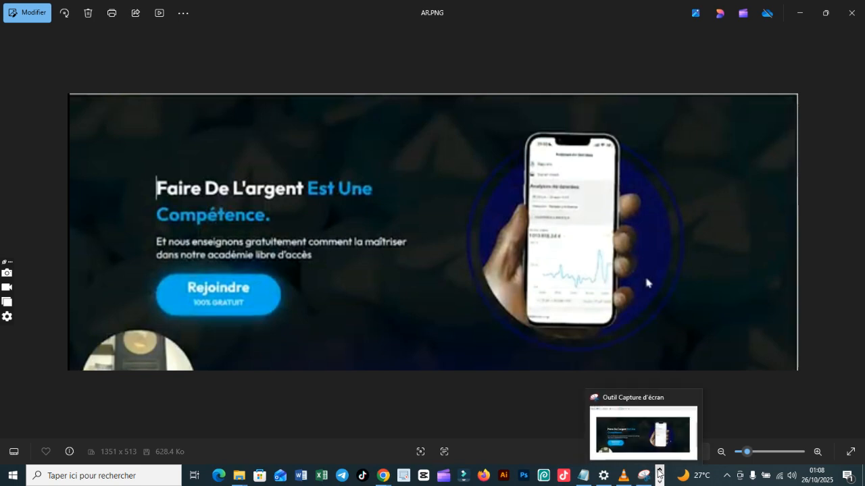
pyautogui.moveTo(380, 477)
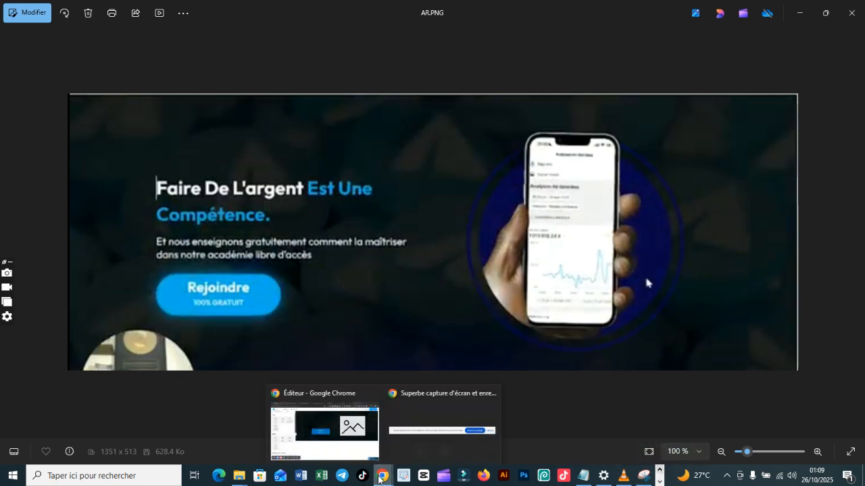
pyautogui.click(324, 432)
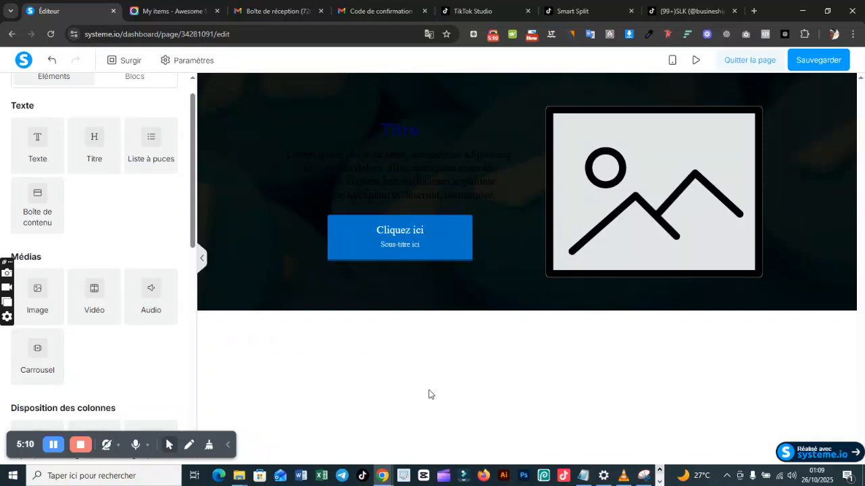
# Step: In File Explorer, open Nouveau document texte.txt from E:, FUNNEL BULDING FORMATION COMPLETE, FORMATION CAS PRATIQUE OPT-IN 01, Bloc note
pyautogui.click(236, 477)
pyautogui.click(181, 426)
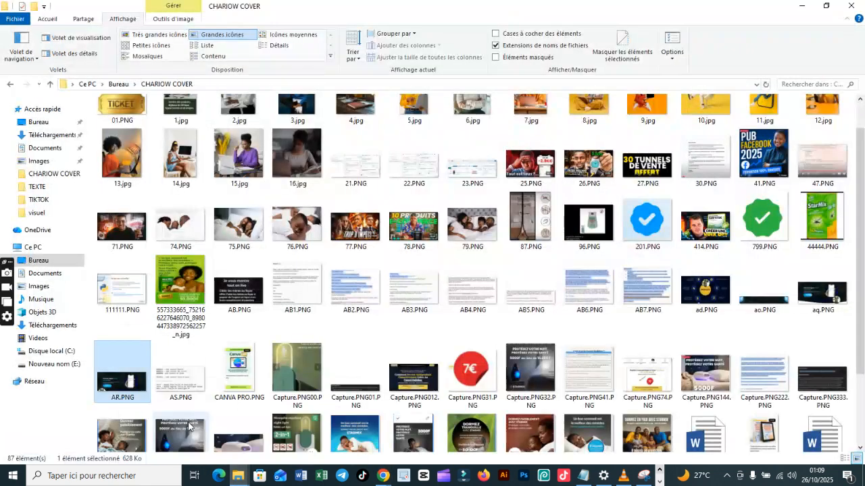
pyautogui.click(45, 365)
pyautogui.click(302, 156)
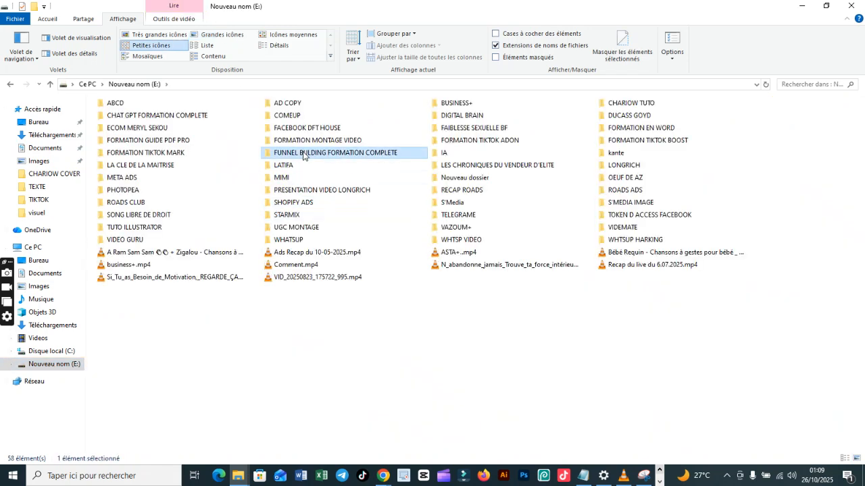
pyautogui.doubleClick(303, 156)
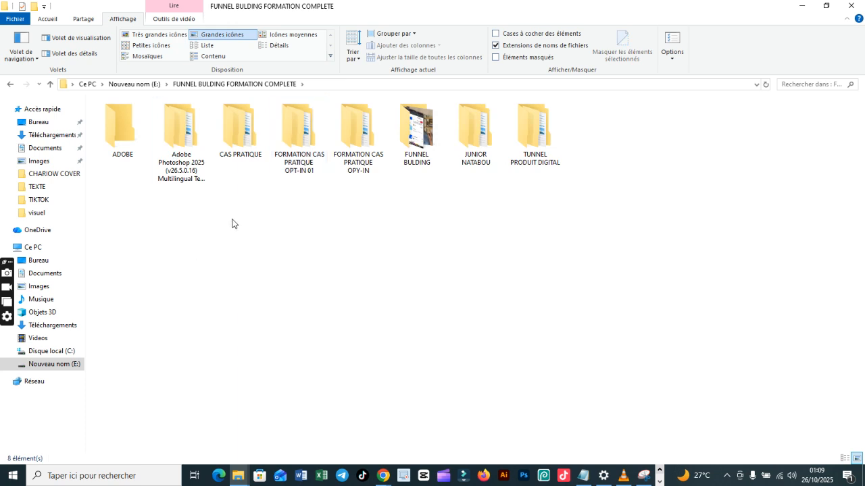
pyautogui.doubleClick(250, 120)
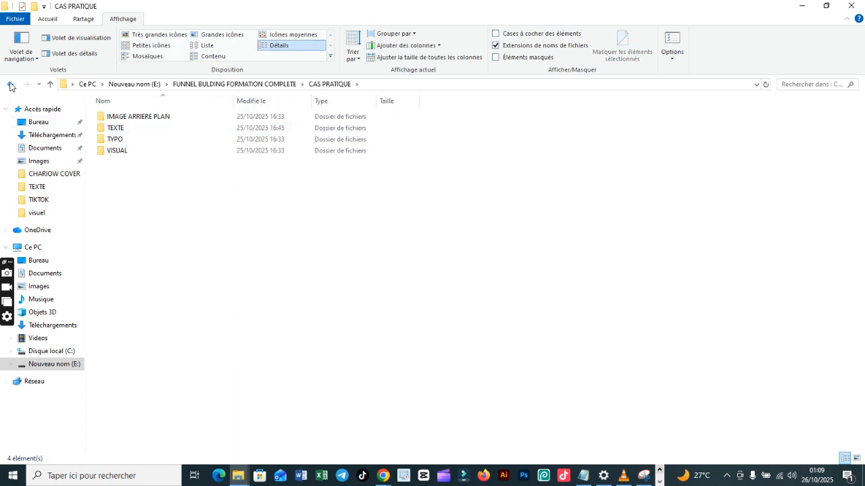
pyautogui.click(10, 84)
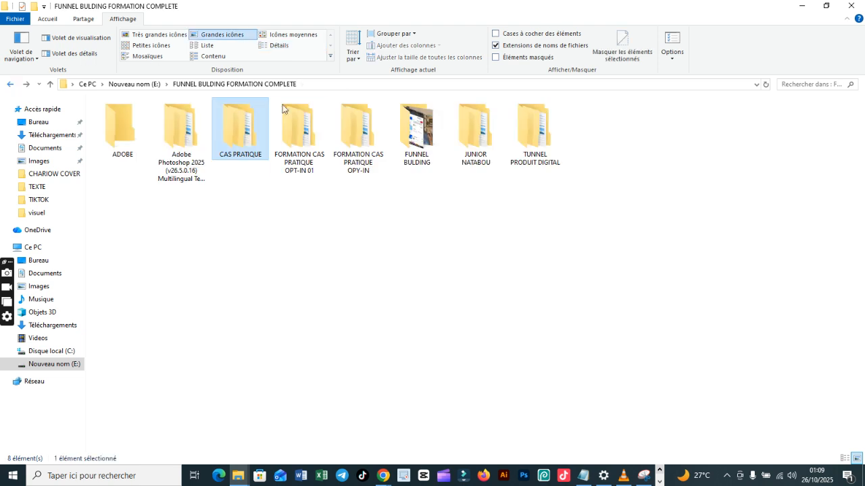
pyautogui.doubleClick(312, 144)
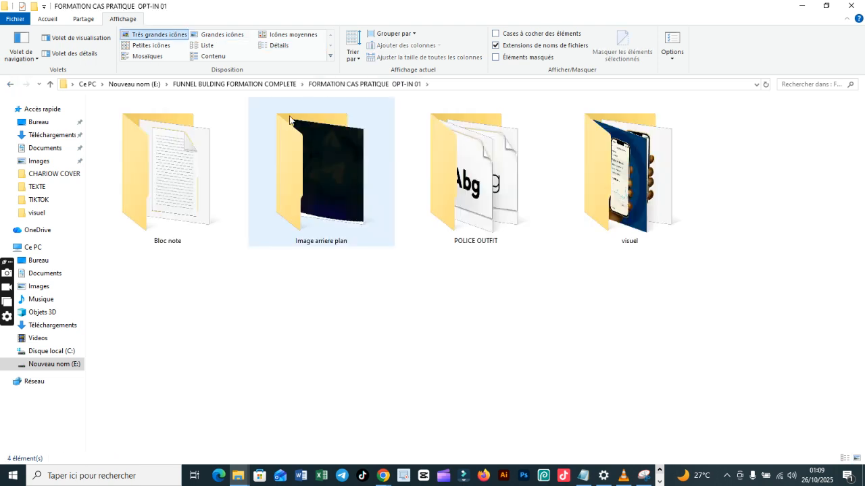
pyautogui.doubleClick(192, 188)
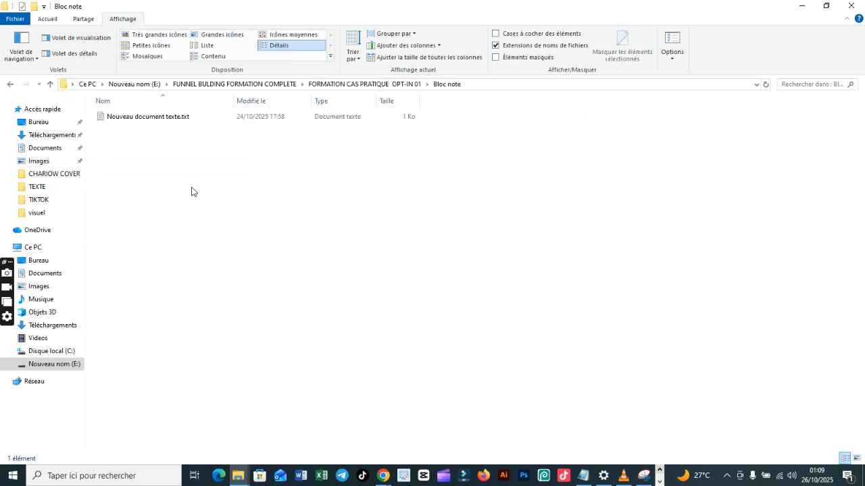
pyautogui.doubleClick(162, 122)
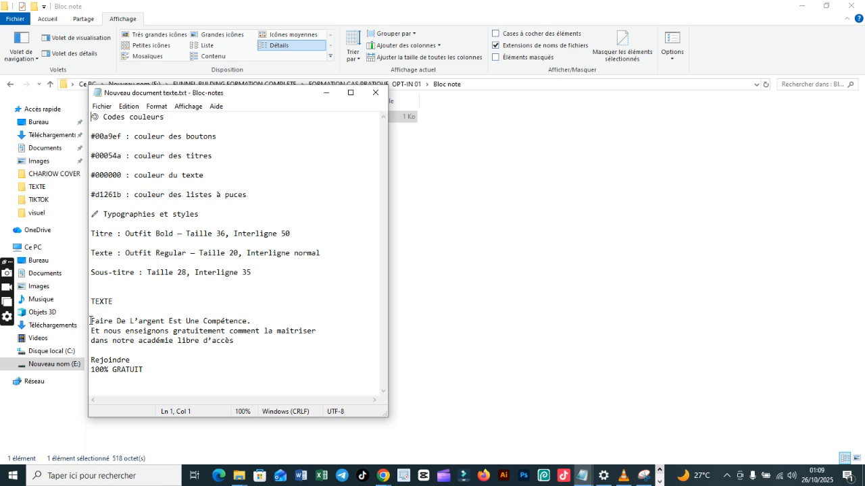
pyautogui.click(170, 314)
pyautogui.moveTo(229, 315); pyautogui.dragTo(248, 319)
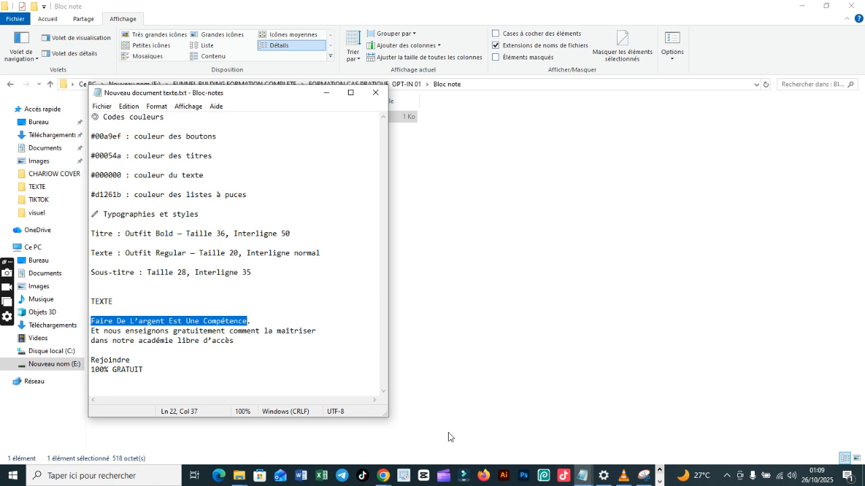
pyautogui.click(383, 476)
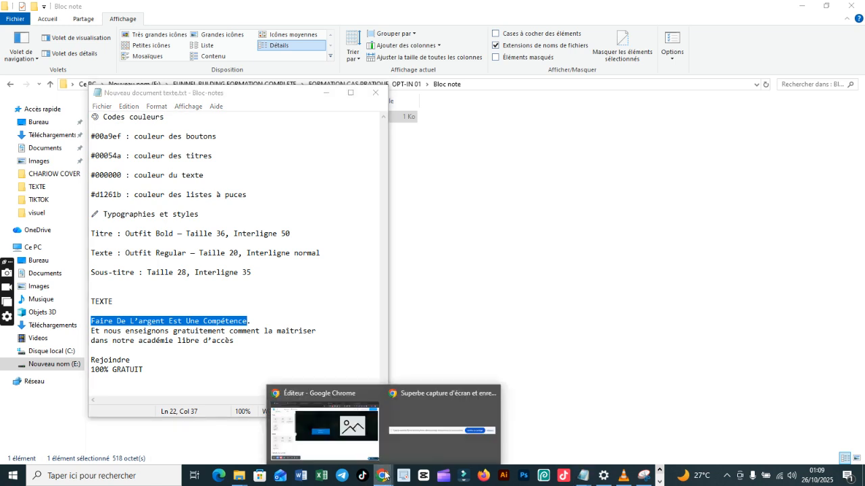
pyautogui.click(256, 367)
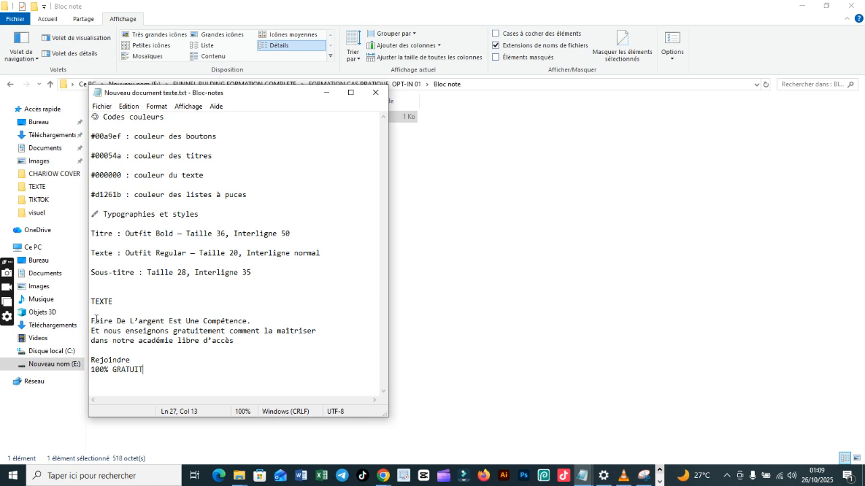
# Step: Copy the note's lines from "Faire De L'argent Est Une Compétence." through "100% GRATUIT" and replace the placeholder paragraph in the Chrome editor with them
pyautogui.moveTo(92, 320); pyautogui.dragTo(229, 370)
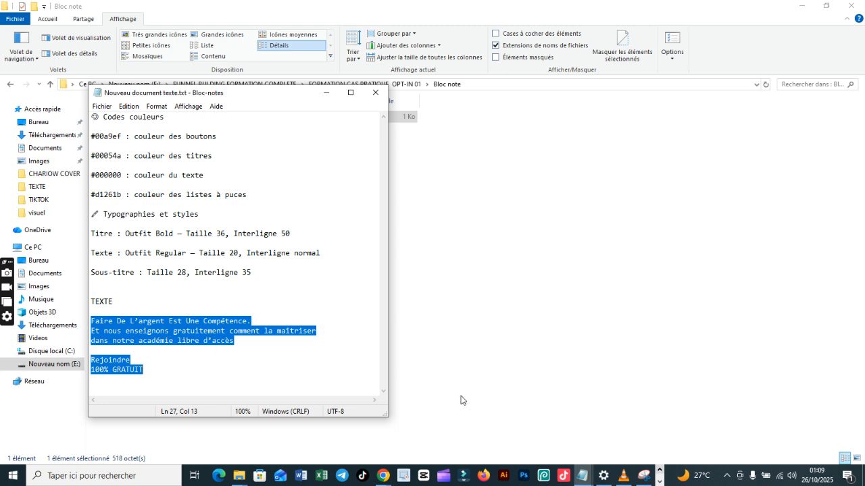
pyautogui.click(383, 476)
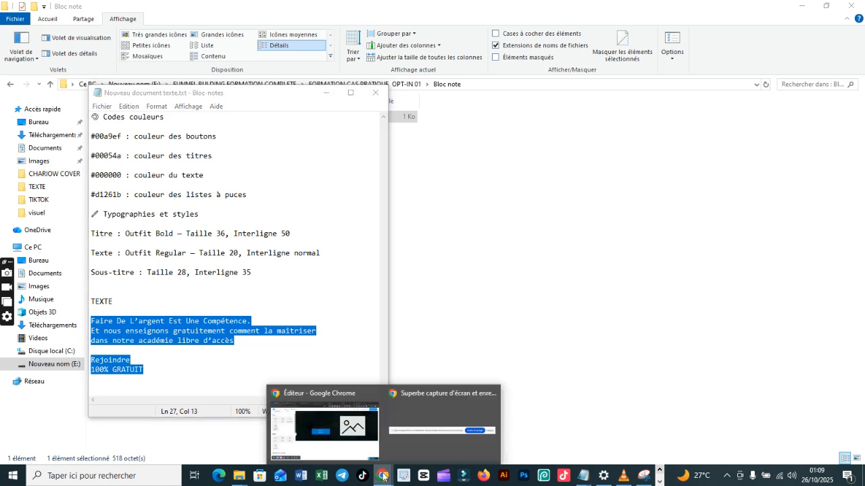
pyautogui.click(334, 424)
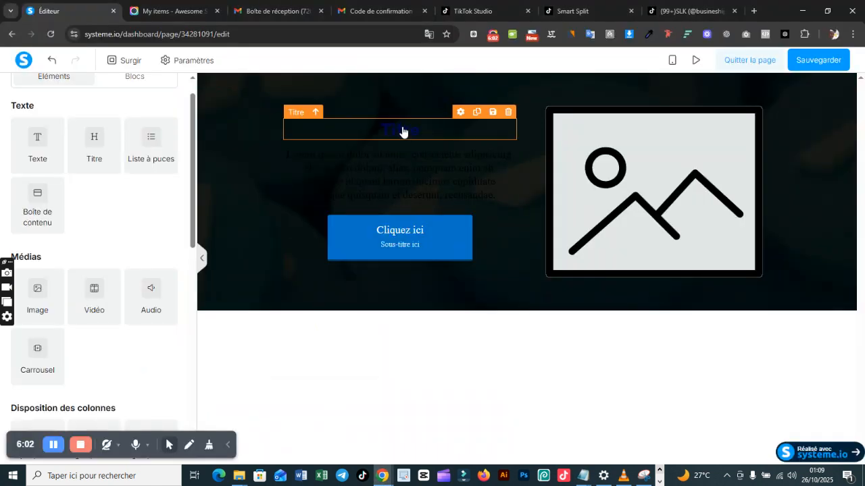
pyautogui.click(405, 172)
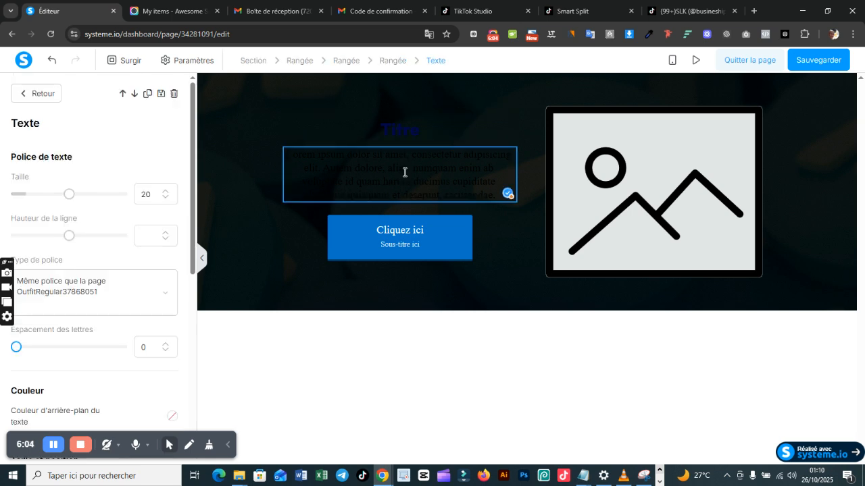
pyautogui.hotkey('ctrl', 'a')
pyautogui.hotkey('ctrl', 'v')
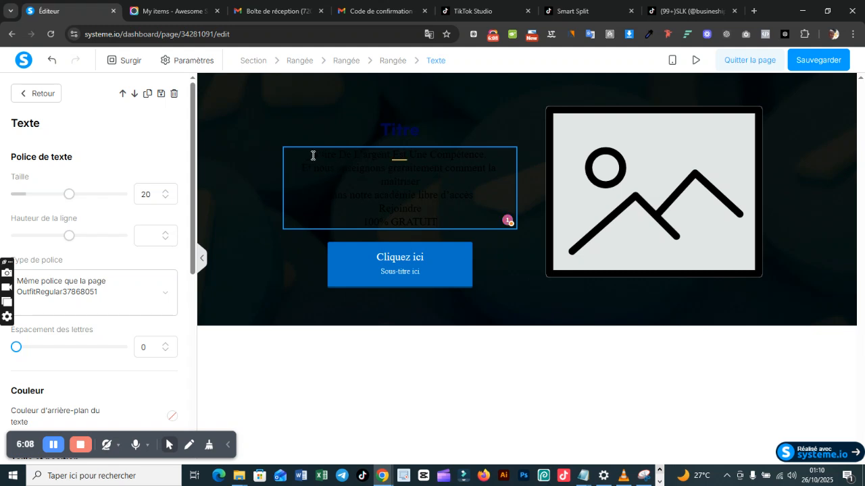
# Step: Move the line "Faire De L'argent Est Une Compétence." out of the paragraph and replace the placeholder title text with it
pyautogui.moveTo(315, 155); pyautogui.dragTo(490, 154)
pyautogui.hotkey('ctrl', 'c')
pyautogui.press('BackSpace')
pyautogui.click(410, 138)
pyautogui.click(410, 140)
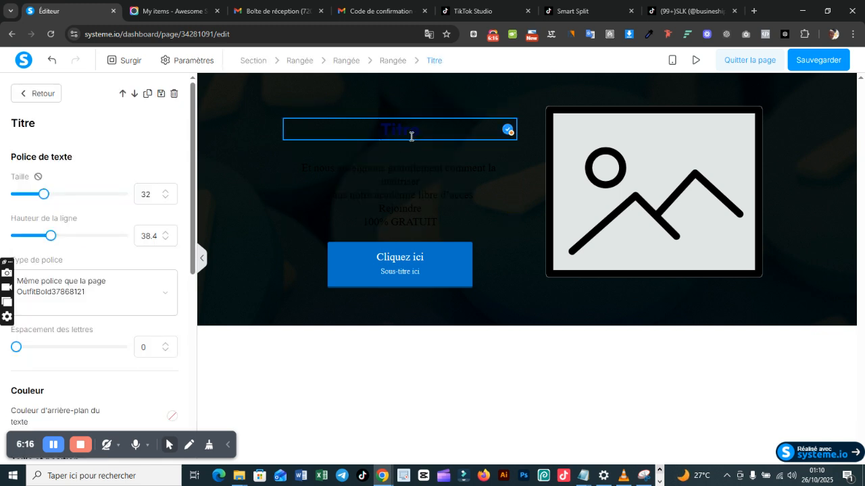
pyautogui.doubleClick(410, 137)
pyautogui.hotkey('ctrl', 'v')
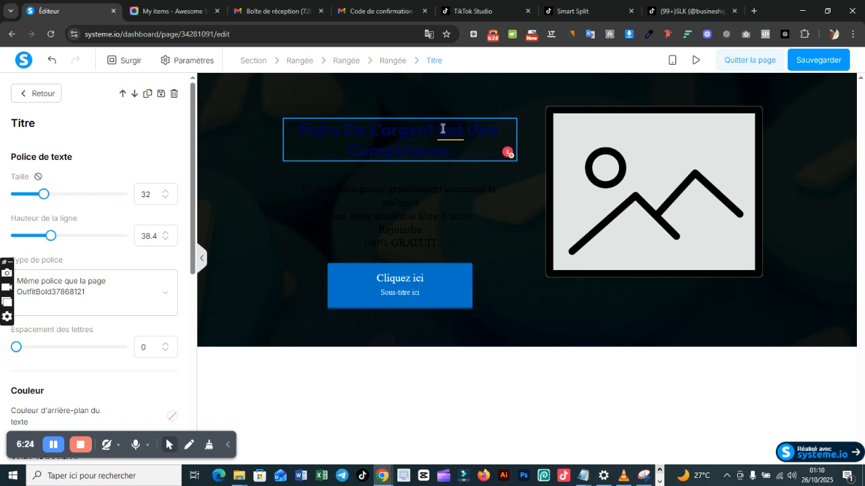
# Step: Check the title's colours in AR.PNG in the image viewer, and return to the Chrome editor
pyautogui.click(659, 481)
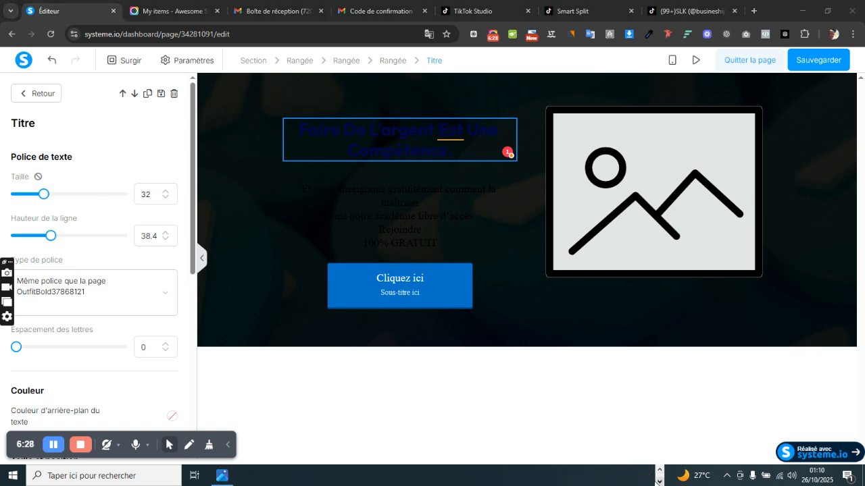
pyautogui.click(223, 477)
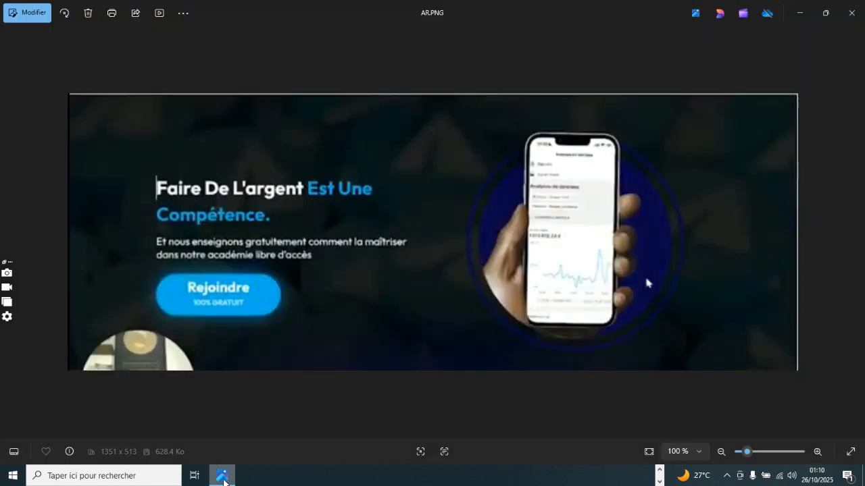
pyautogui.click(224, 480)
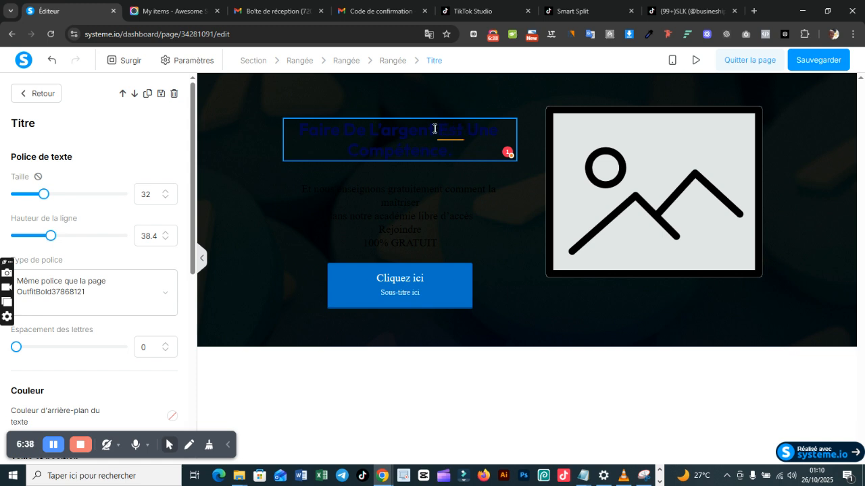
# Step: Set the text colour of "Faire De L'argent" in the title to white, ffffff
pyautogui.moveTo(434, 129); pyautogui.dragTo(300, 125)
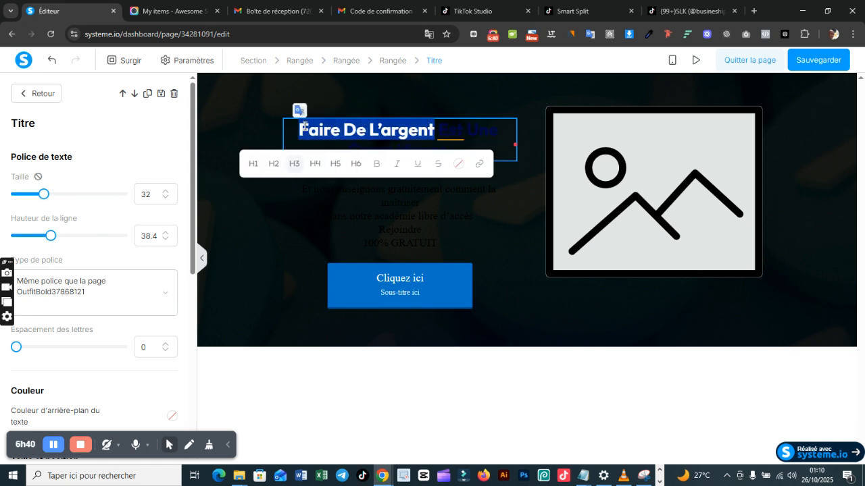
pyautogui.click(459, 164)
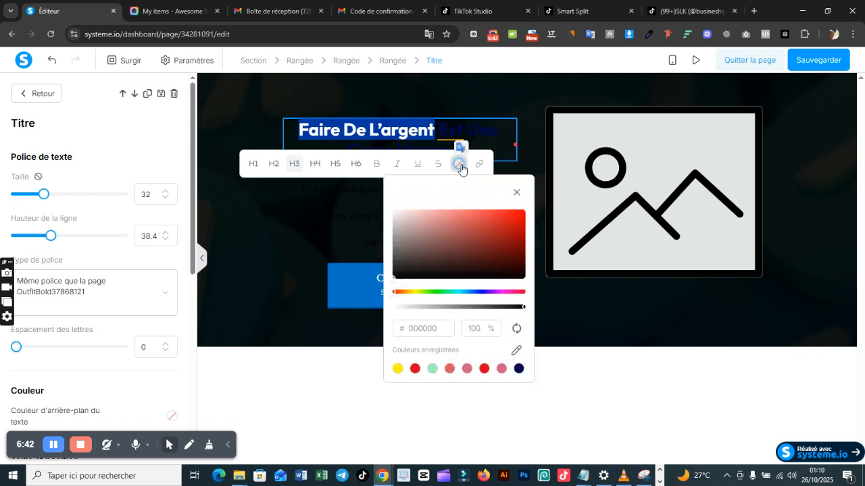
pyautogui.click(443, 329)
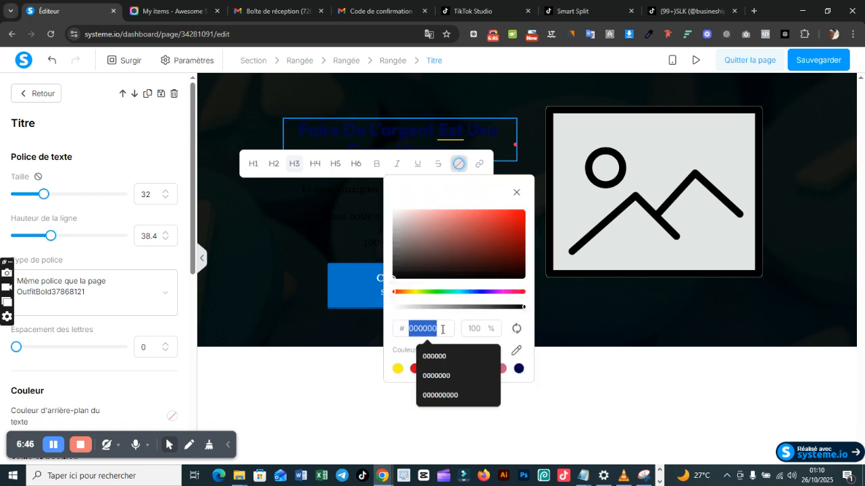
pyautogui.press('BackSpace')
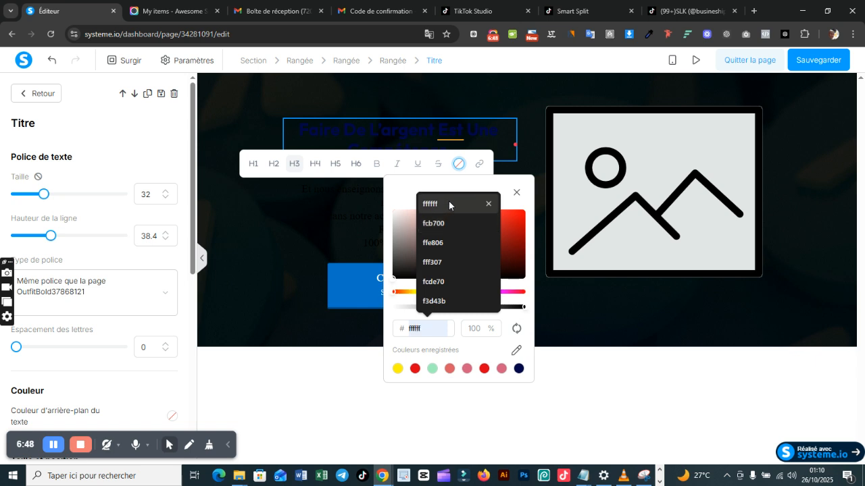
pyautogui.click(448, 202)
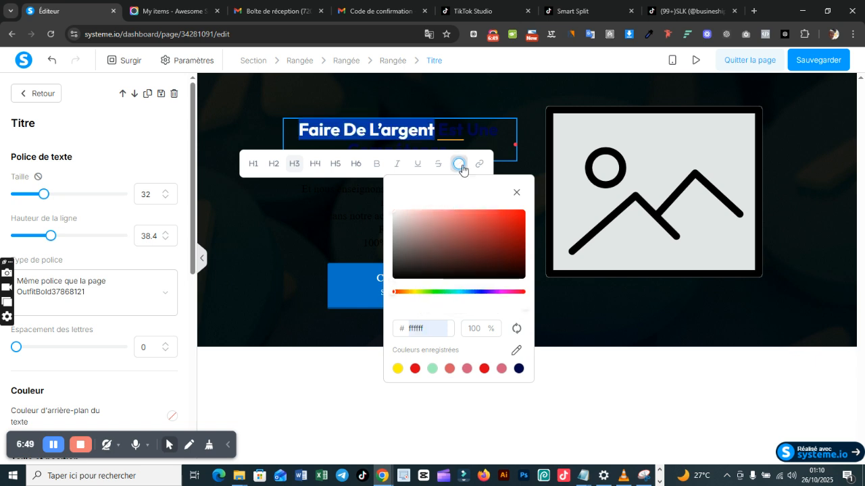
pyautogui.click(496, 131)
# Step: Colour "Est Une Compétence." in the title light blue, 3eb0d5
pyautogui.moveTo(443, 127); pyautogui.dragTo(453, 149)
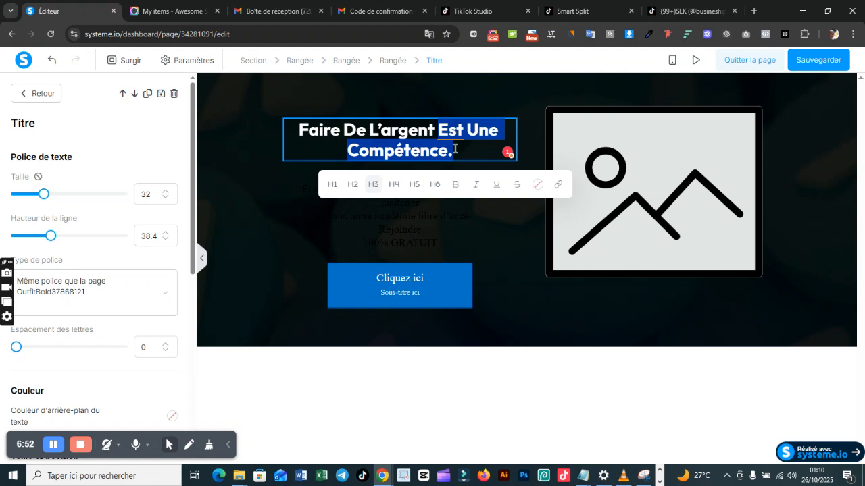
pyautogui.click(534, 185)
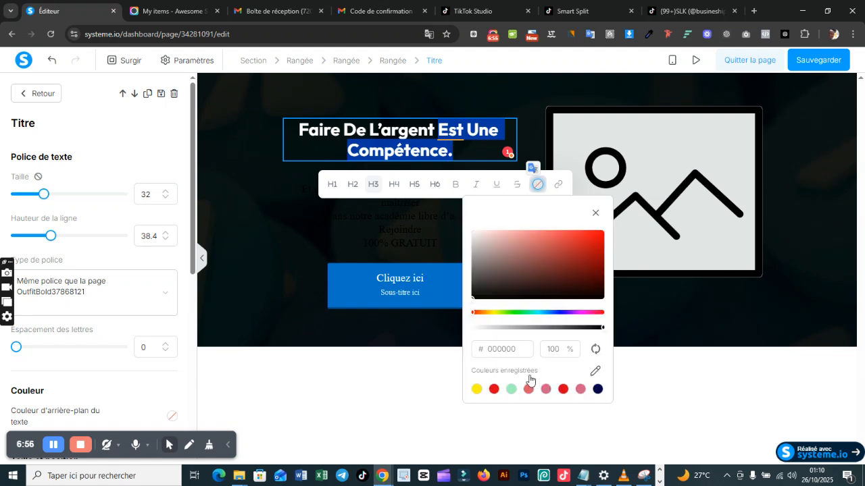
pyautogui.click(545, 312)
pyautogui.click(566, 242)
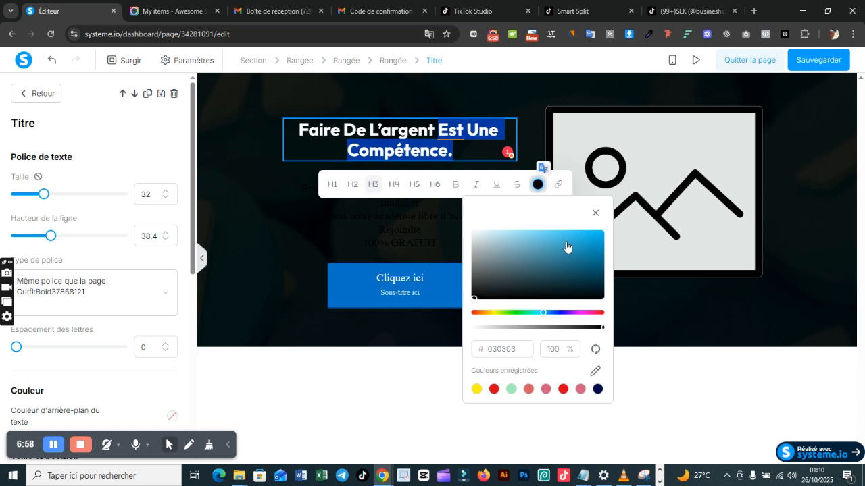
pyautogui.click(480, 147)
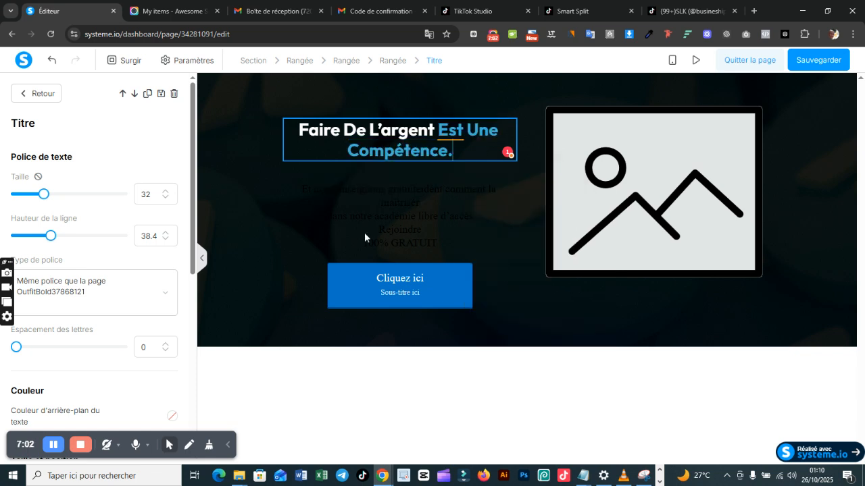
# Step: Delete the full stop at the end of the title and align the title to the left
pyautogui.press('BackSpace')
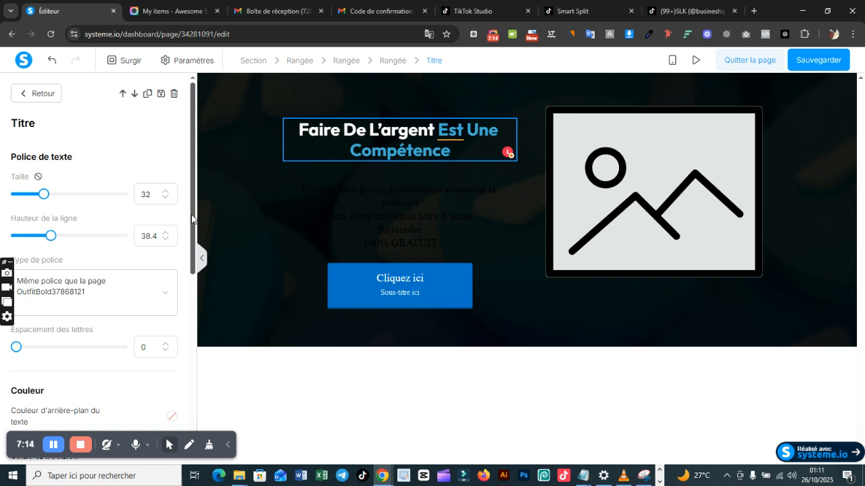
pyautogui.scroll(-1, 192, 251)
pyautogui.scroll(-4, 192, 252)
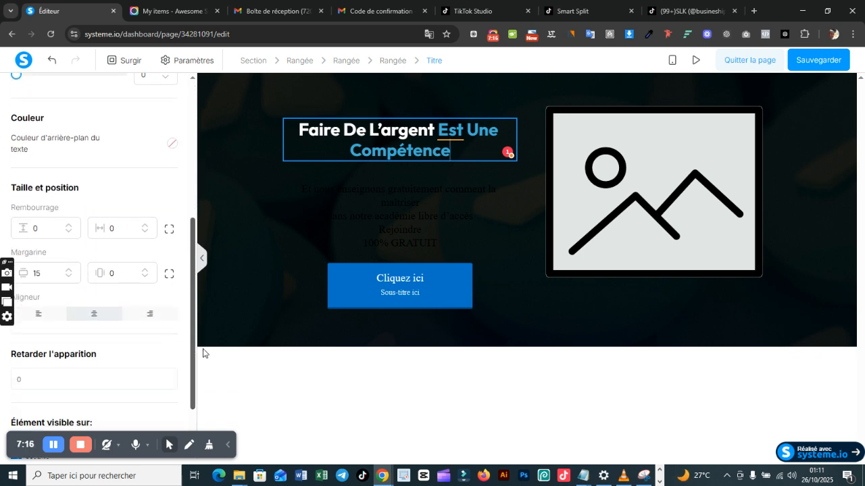
pyautogui.click(39, 314)
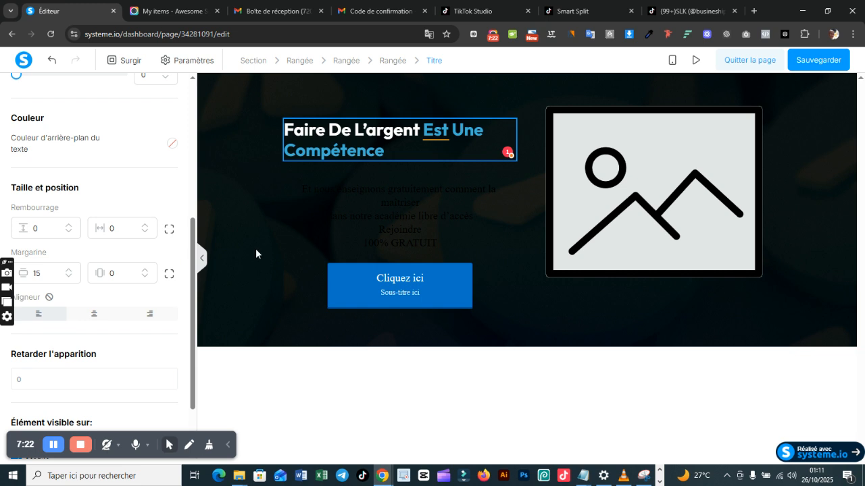
# Step: Cut the lines "Rejoindre" and "100% GRATUIT" from the end of the paragraph below the title
pyautogui.click(374, 223)
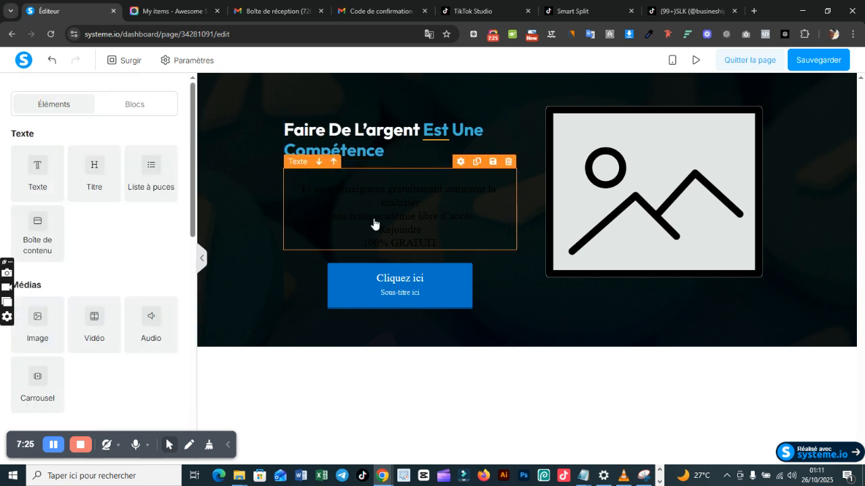
pyautogui.doubleClick(302, 194)
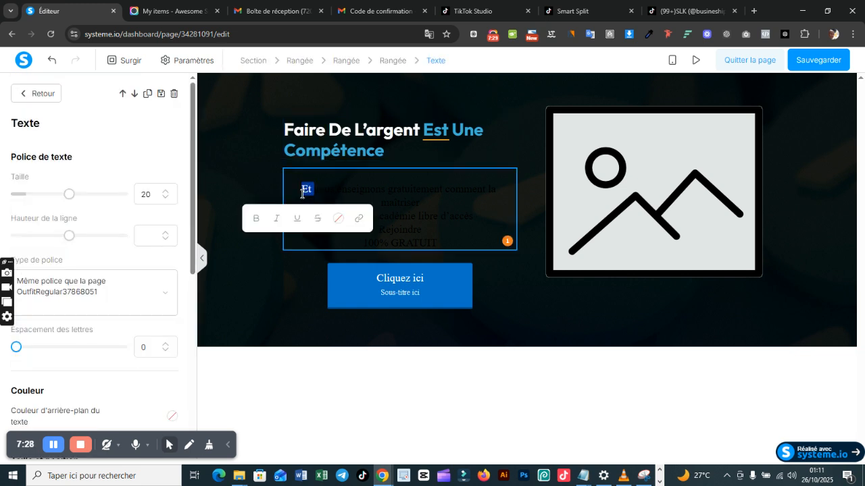
pyautogui.click(437, 232)
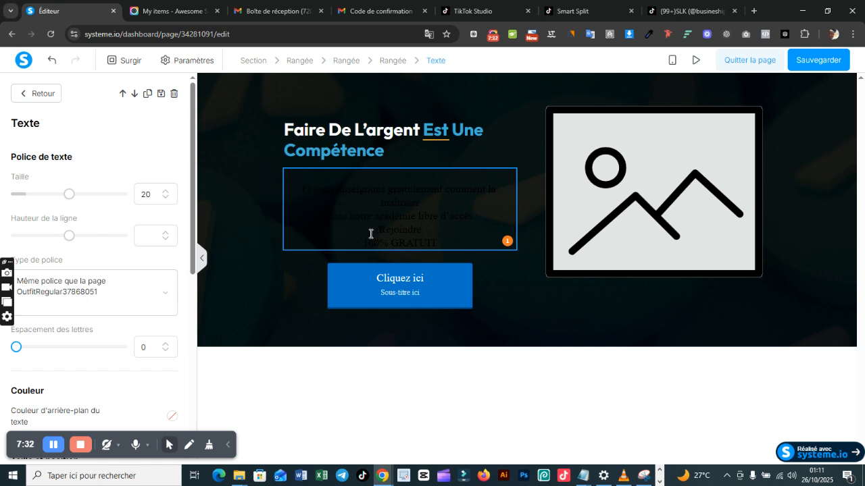
pyautogui.moveTo(373, 232); pyautogui.dragTo(433, 253)
pyautogui.hotkey('ctrl', 'c')
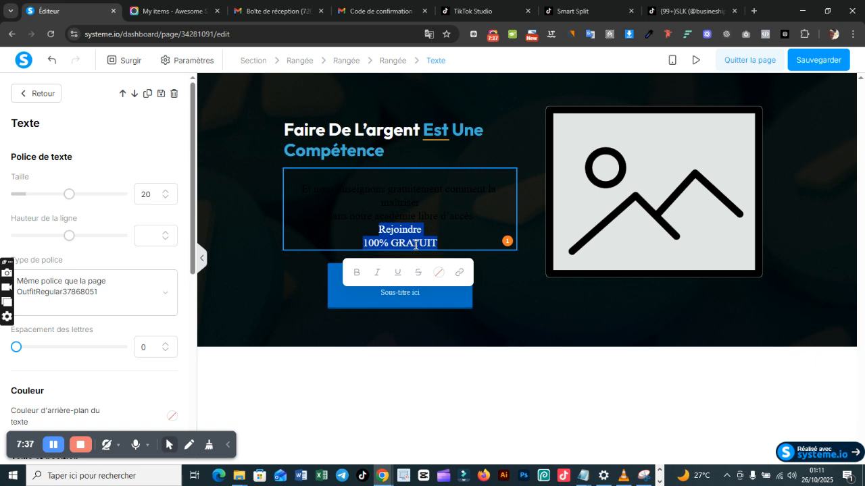
pyautogui.press('BackSpace')
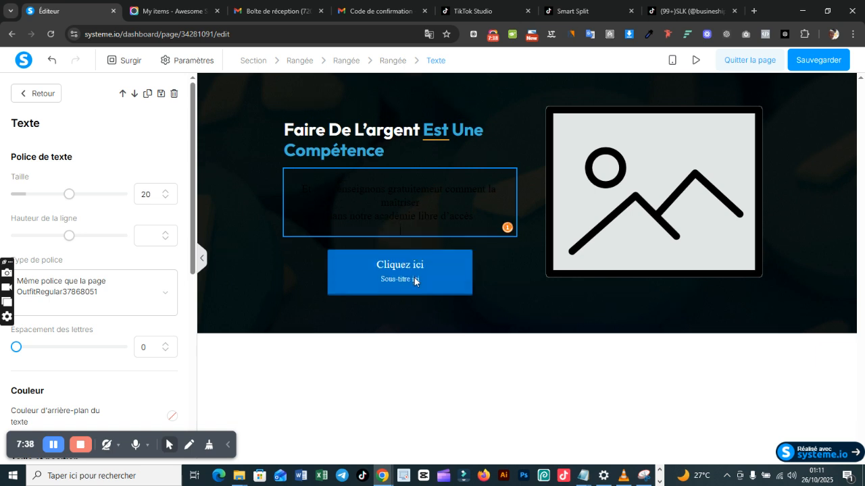
# Step: Replace the button's main text with "Rejoindre", pasting the cut lines and removing "100% GRATUIT" from them
pyautogui.click(433, 269)
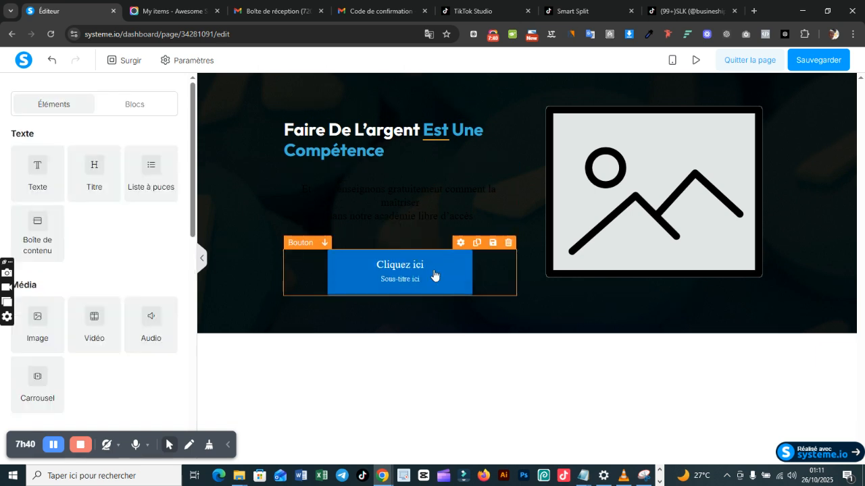
pyautogui.click(433, 269)
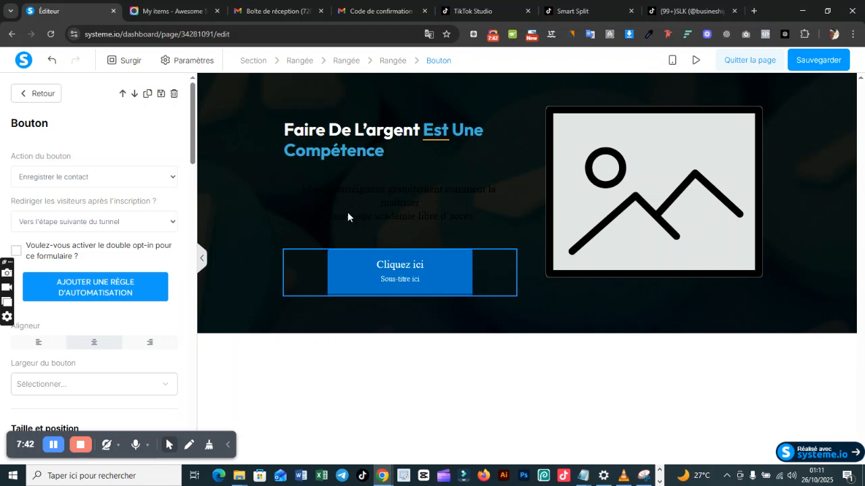
pyautogui.moveTo(193, 141); pyautogui.dragTo(197, 270)
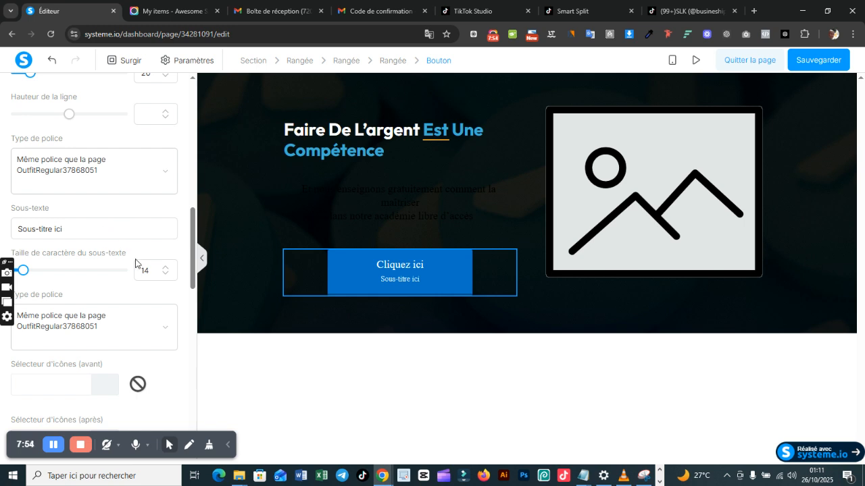
pyautogui.moveTo(191, 257); pyautogui.dragTo(191, 227)
pyautogui.click(120, 176)
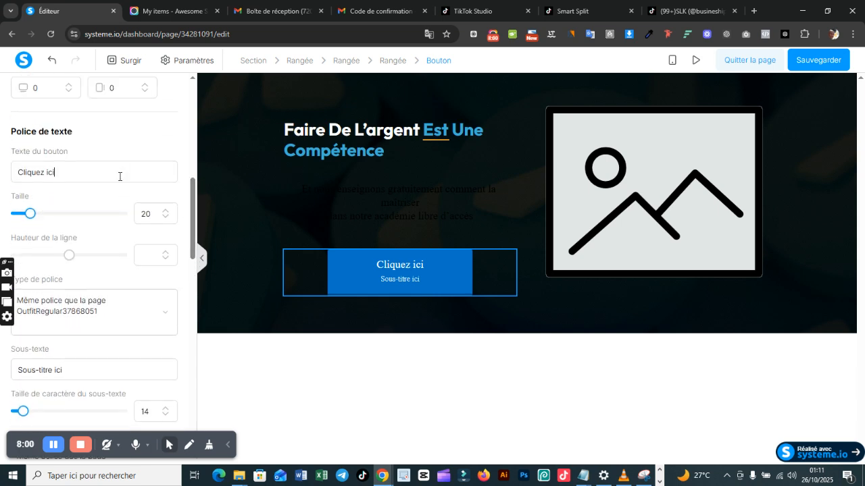
pyautogui.tripleClick(119, 176)
pyautogui.hotkey('ctrl', 'v')
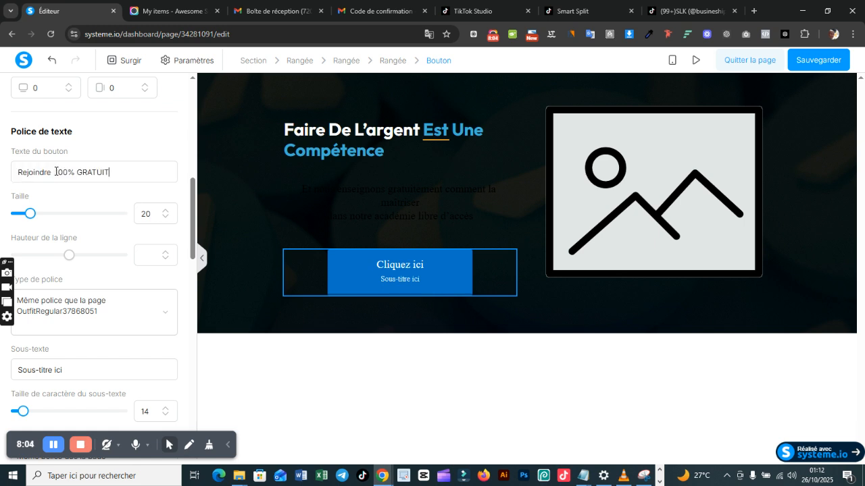
pyautogui.moveTo(56, 172); pyautogui.dragTo(108, 173)
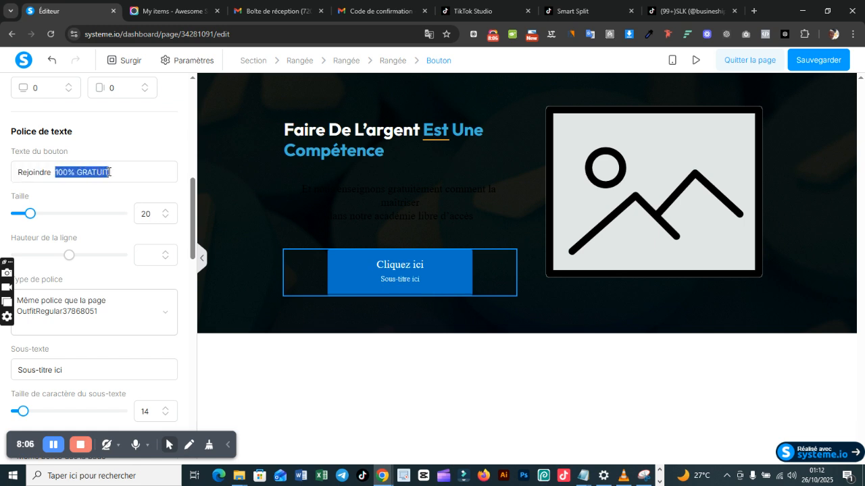
pyautogui.press('BackSpace')
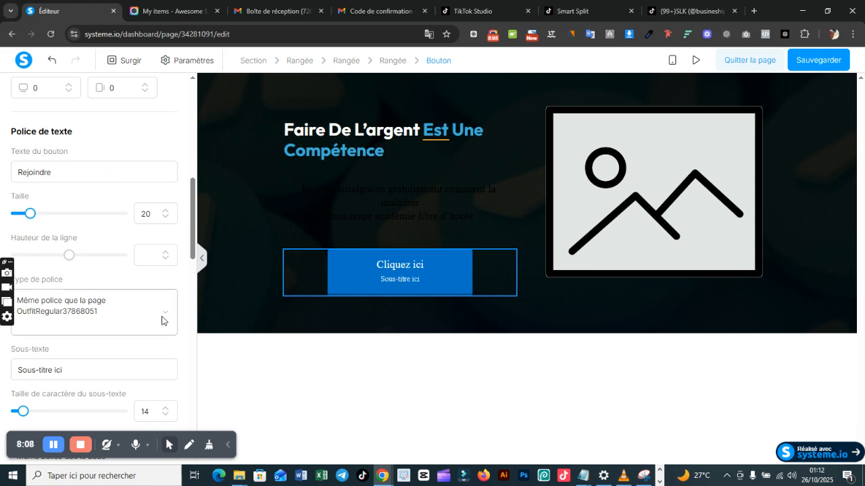
# Step: Set the button's subtext to "100% GRATUIT"
pyautogui.moveTo(195, 257); pyautogui.dragTo(193, 290)
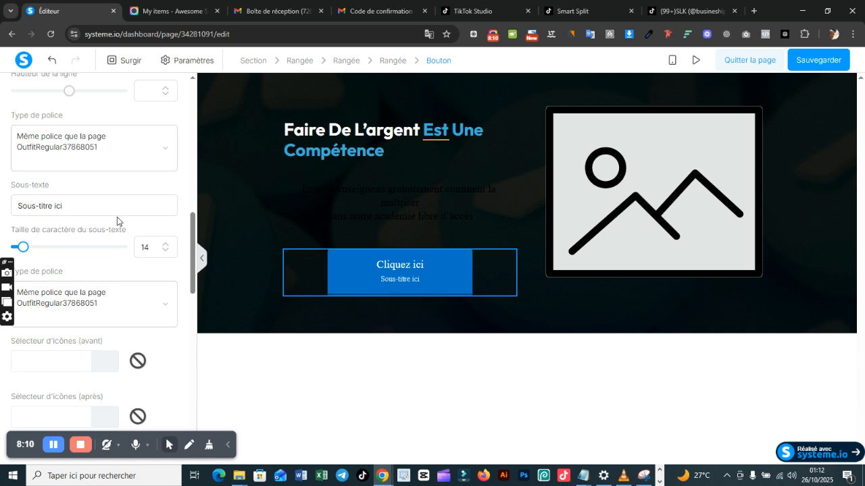
pyautogui.doubleClick(113, 210)
pyautogui.hotkey('ctrl', 'a')
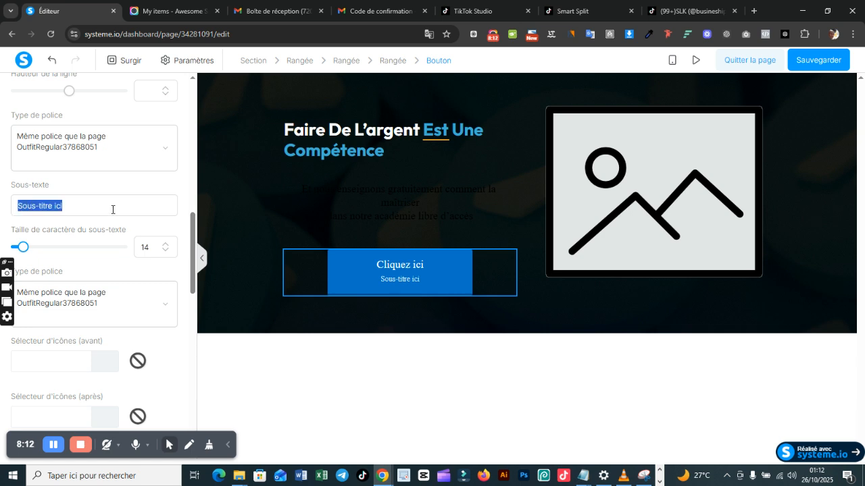
pyautogui.write('100% GRATUIT')
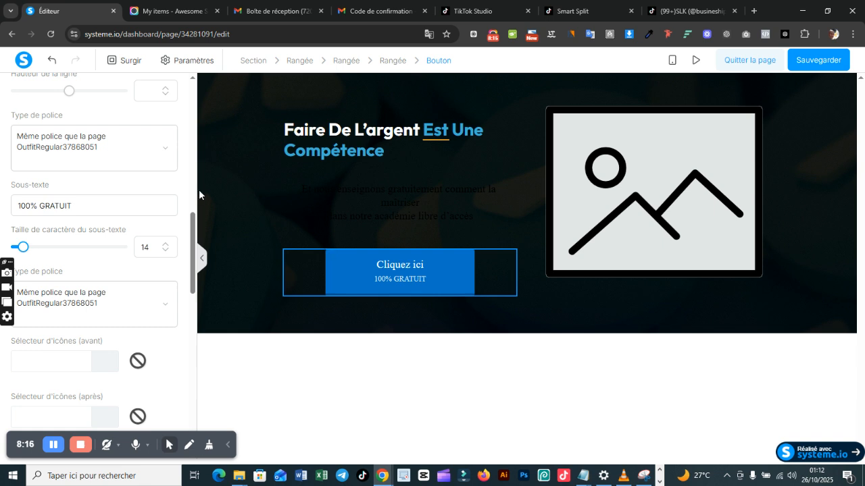
# Step: Set the colour of the whole paragraph below the title to white, ffffff
pyautogui.click(377, 215)
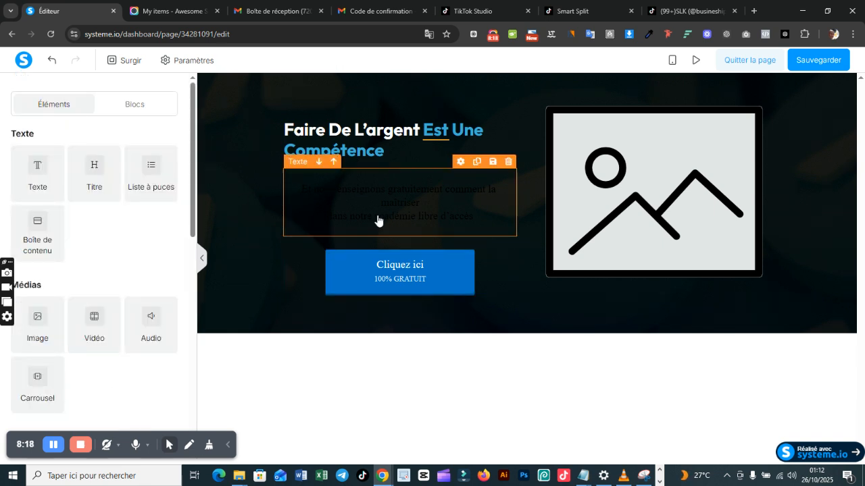
pyautogui.click(378, 216)
pyautogui.hotkey('ctrl', 'a')
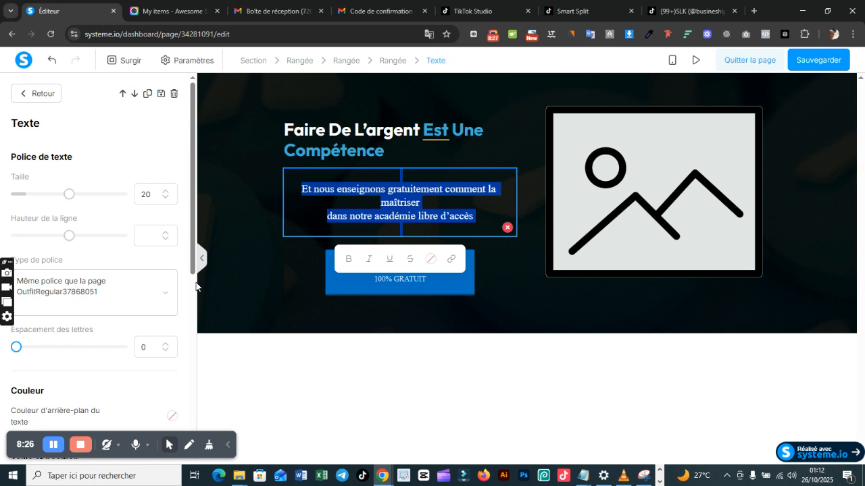
pyautogui.click(430, 262)
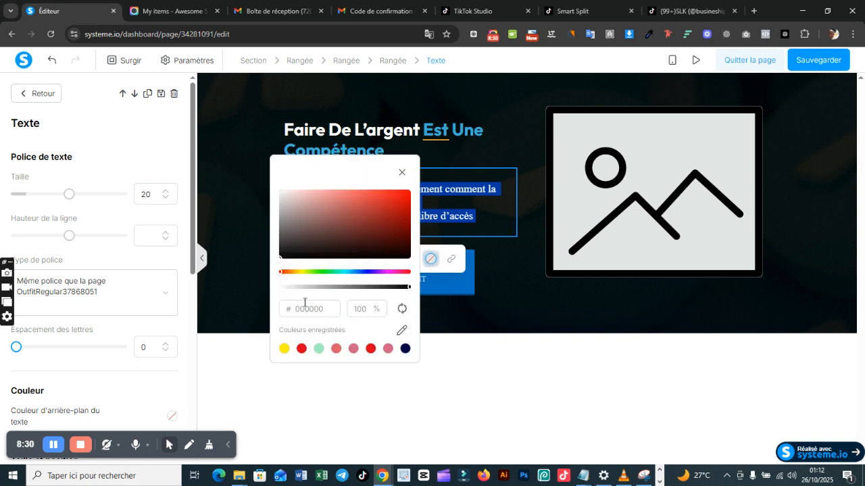
pyautogui.doubleClick(331, 310)
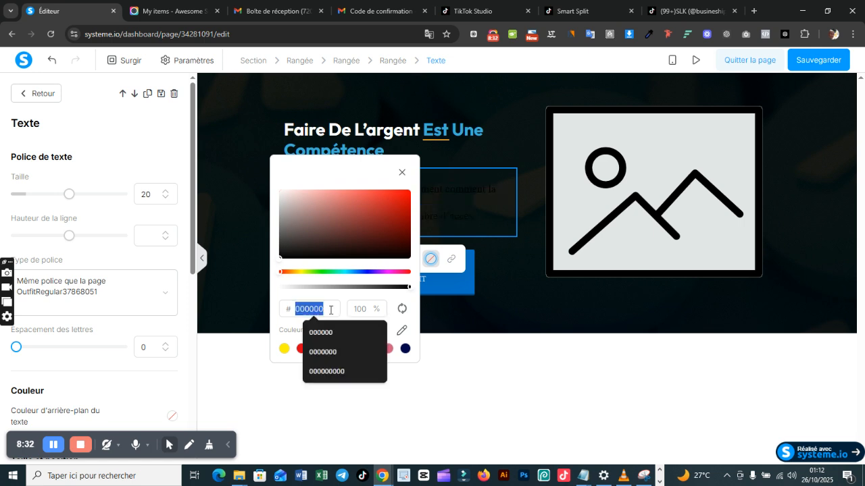
pyautogui.write('F')
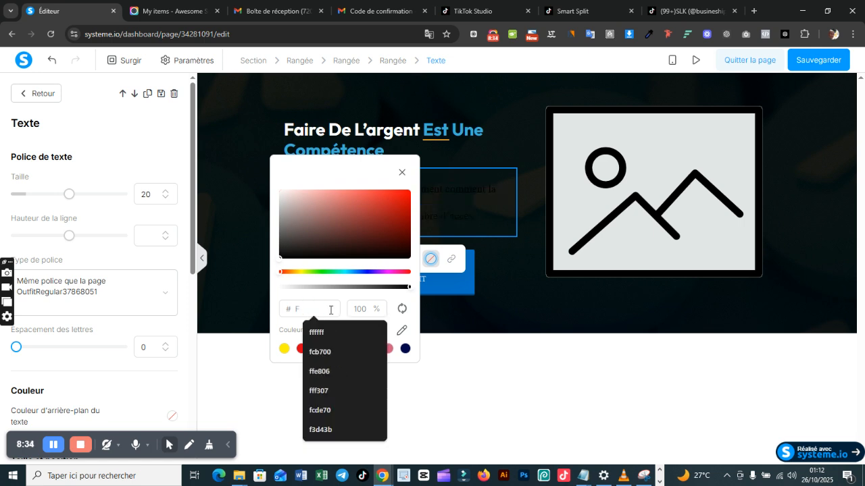
pyautogui.click(332, 330)
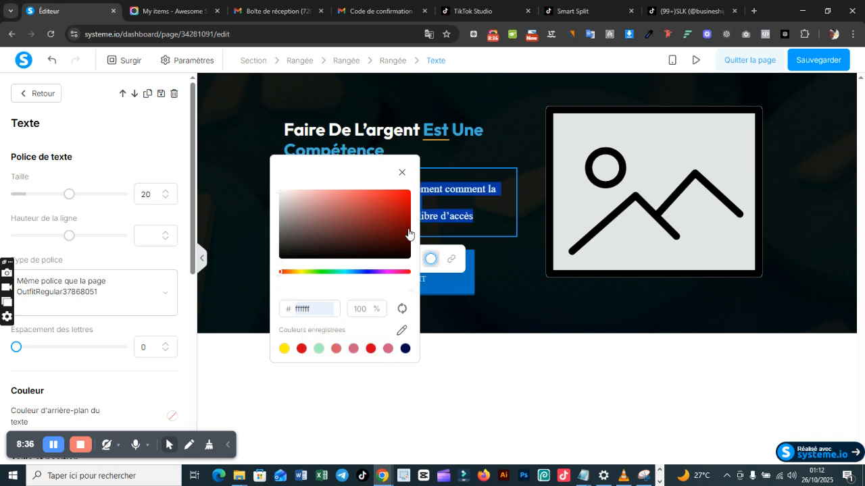
pyautogui.click(466, 227)
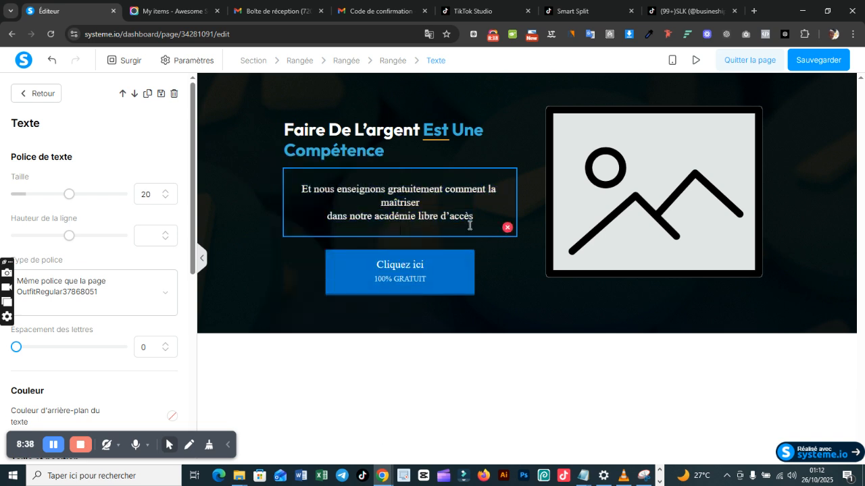
# Step: Align the paragraph below the title to the left
pyautogui.tripleClick(470, 225)
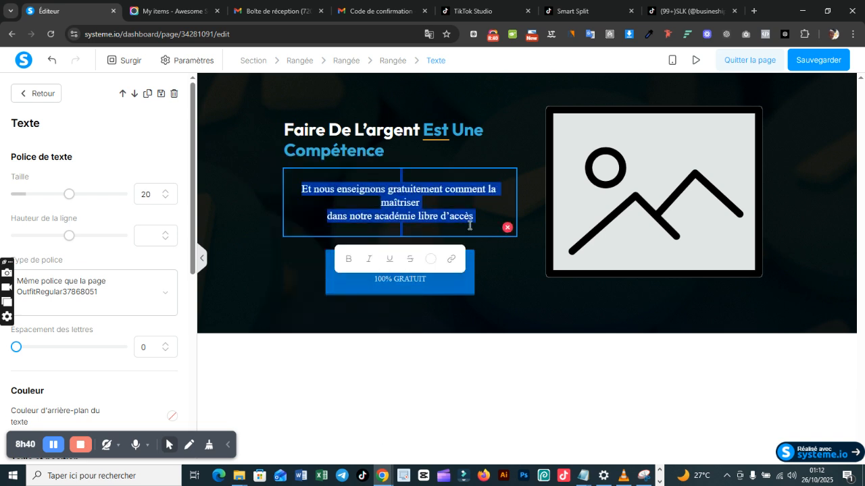
pyautogui.moveTo(195, 245); pyautogui.dragTo(196, 368)
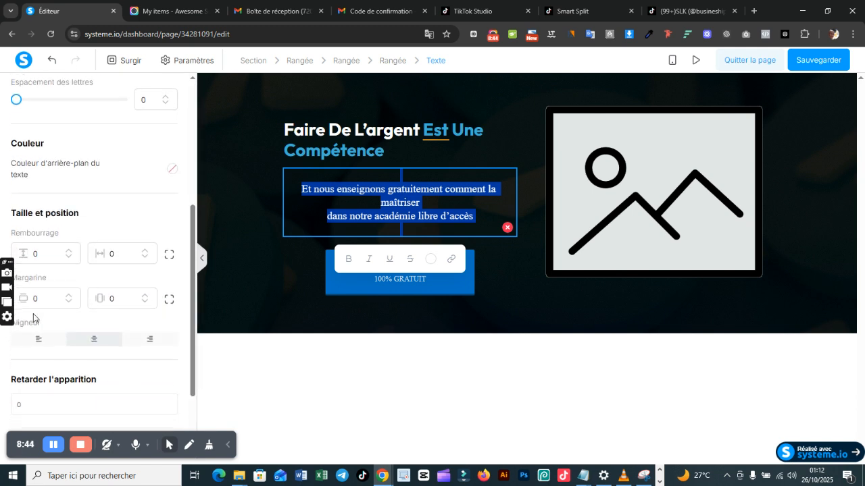
pyautogui.click(46, 350)
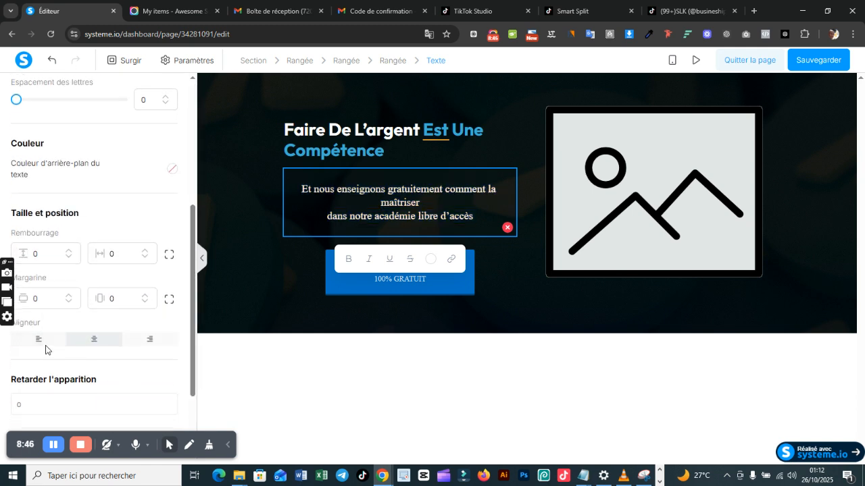
pyautogui.click(46, 339)
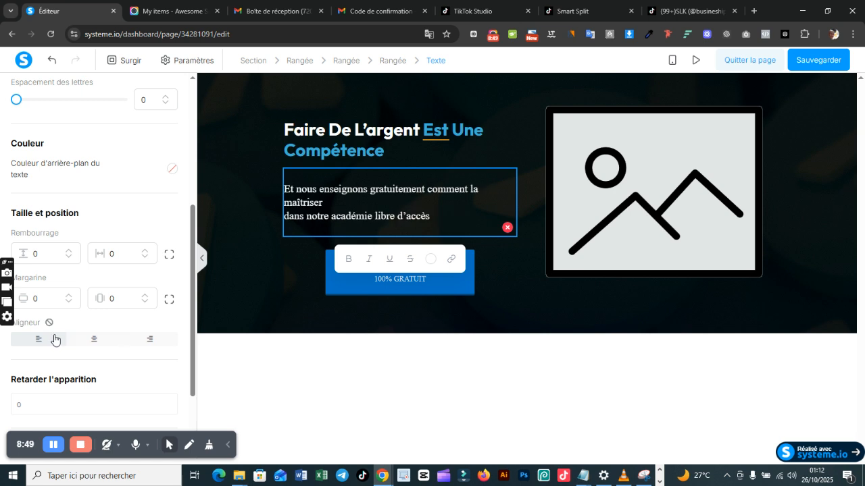
# Step: Remove the line break after "maîtriser" so the paragraph continues directly with "dans notre académie libre d'accès"
pyautogui.click(348, 211)
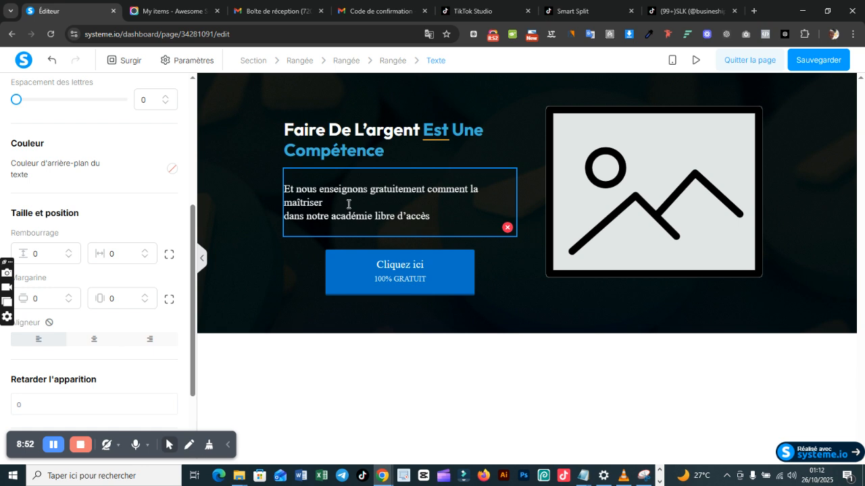
pyautogui.press('Delete')
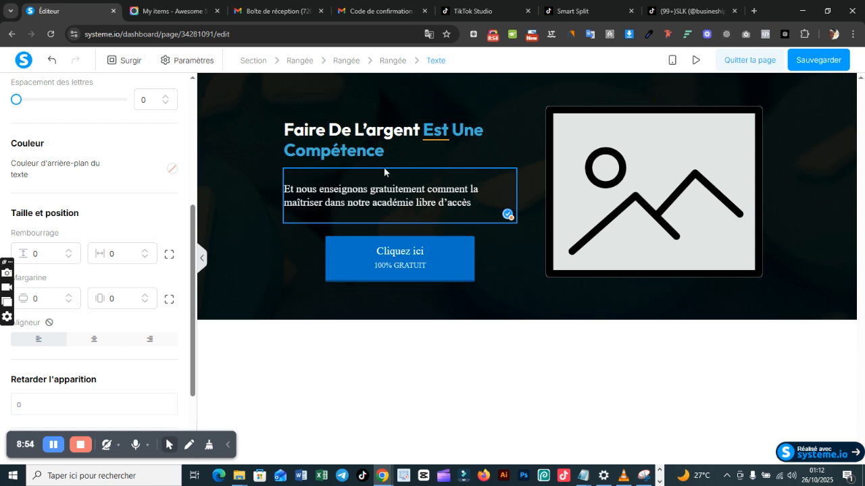
pyautogui.click(433, 146)
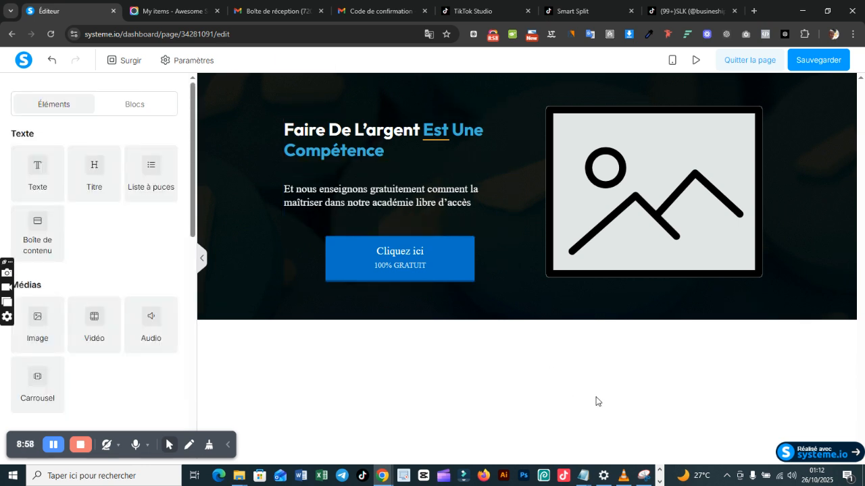
# Step: Compare the colour codes and typography specifications in the Bloc-notes note with the page's default text and title font settings
pyautogui.click(585, 475)
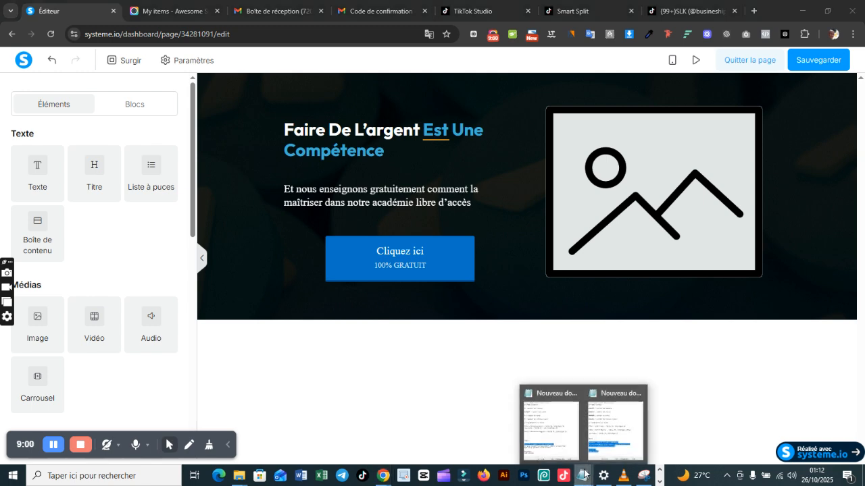
pyautogui.click(618, 406)
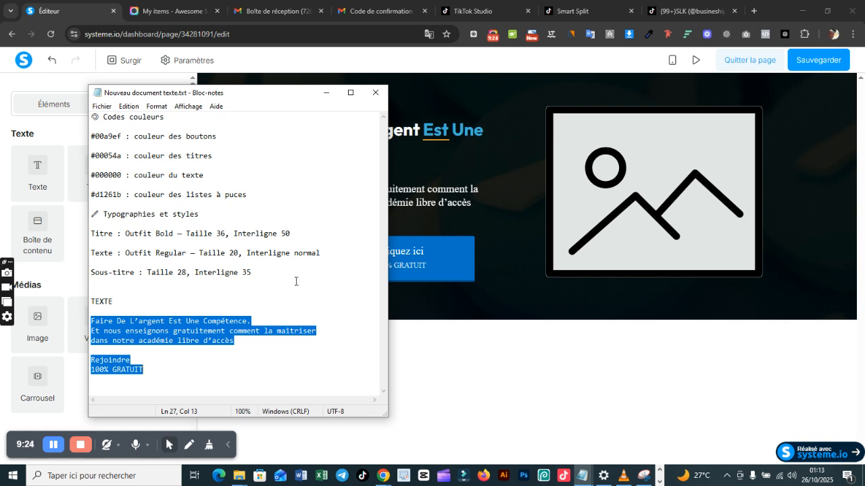
pyautogui.click(505, 295)
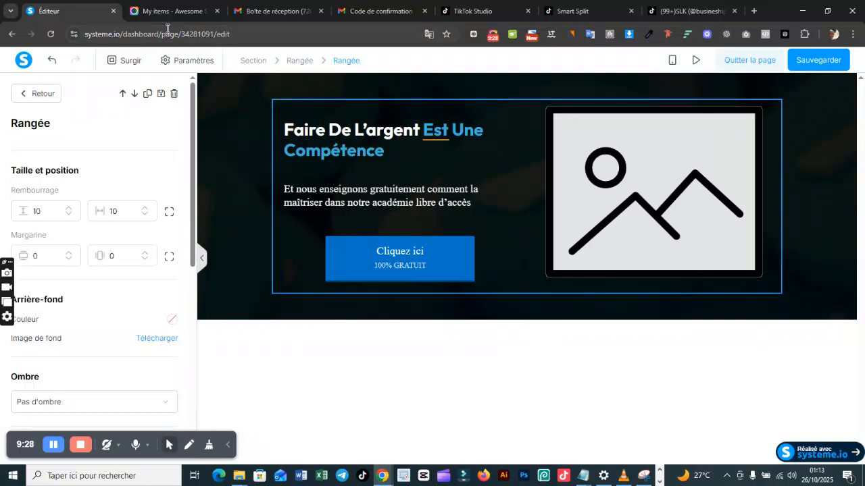
pyautogui.click(188, 62)
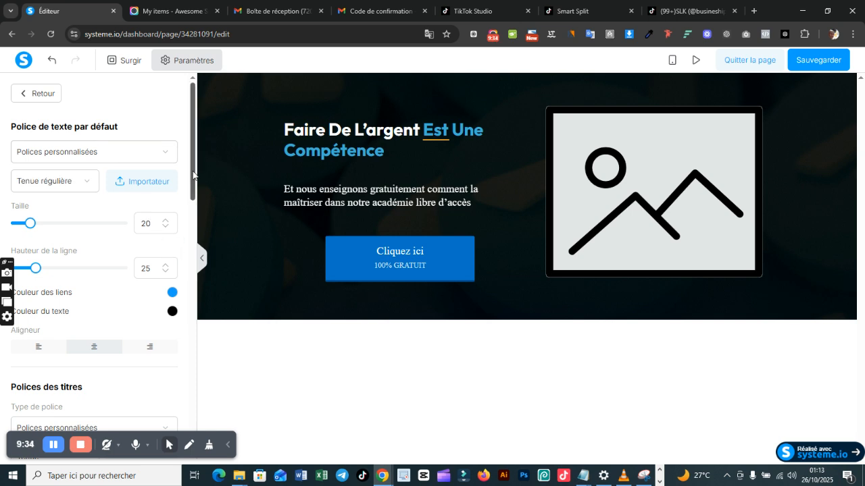
pyautogui.moveTo(193, 176); pyautogui.dragTo(196, 285)
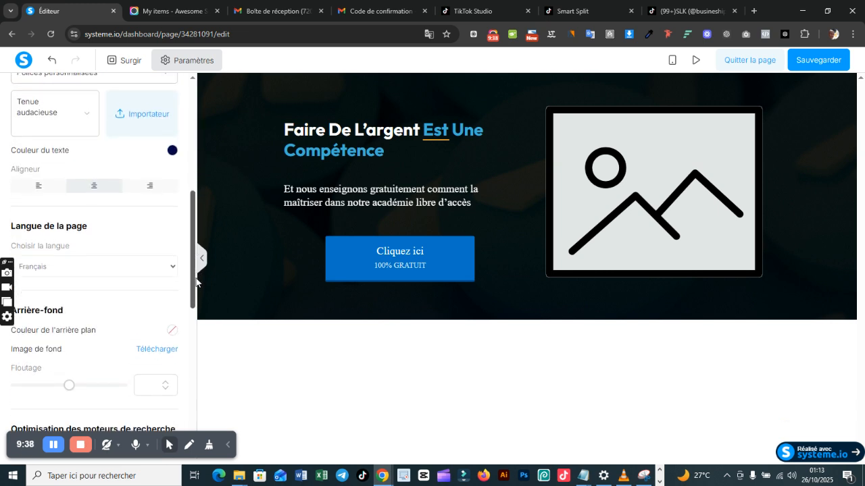
pyautogui.scroll(5, 196, 282)
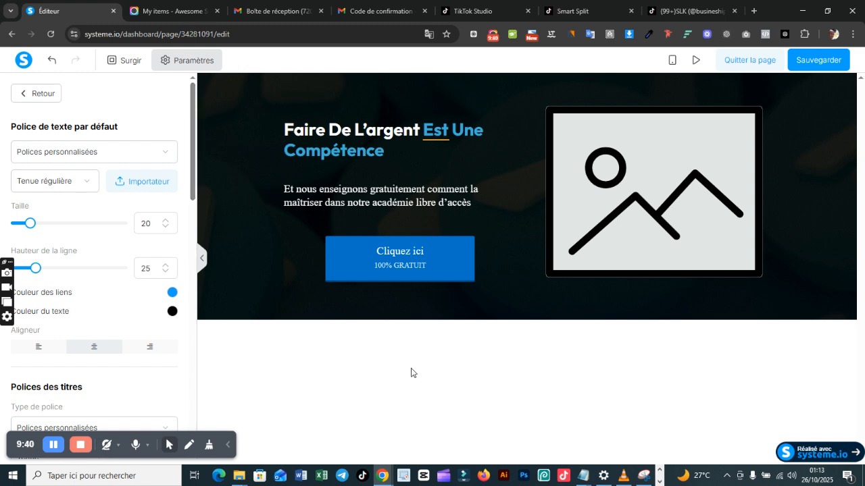
pyautogui.moveTo(582, 476)
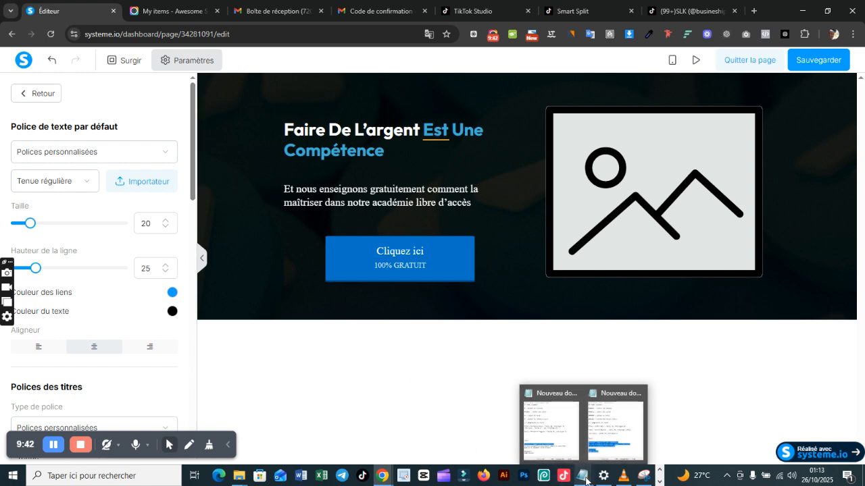
pyautogui.click(606, 422)
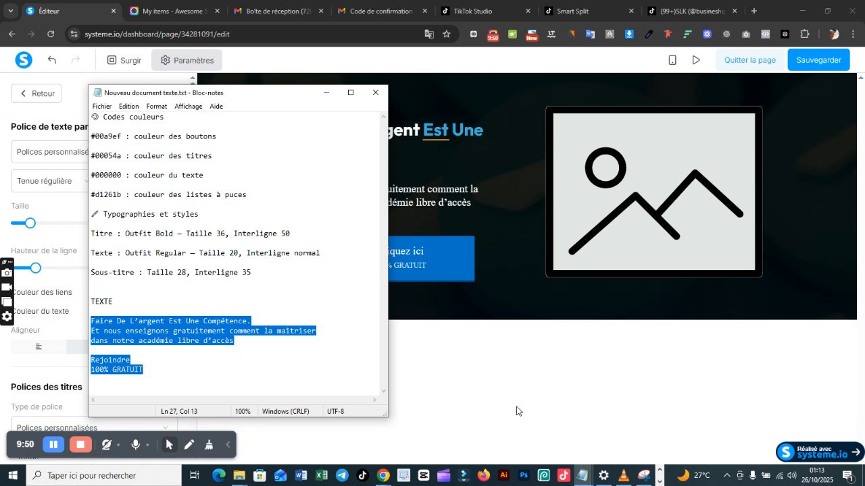
pyautogui.click(520, 352)
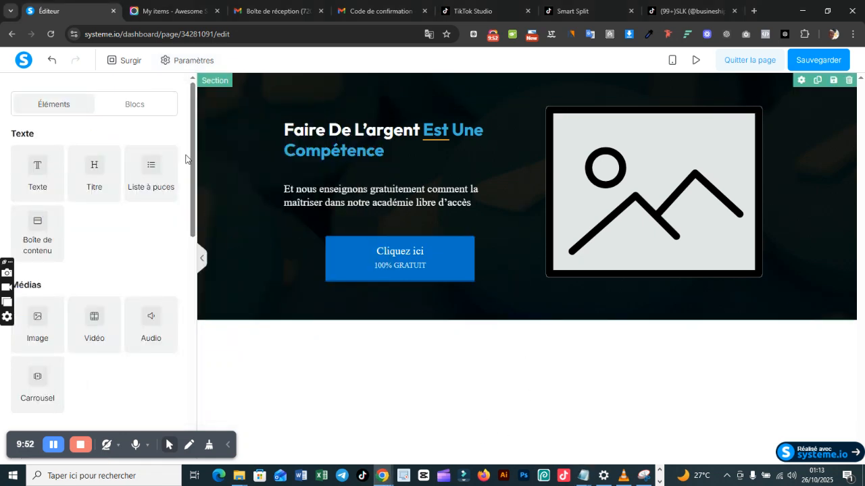
# Step: Set the page's default text font to a custom font, inserting the Outfit Regular .ttf from the already uploaded files
pyautogui.click(180, 60)
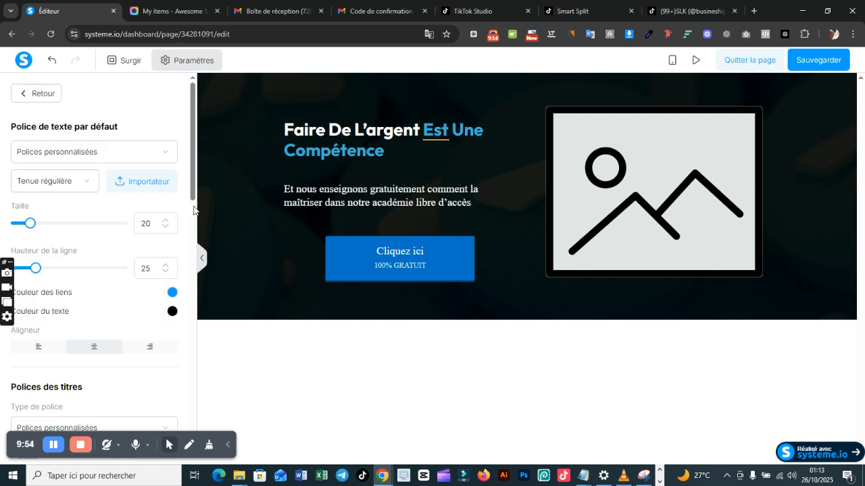
pyautogui.click(107, 151)
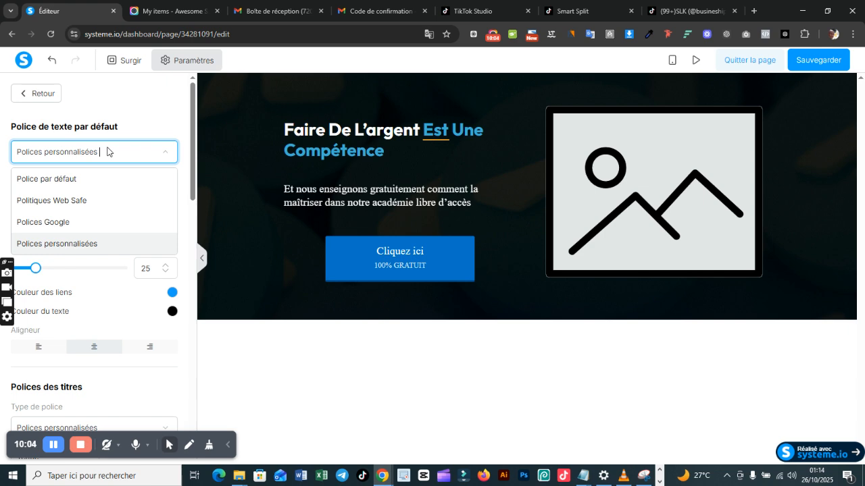
pyautogui.click(88, 244)
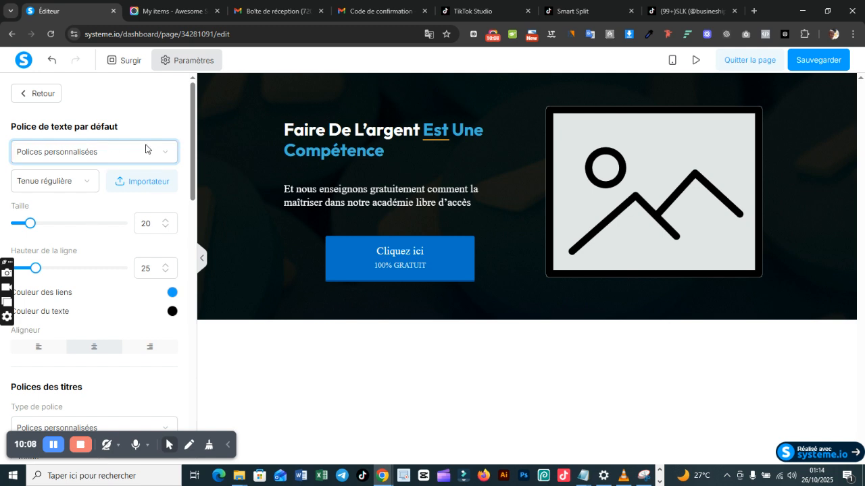
pyautogui.click(160, 183)
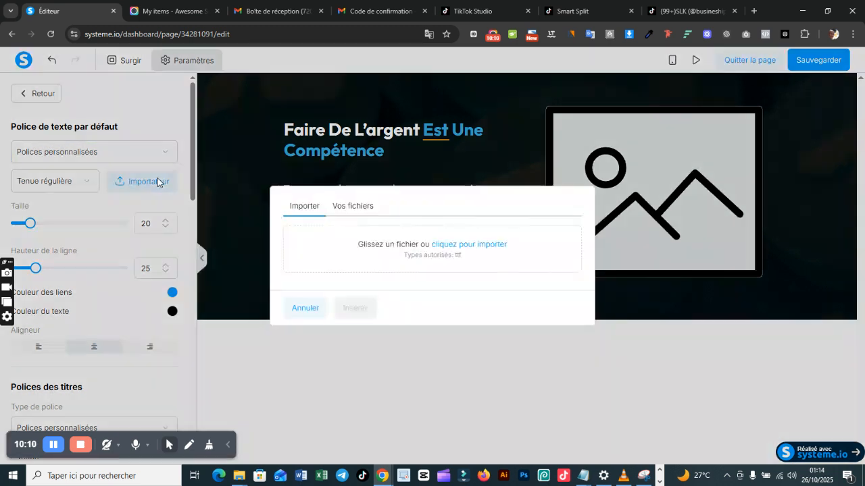
pyautogui.click(383, 205)
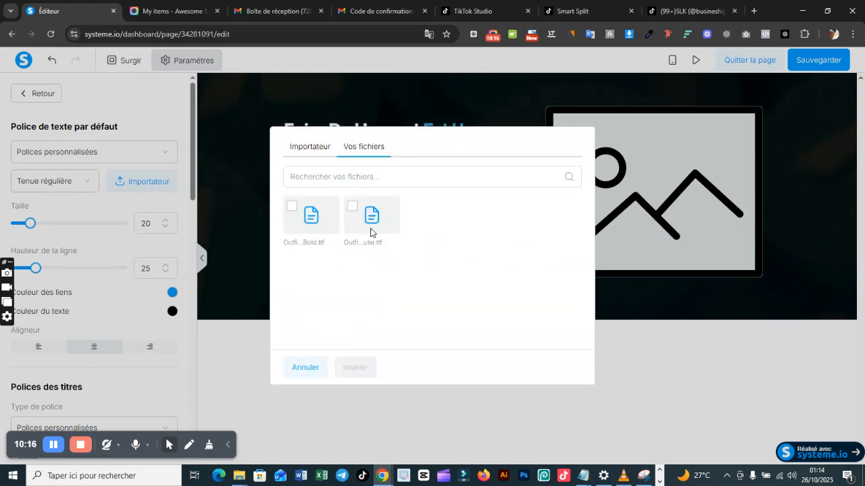
pyautogui.click(349, 210)
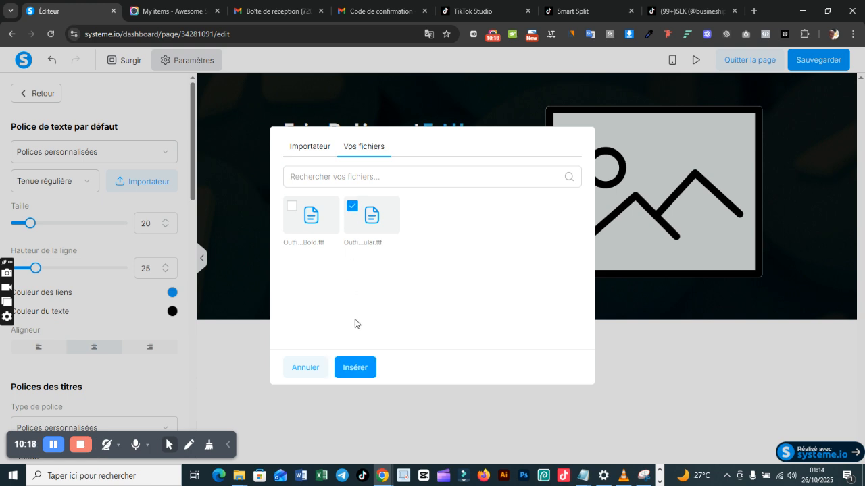
pyautogui.click(358, 365)
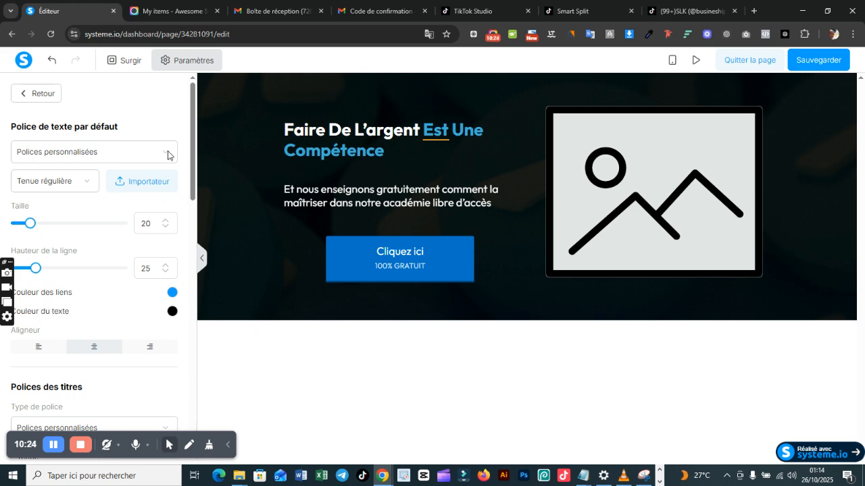
# Step: Set the page's title font to a custom font, inserting the Outfit Bold .ttf from the already uploaded files
pyautogui.moveTo(195, 167); pyautogui.dragTo(198, 240)
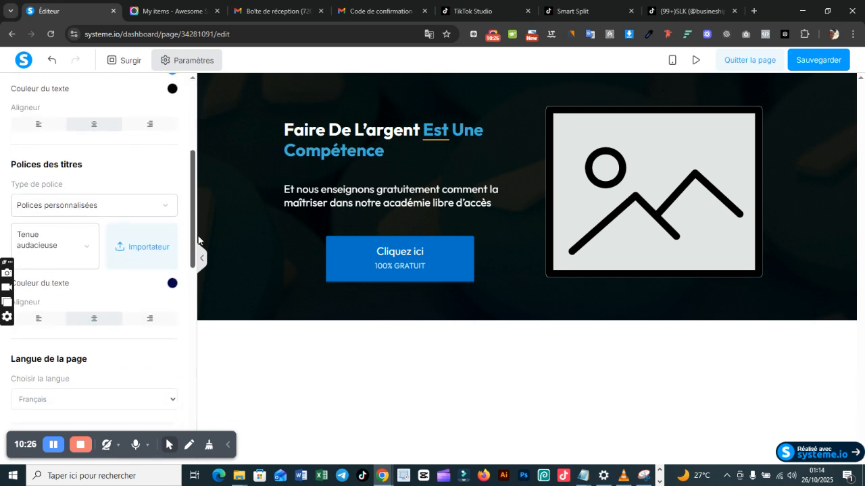
pyautogui.click(140, 202)
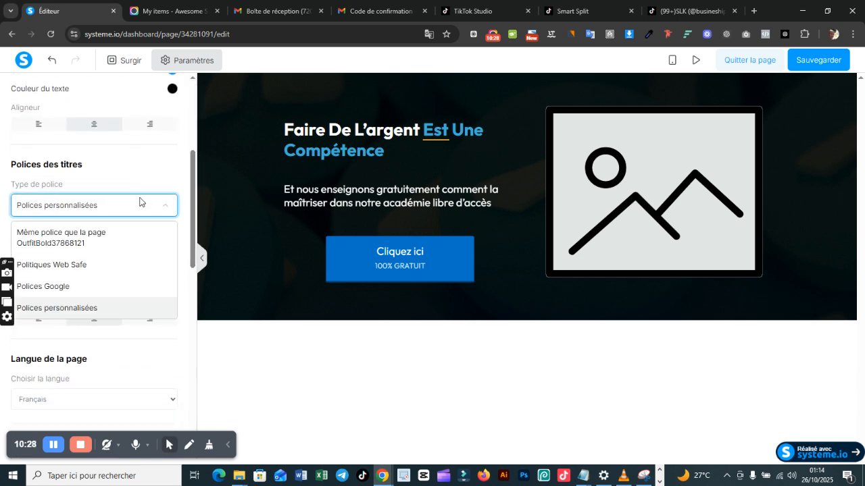
pyautogui.moveTo(195, 204); pyautogui.dragTo(194, 223)
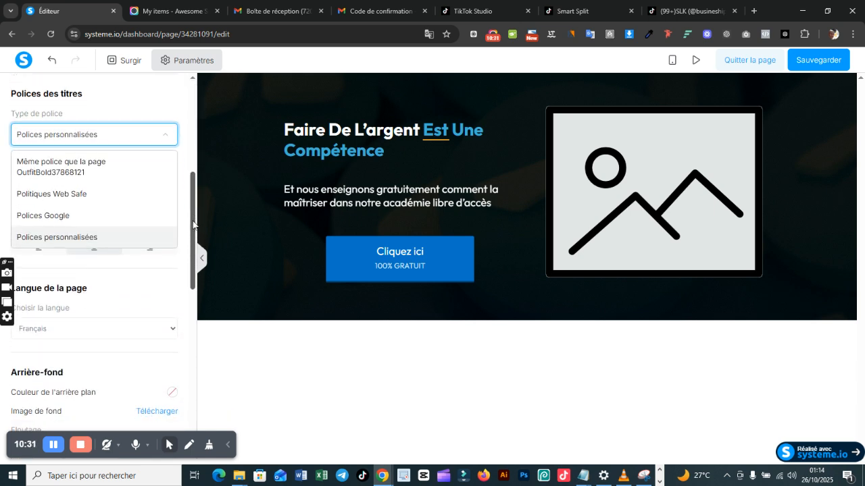
pyautogui.click(99, 236)
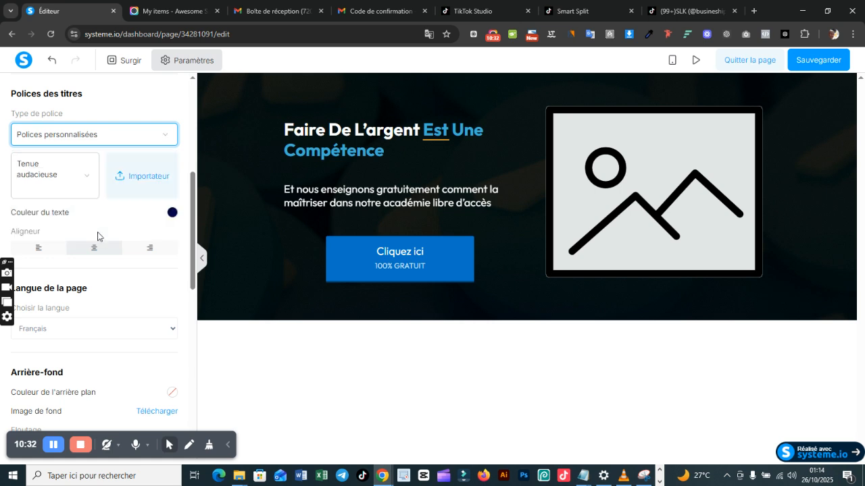
pyautogui.click(157, 176)
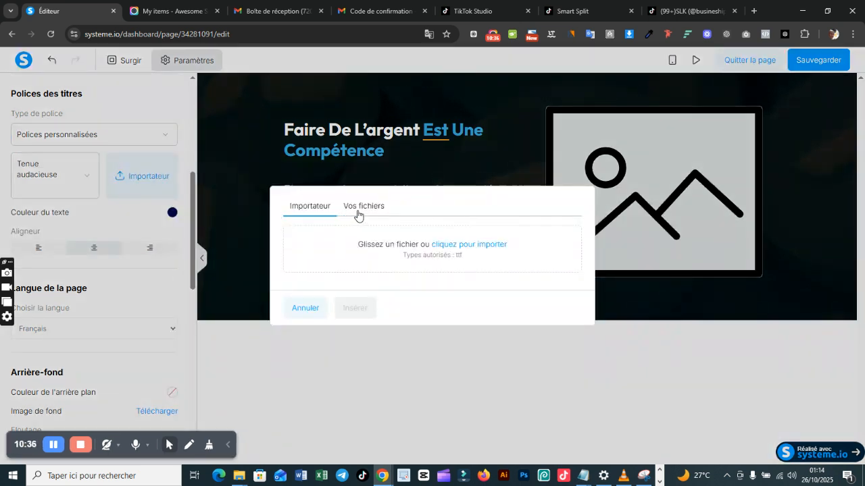
pyautogui.click(355, 207)
pyautogui.click(292, 208)
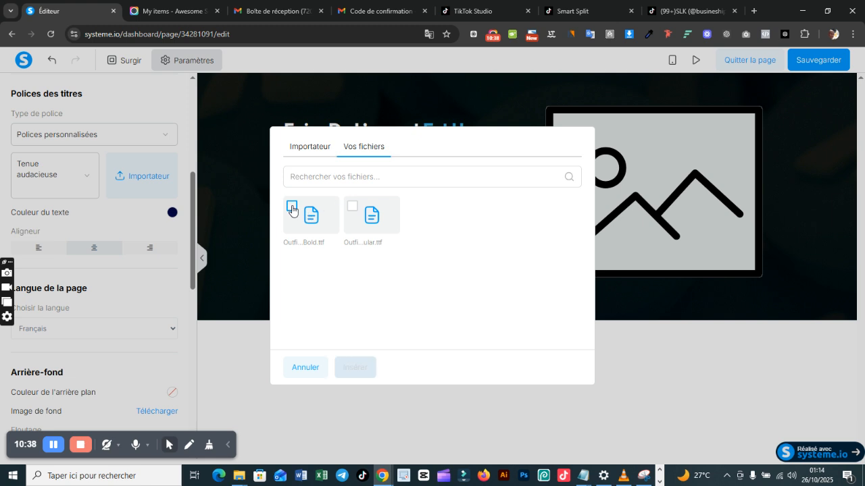
pyautogui.click(365, 372)
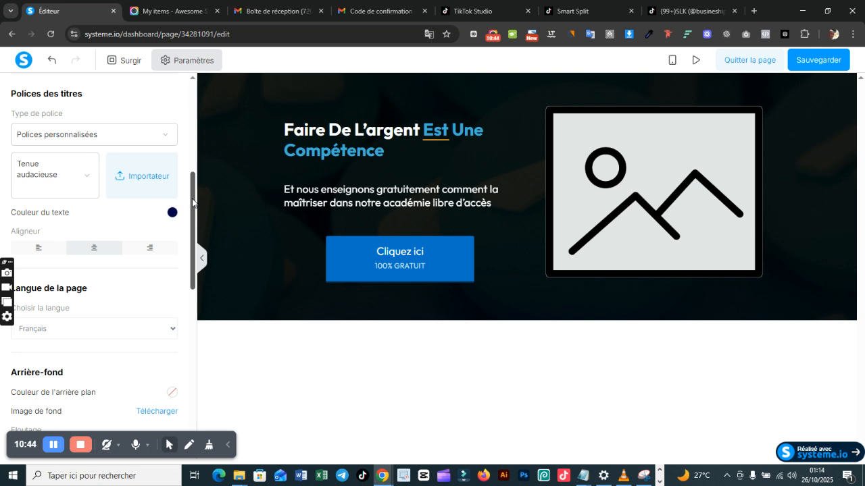
pyautogui.moveTo(192, 202); pyautogui.dragTo(198, 84)
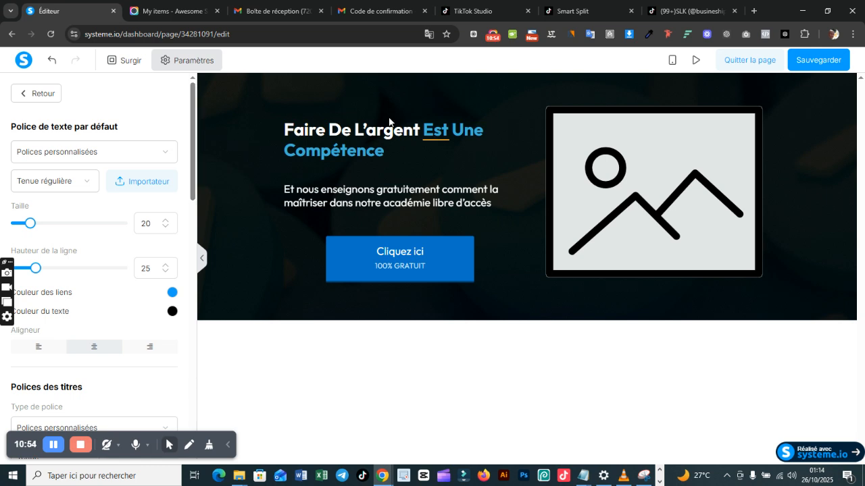
# Step: Remove the border of the "Cliquez ici" button and set its corner radius to 50
pyautogui.click(425, 266)
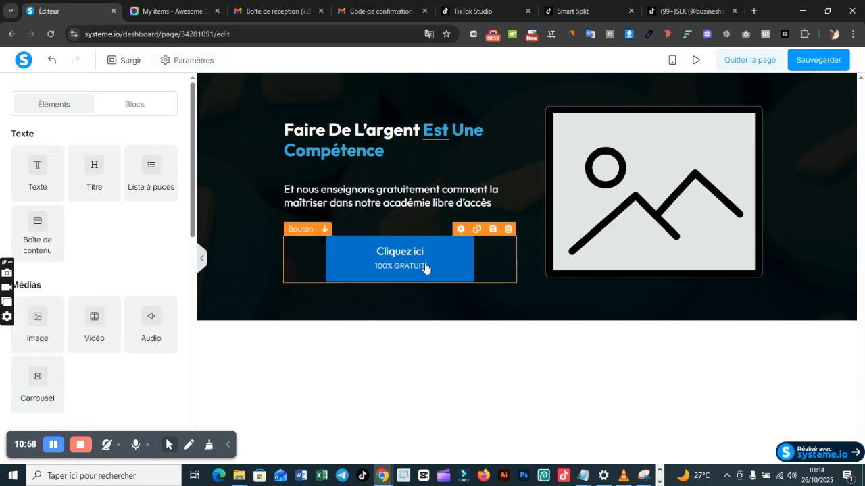
pyautogui.click(425, 265)
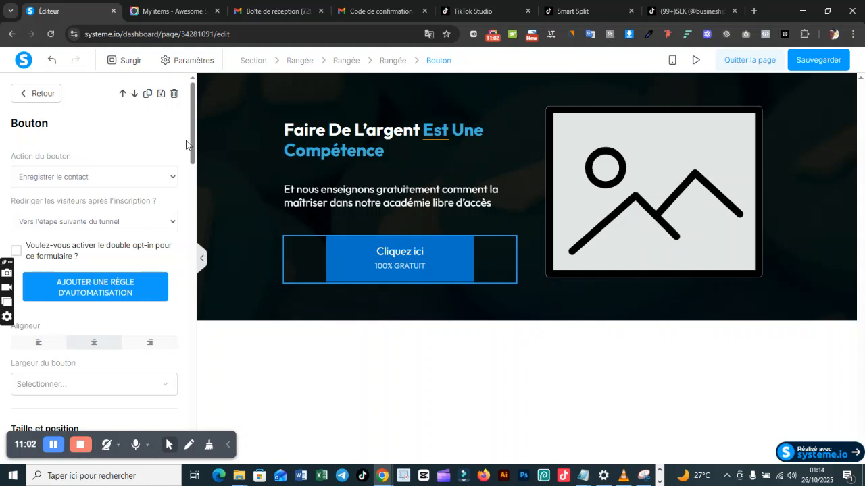
pyautogui.moveTo(193, 152); pyautogui.dragTo(192, 255)
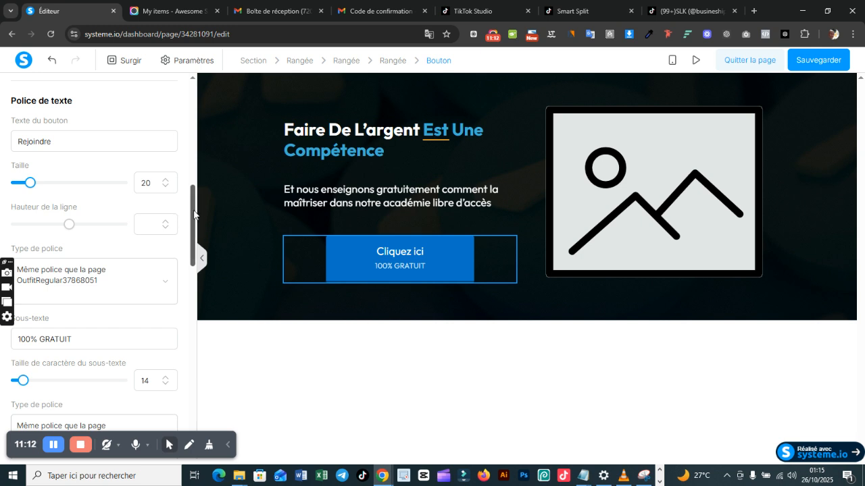
pyautogui.moveTo(194, 215); pyautogui.dragTo(194, 344)
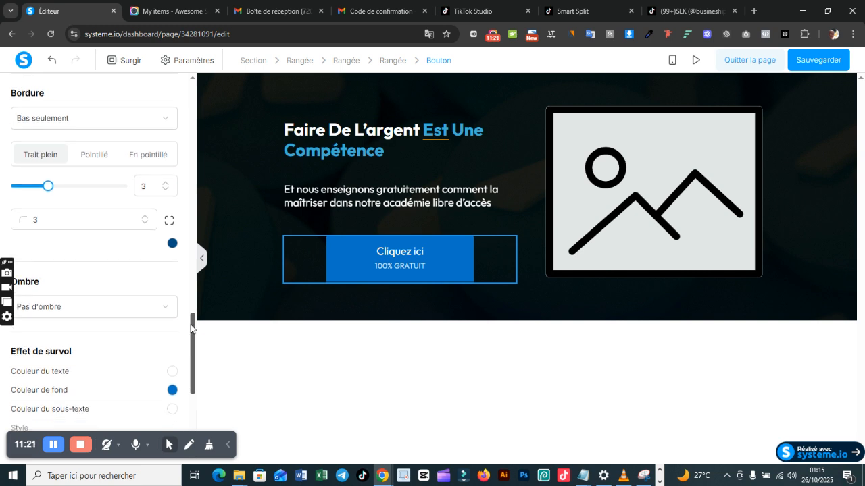
pyautogui.click(135, 124)
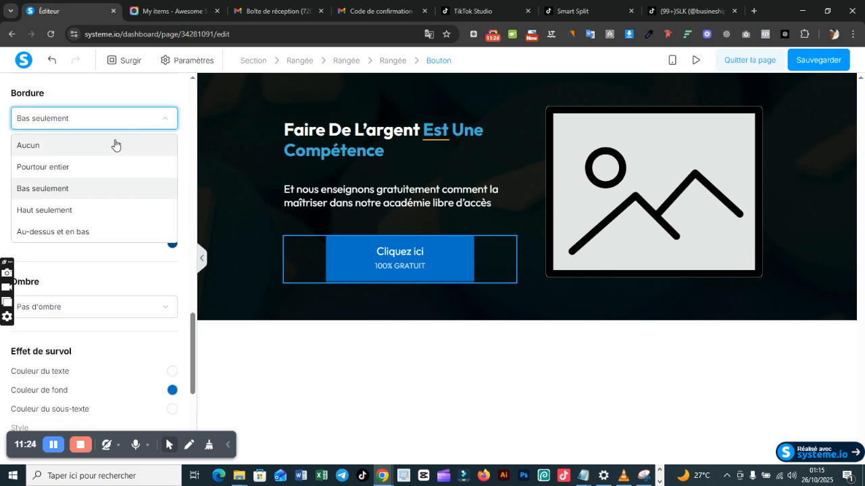
pyautogui.click(115, 145)
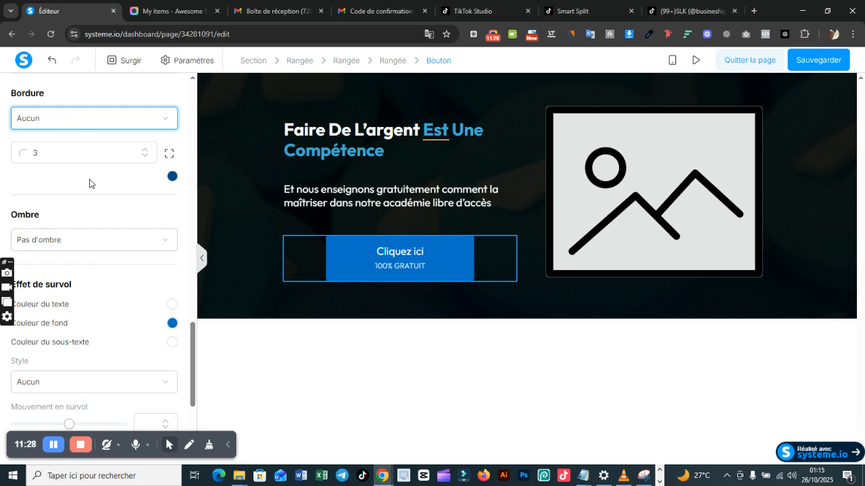
pyautogui.doubleClick(35, 152)
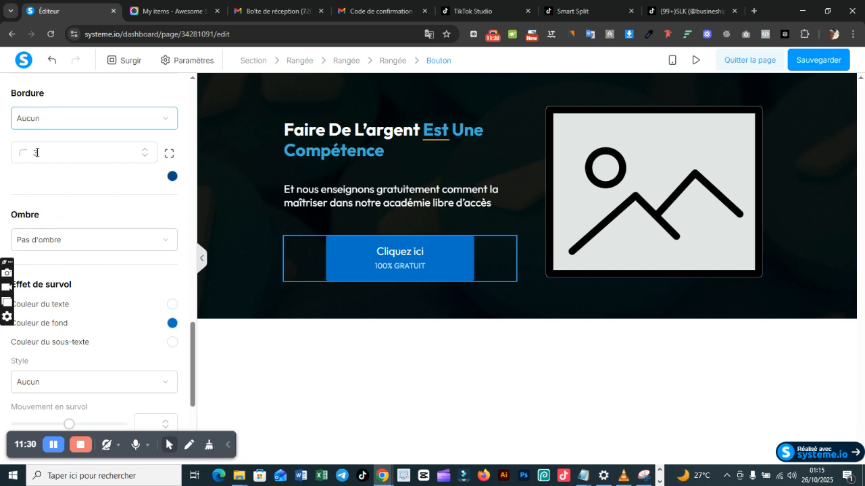
pyautogui.write('5')
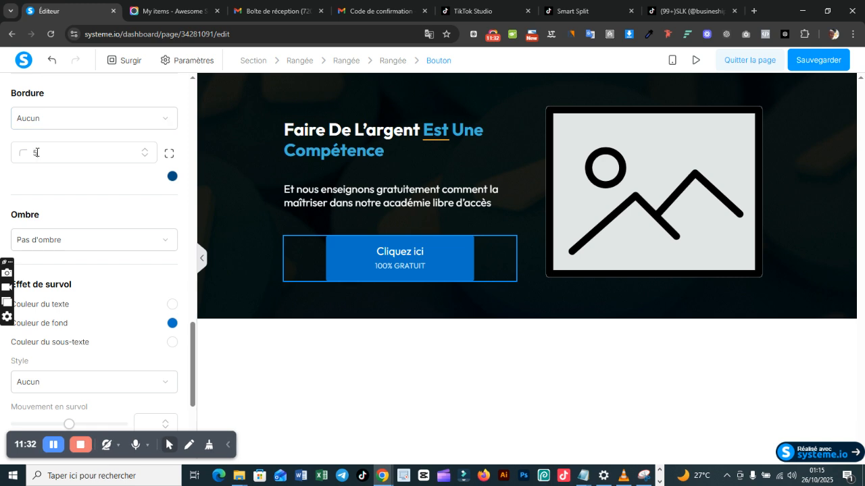
pyautogui.write('0')
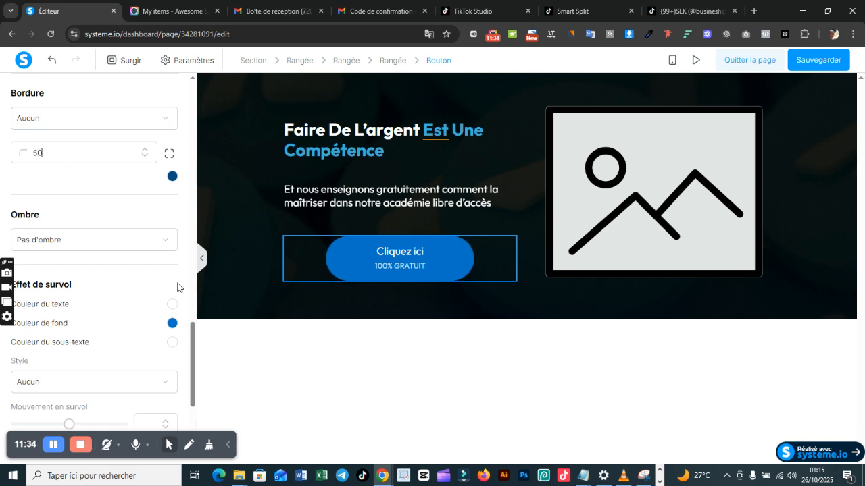
# Step: Align the "Cliquez ici" button to the left of its column
pyautogui.moveTo(194, 333); pyautogui.dragTo(195, 206)
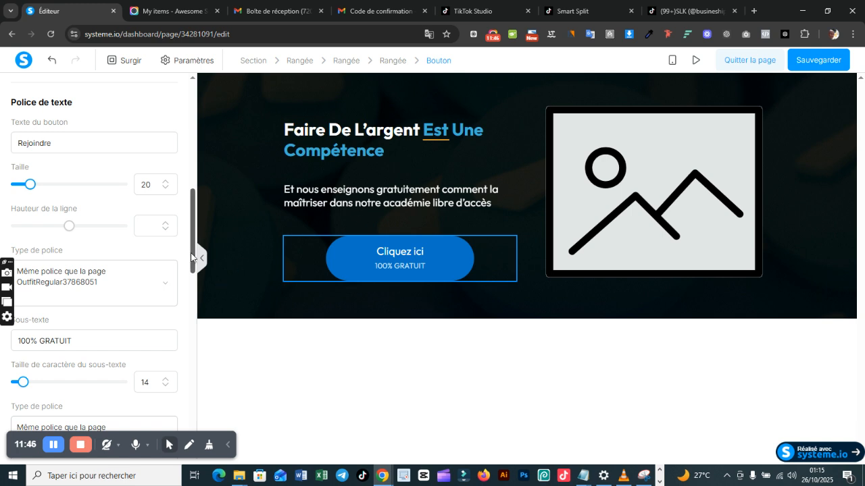
pyautogui.moveTo(192, 261); pyautogui.dragTo(176, 179)
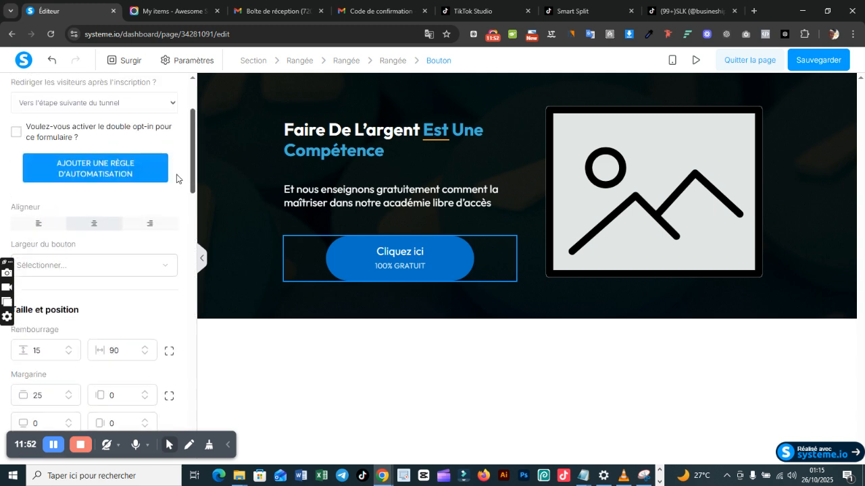
pyautogui.click(41, 223)
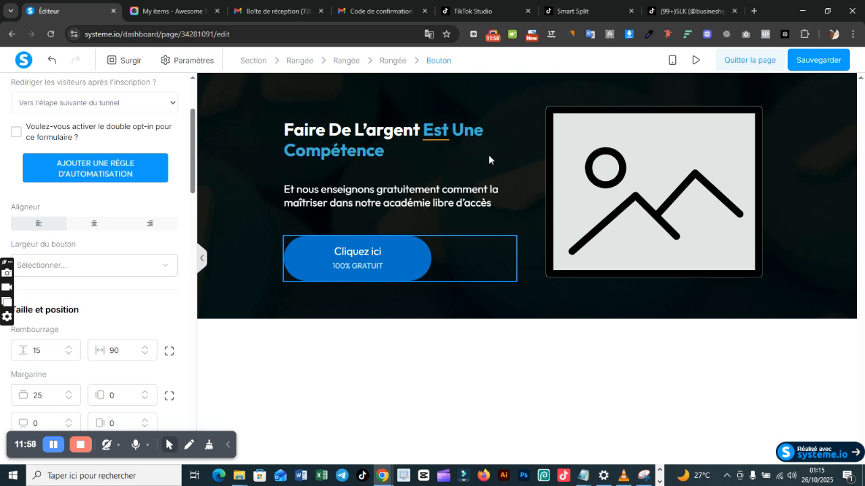
pyautogui.press('Escape')
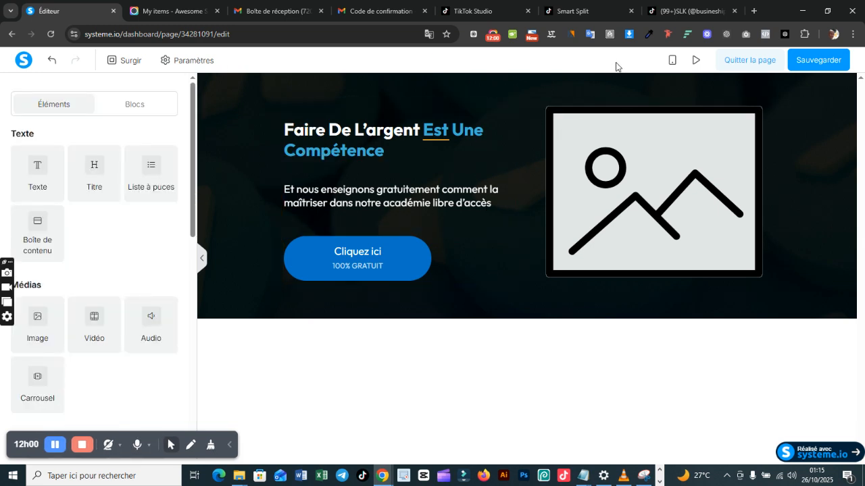
# Step: Replace the placeholder image with the already uploaded 9.PNG and set the image size to 450
pyautogui.click(637, 155)
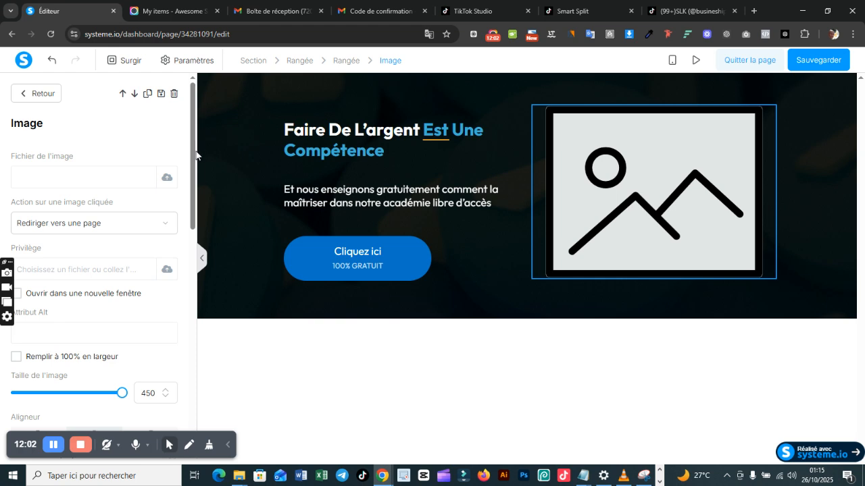
pyautogui.click(164, 179)
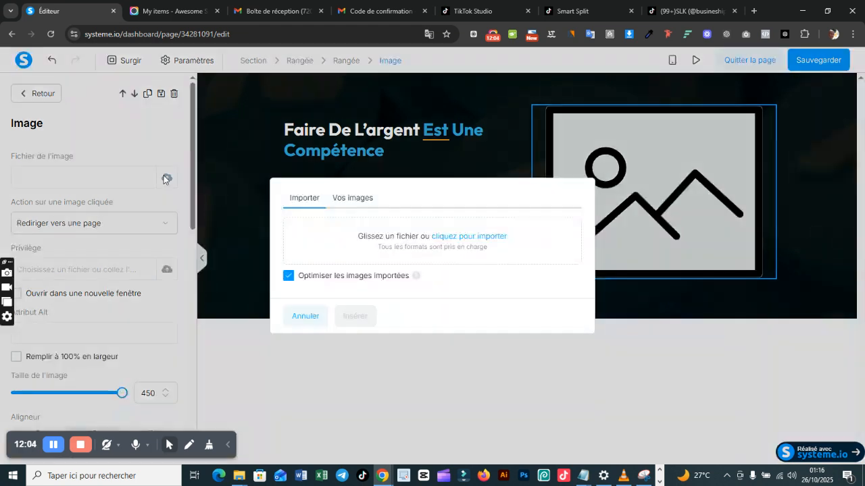
pyautogui.click(364, 198)
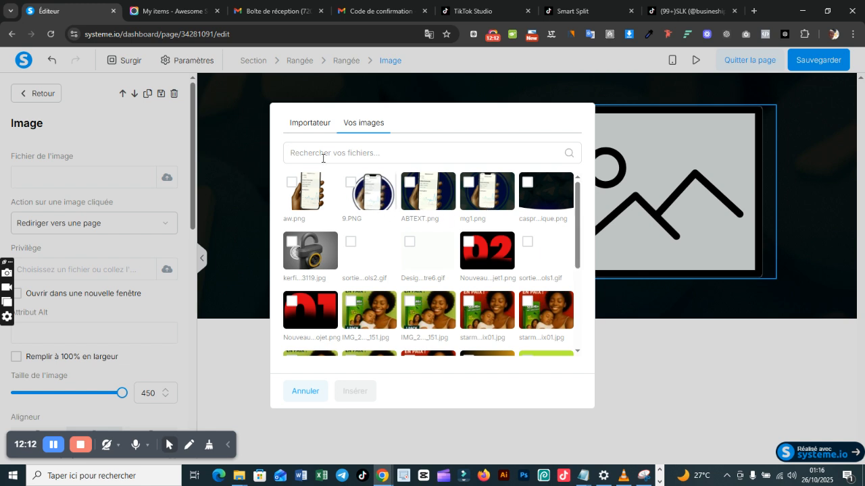
pyautogui.click(351, 182)
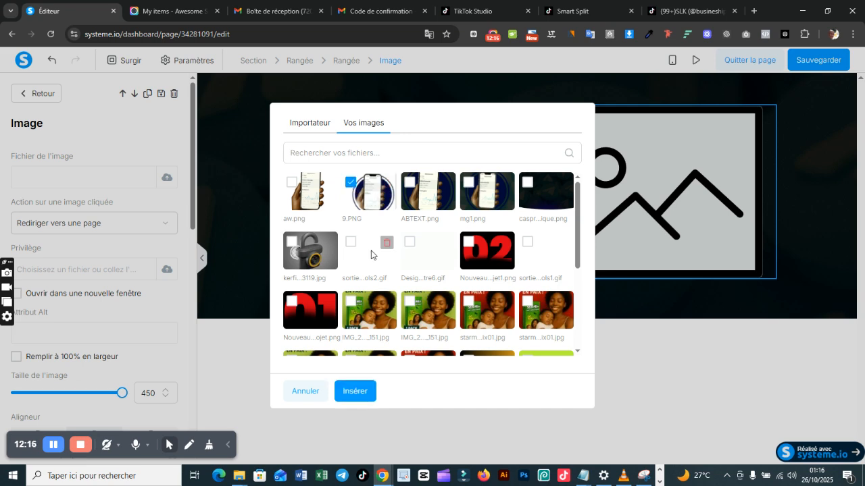
pyautogui.click(356, 393)
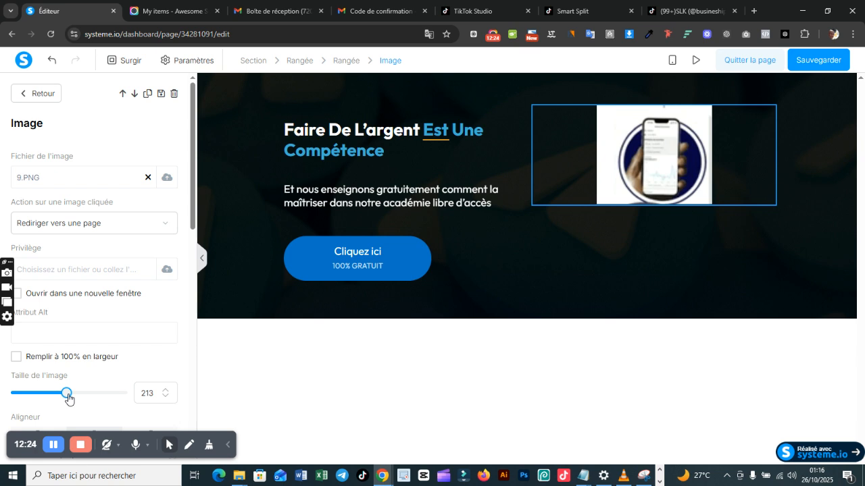
pyautogui.moveTo(68, 398); pyautogui.dragTo(160, 396)
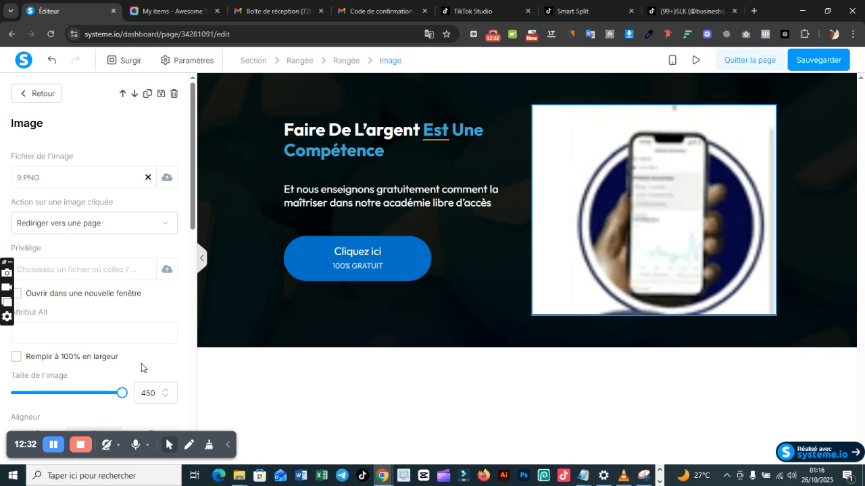
# Step: Replace the banner's 9.PNG image with aw.png from the already uploaded images
pyautogui.click(166, 178)
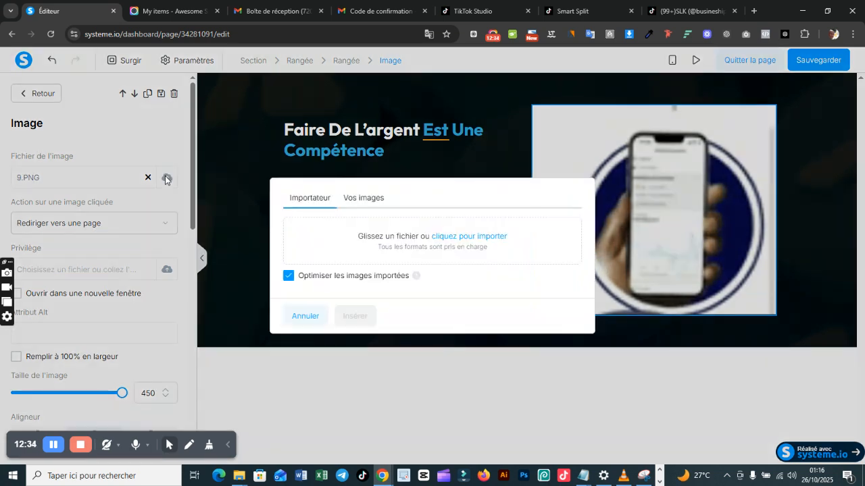
pyautogui.click(375, 200)
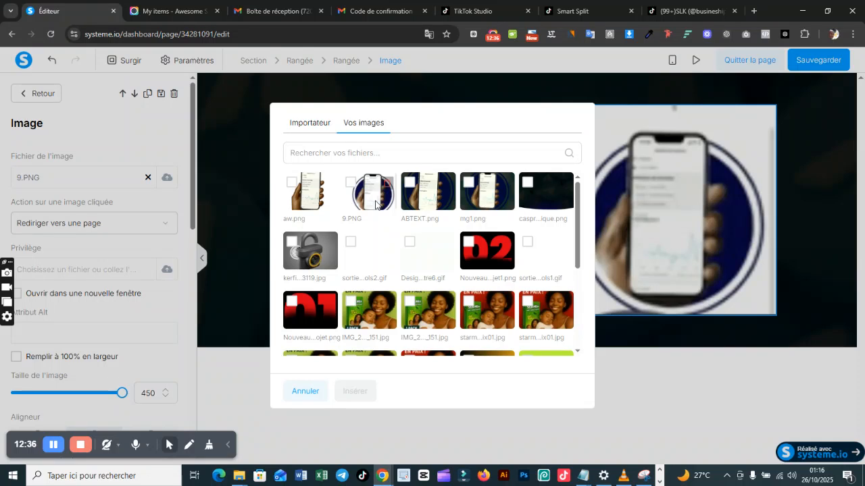
pyautogui.click(293, 186)
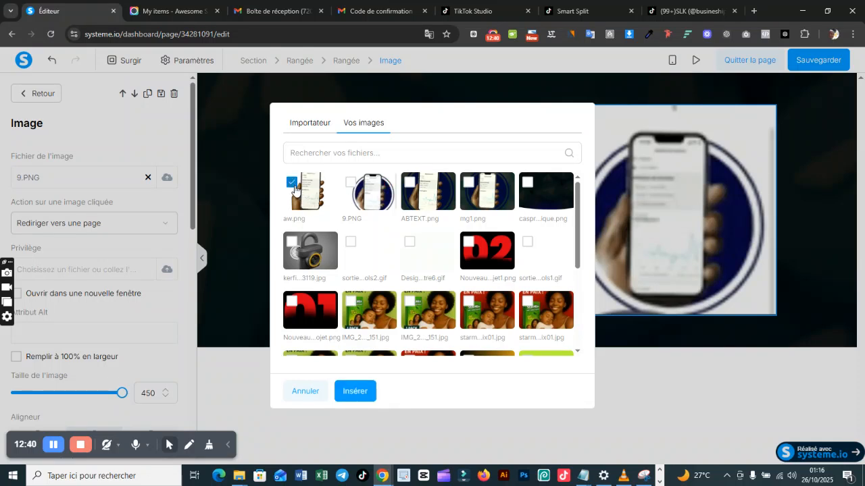
pyautogui.click(354, 392)
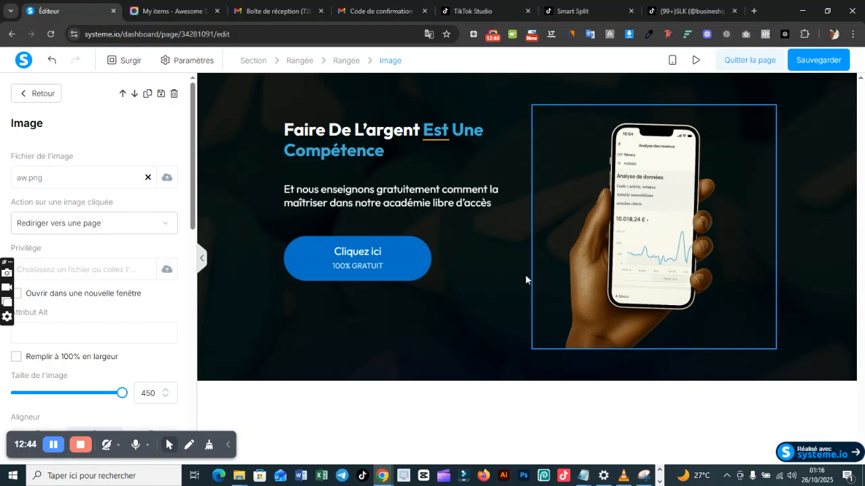
pyautogui.press('Escape')
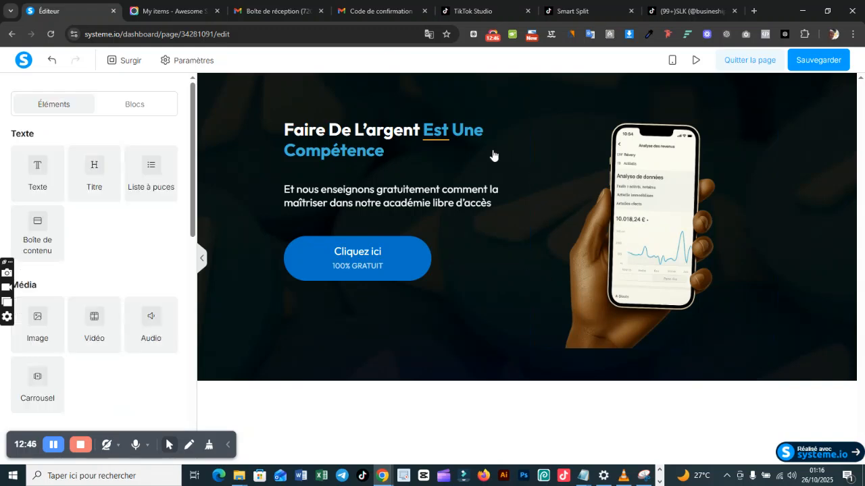
pyautogui.click(442, 105)
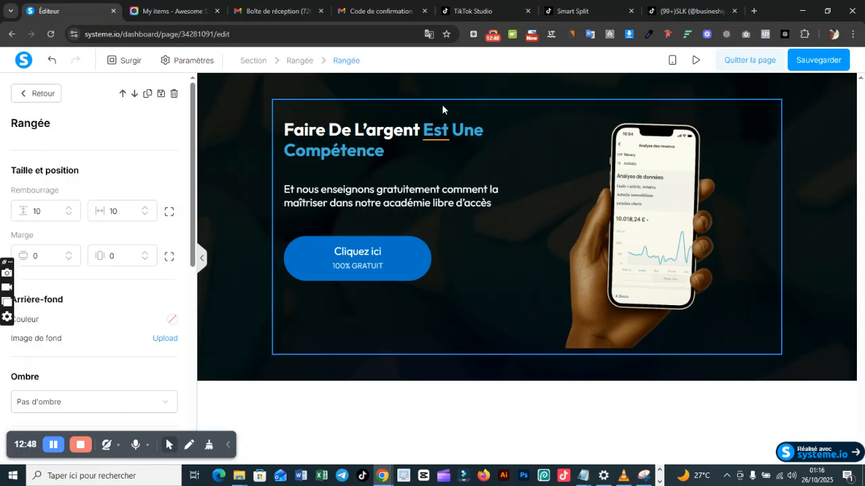
pyautogui.click(504, 162)
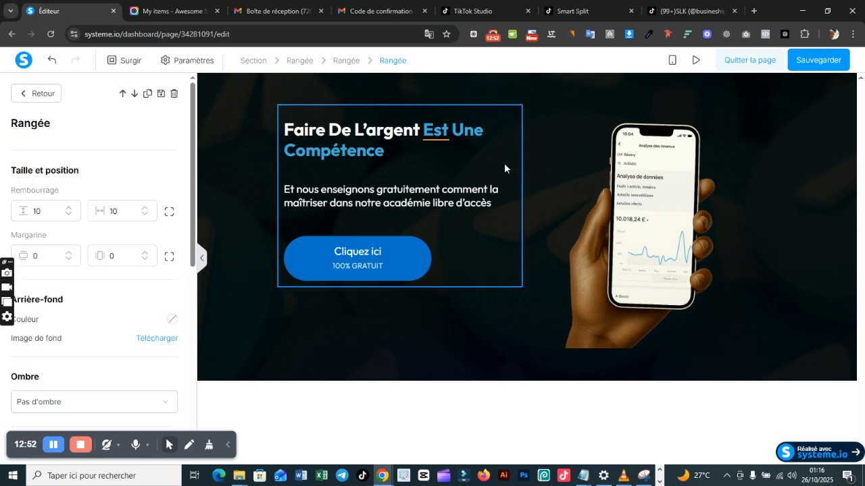
pyautogui.press('Escape')
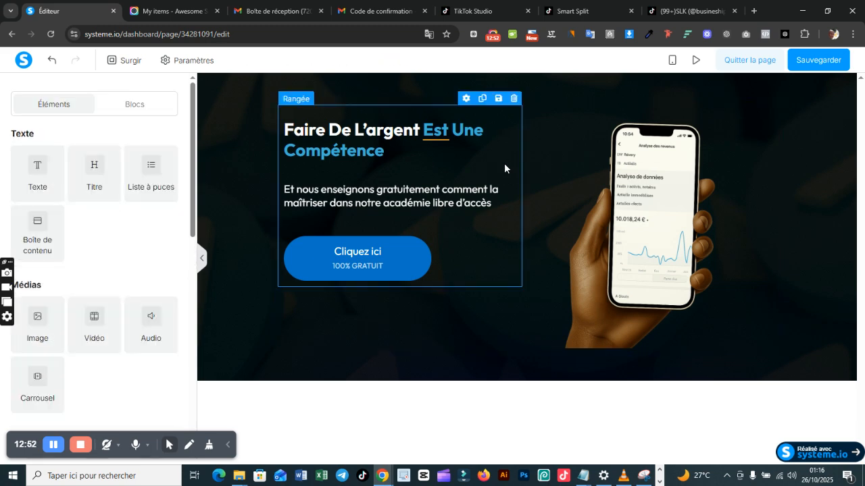
# Step: Select the inner row holding the title, text and button, and split its margin into separate values for each side
pyautogui.click(270, 150)
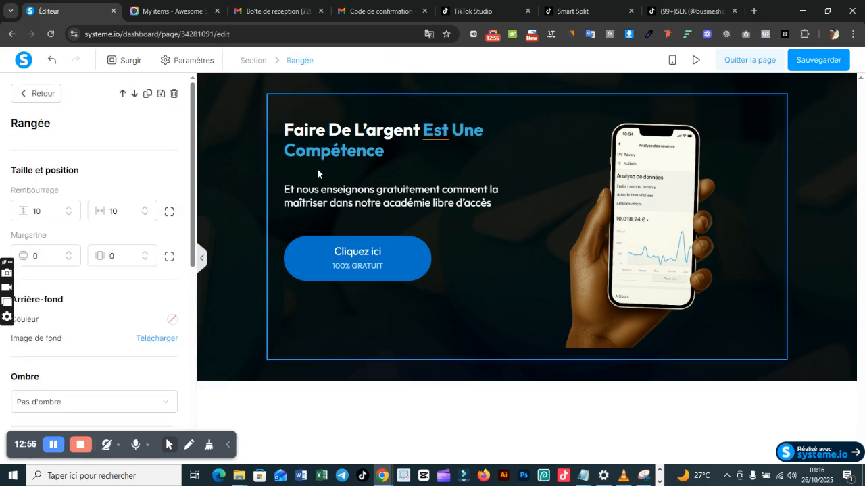
pyautogui.press('Escape')
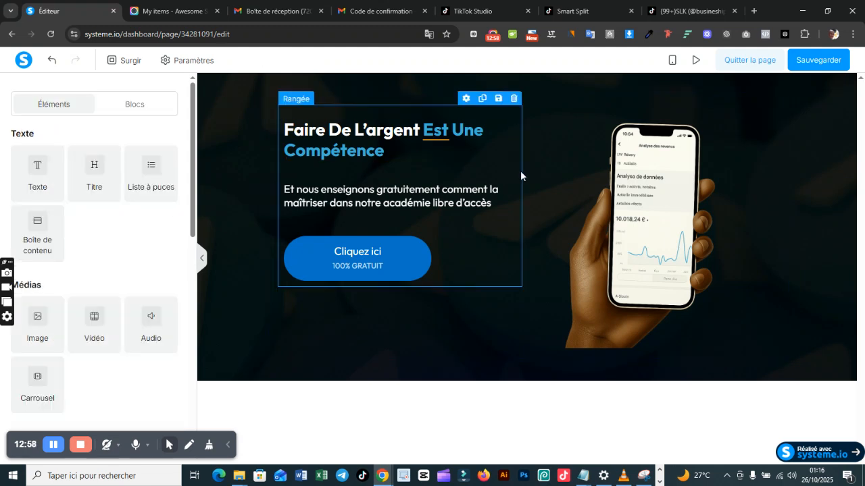
pyautogui.click(521, 172)
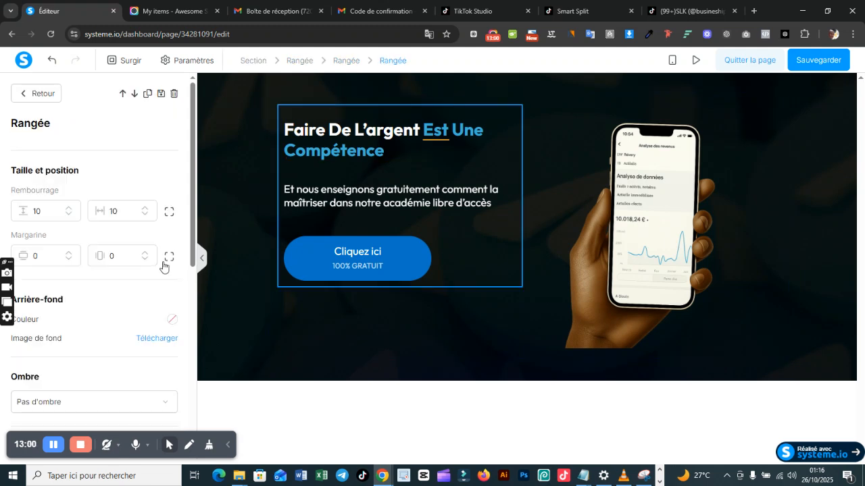
pyautogui.moveTo(194, 200); pyautogui.dragTo(191, 232)
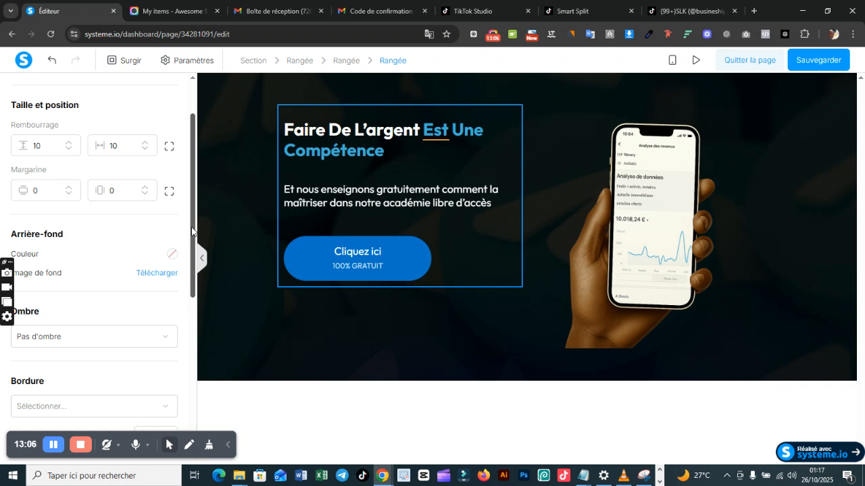
pyautogui.moveTo(191, 232)
pyautogui.mouseDown()
pyautogui.moveTo(193, 200)
pyautogui.moveTo(192, 390)
pyautogui.moveTo(198, 239)
pyautogui.mouseUp()
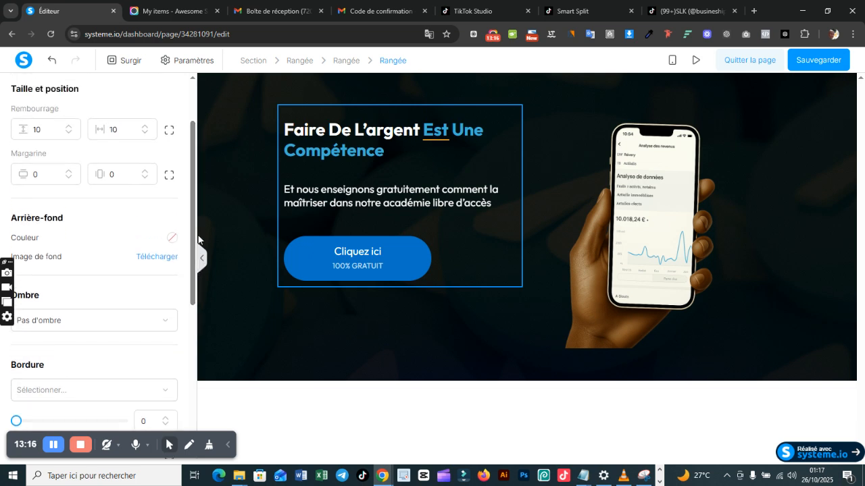
pyautogui.click(169, 176)
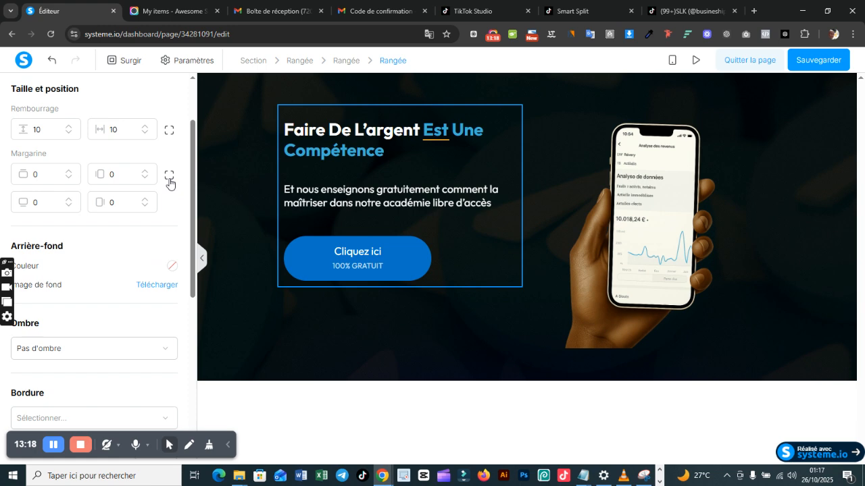
pyautogui.click(70, 205)
pyautogui.click(70, 205)
pyautogui.click(70, 205)
pyautogui.click(70, 200)
pyautogui.click(70, 200)
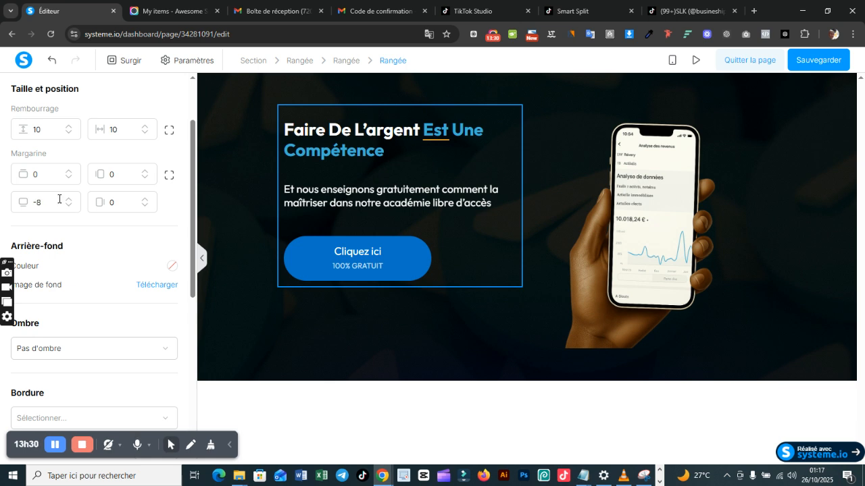
pyautogui.doubleClick(46, 201)
pyautogui.write('0')
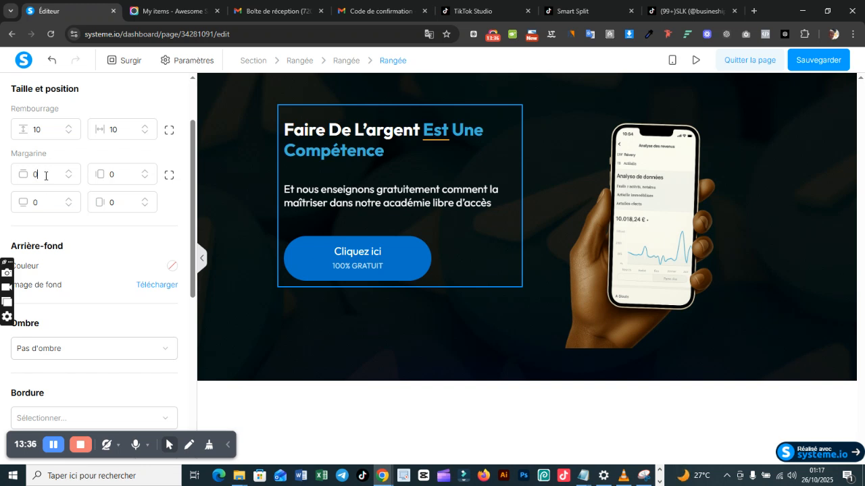
# Step: Set the top margin of the row containing the title, text and button to 50
pyautogui.write('20')
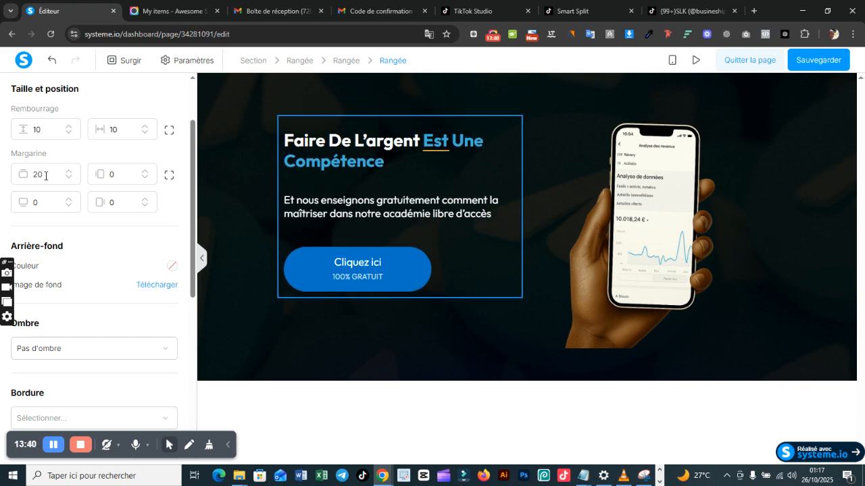
pyautogui.doubleClick(46, 176)
pyautogui.write('50')
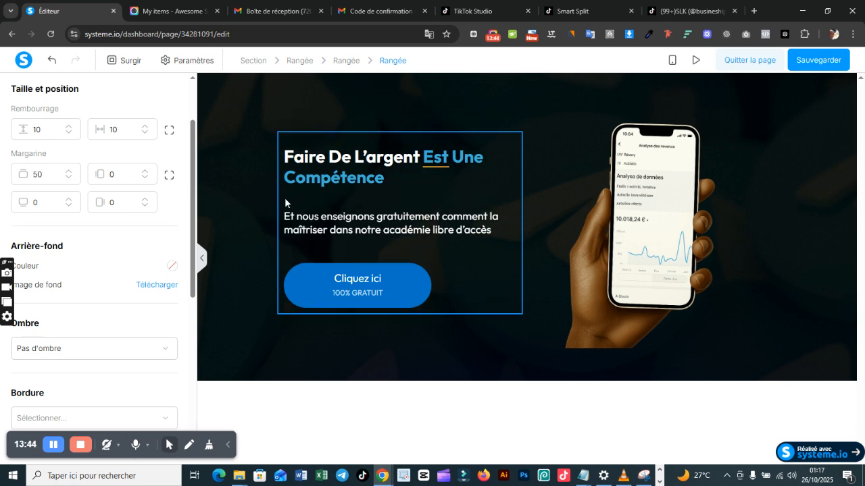
pyautogui.click(576, 149)
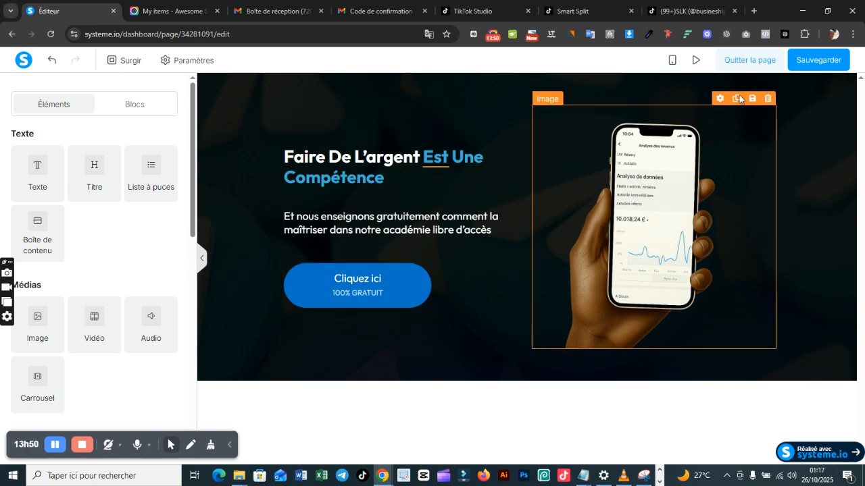
# Step: Change the action of the "Cliquez ici" button to "Rediriger vers une page" and save the page
pyautogui.click(818, 62)
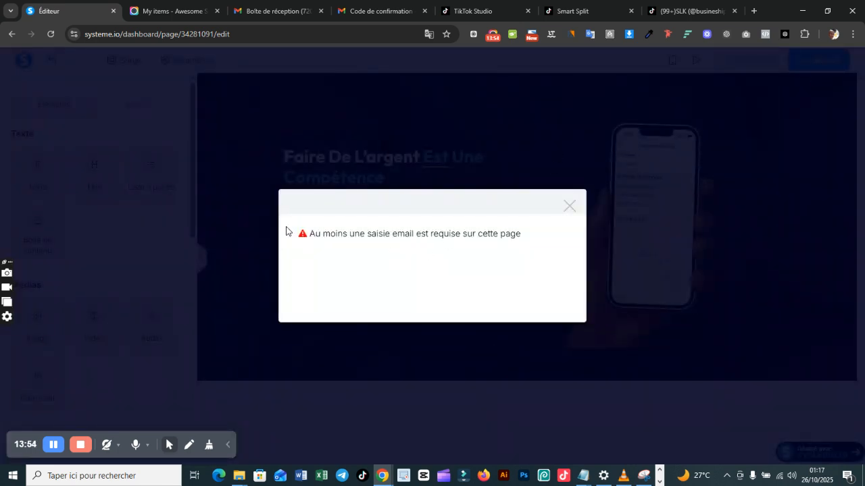
pyautogui.click(567, 204)
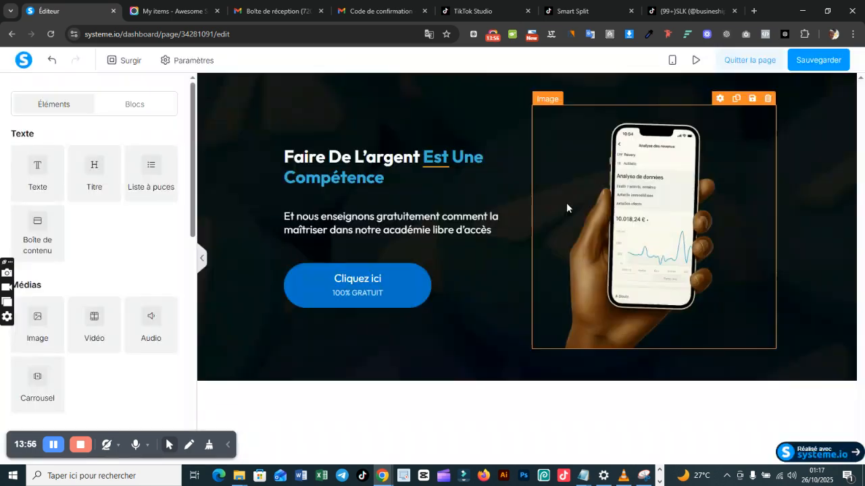
pyautogui.click(358, 277)
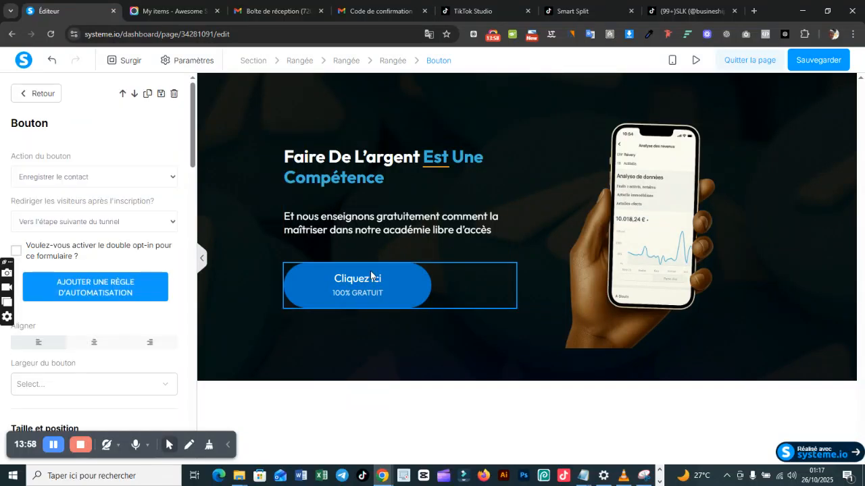
pyautogui.click(84, 176)
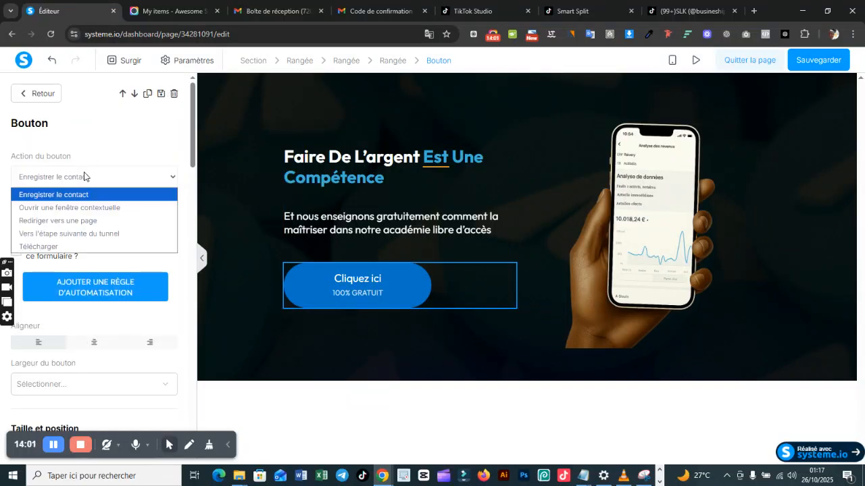
pyautogui.click(106, 221)
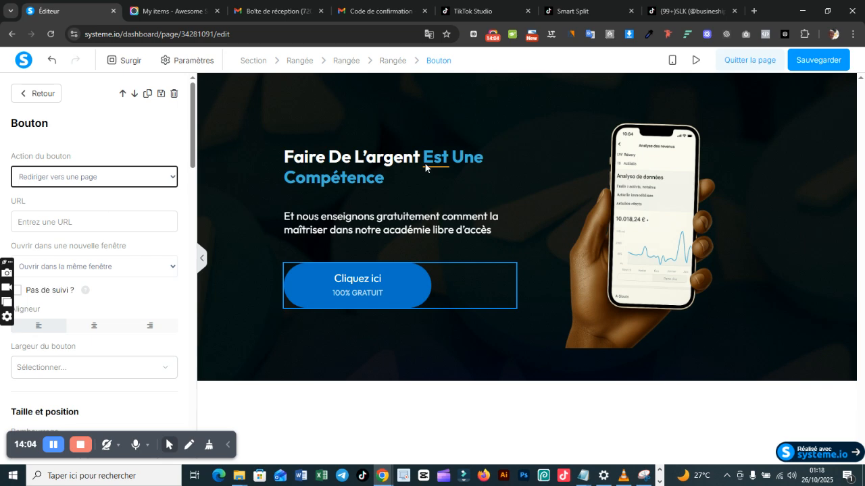
pyautogui.click(817, 65)
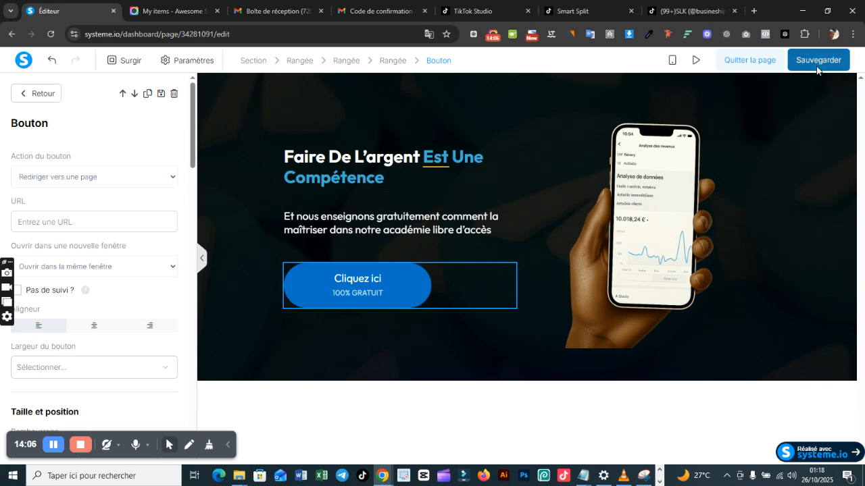
pyautogui.click(818, 68)
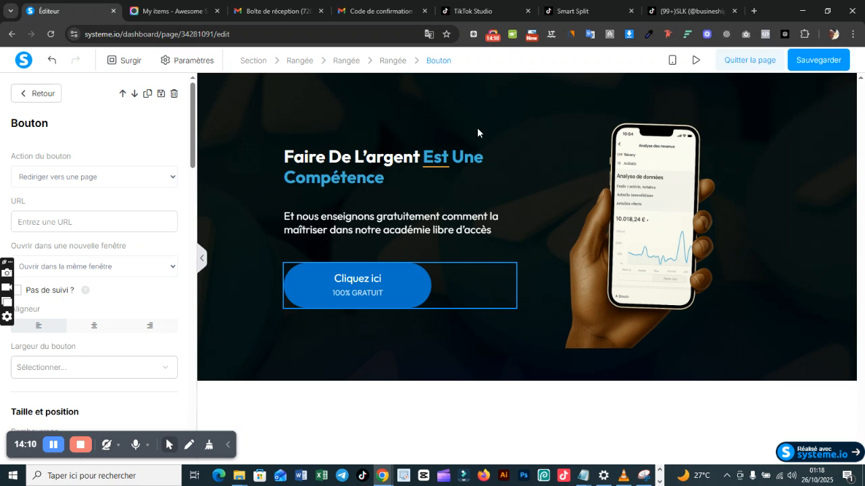
pyautogui.click(805, 68)
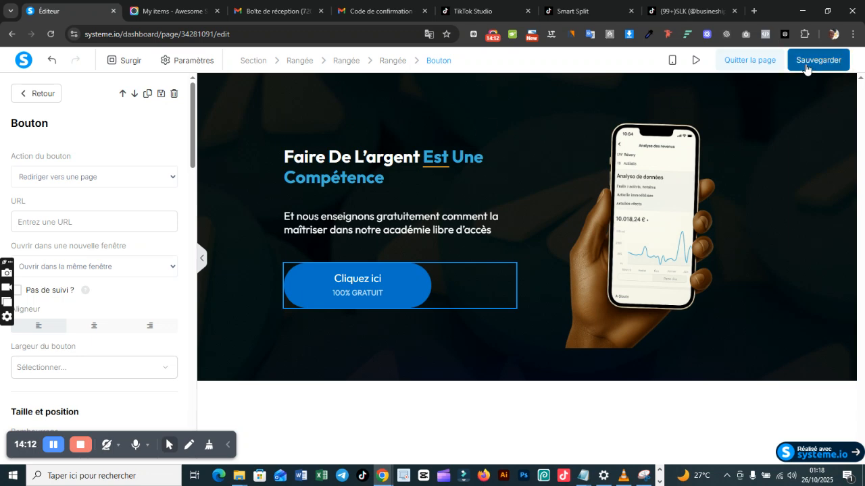
pyautogui.click(588, 120)
# Step: Preview the page, dismiss the preview mode notice to inspect the banner, and return to the editor
pyautogui.click(694, 60)
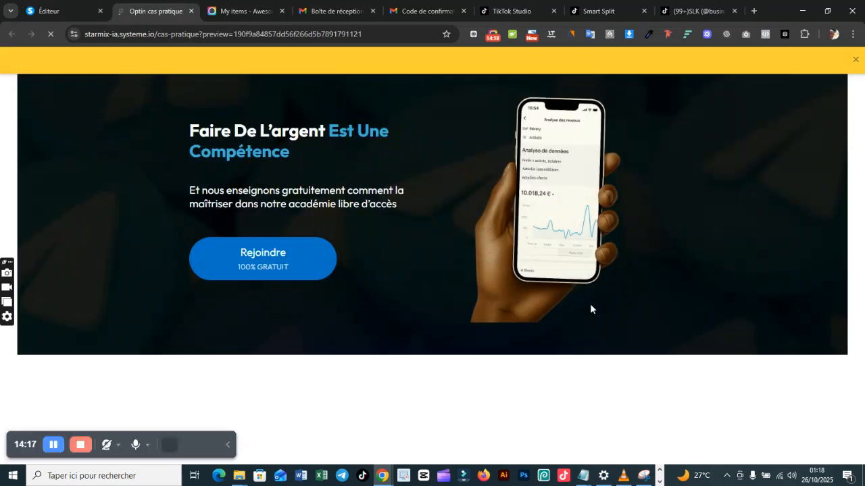
pyautogui.click(855, 60)
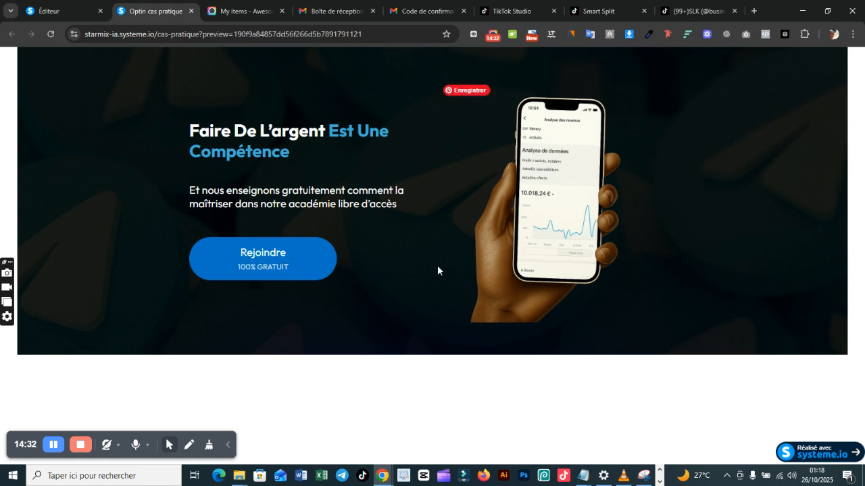
pyautogui.click(74, 11)
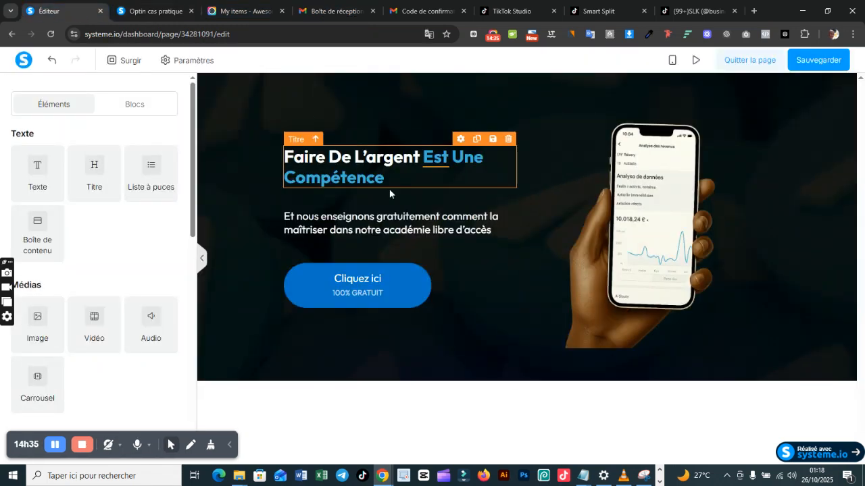
# Step: Set the width of the "Cliquez ici" button to "Fluide"
pyautogui.click(387, 289)
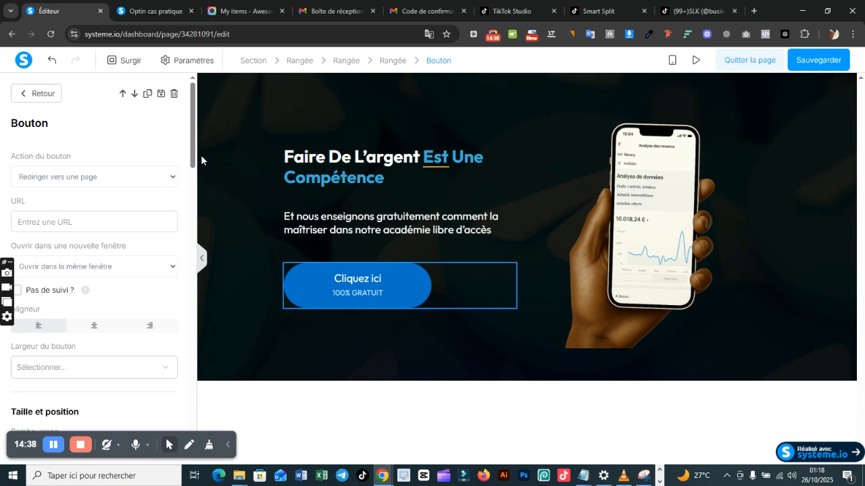
pyautogui.moveTo(191, 159); pyautogui.dragTo(190, 187)
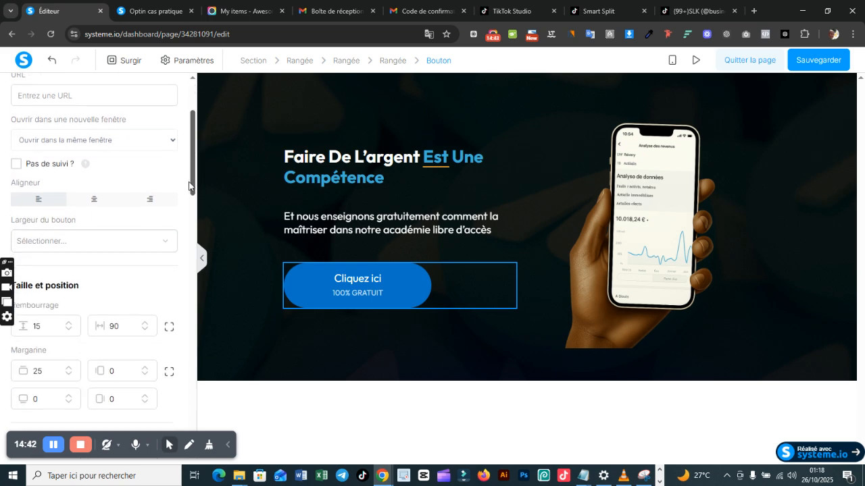
pyautogui.click(160, 241)
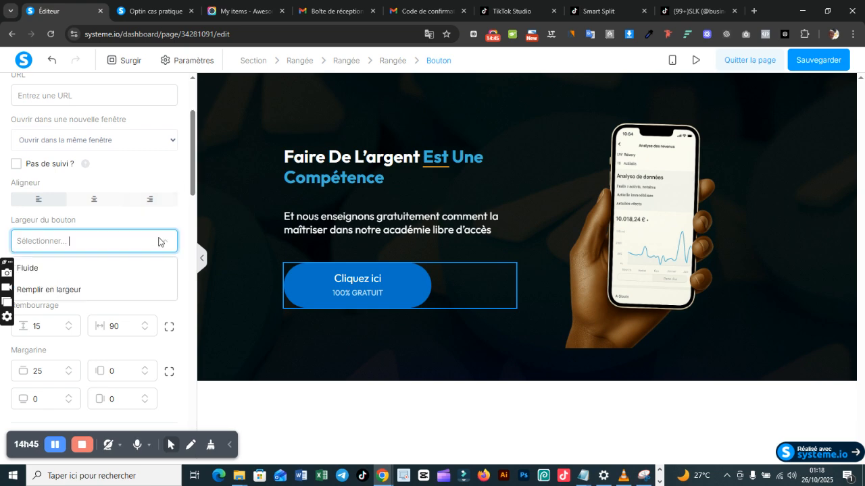
pyautogui.click(121, 270)
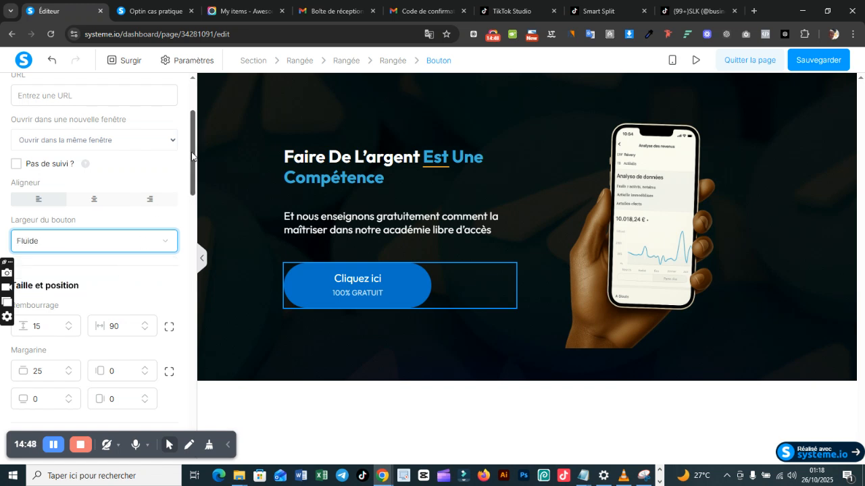
# Step: Apply the already uploaded Outfit Bold .ttf file as the custom font of the button's main text
pyautogui.moveTo(192, 155); pyautogui.dragTo(191, 226)
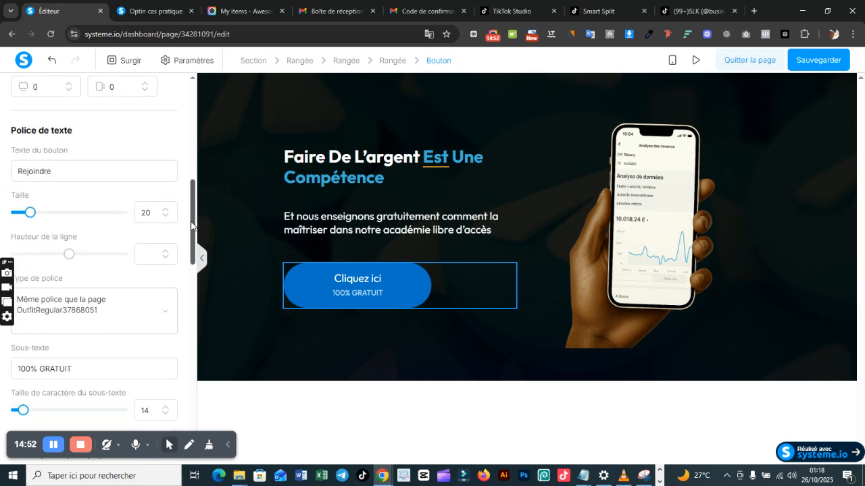
pyautogui.scroll(-3, 106, 185)
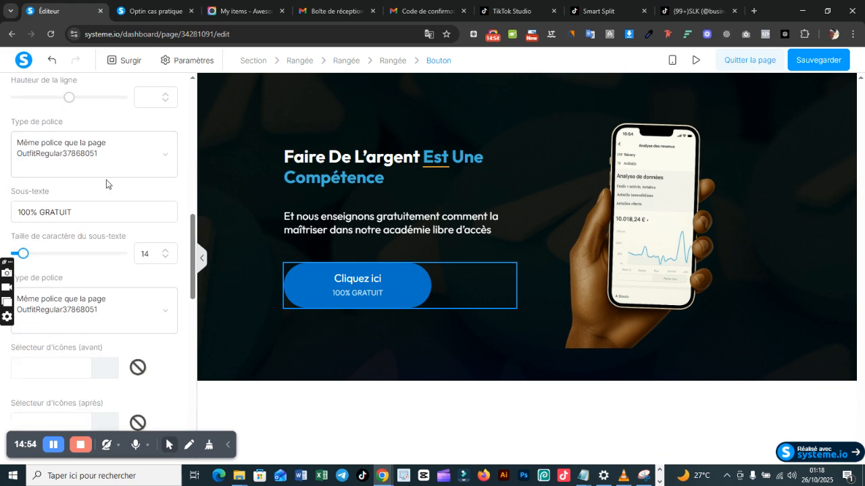
pyautogui.click(110, 157)
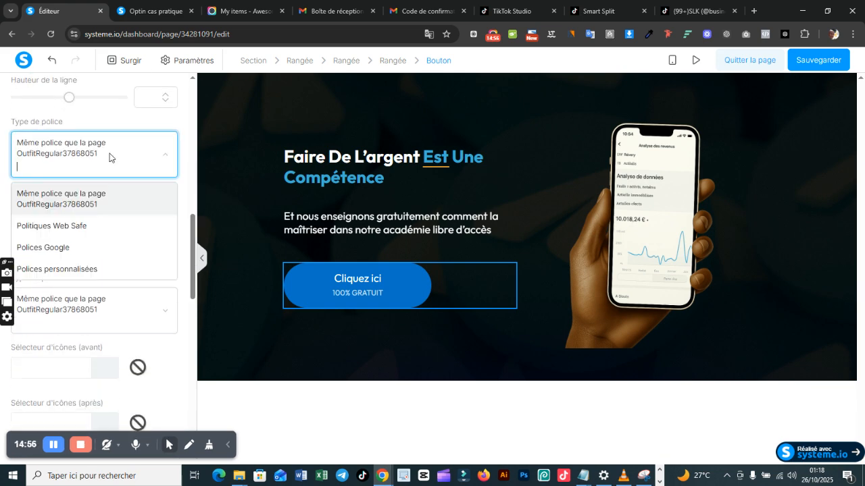
pyautogui.click(108, 270)
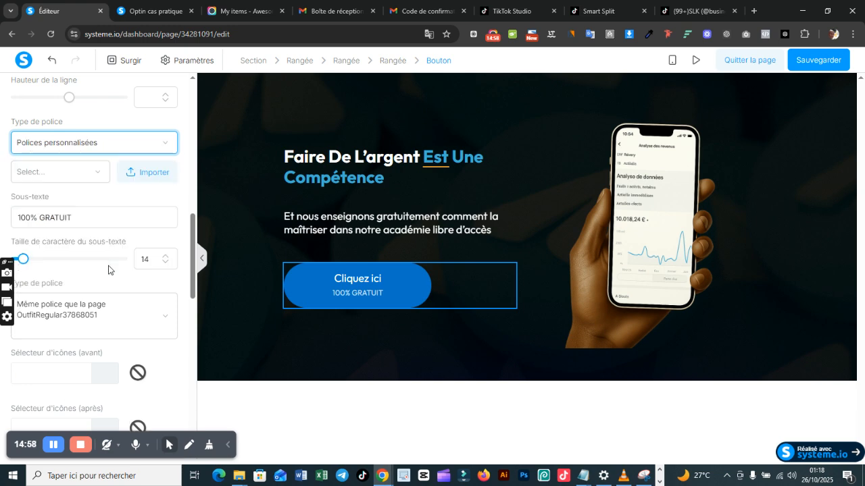
pyautogui.click(131, 171)
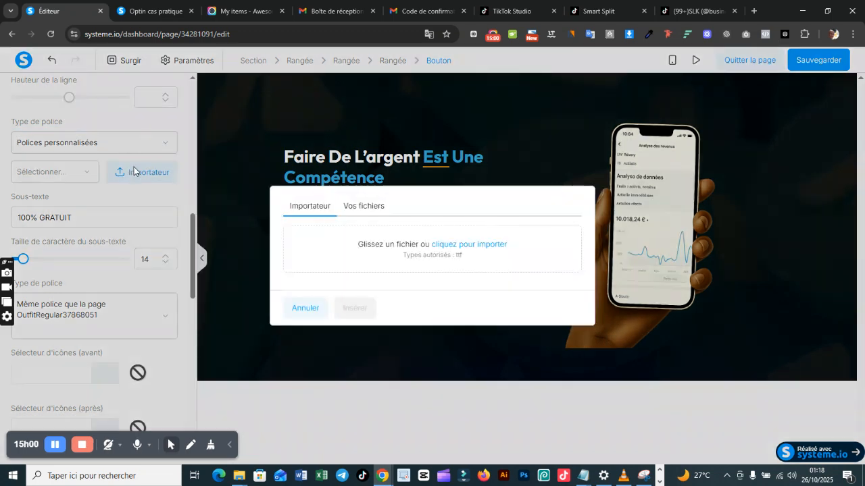
pyautogui.click(357, 212)
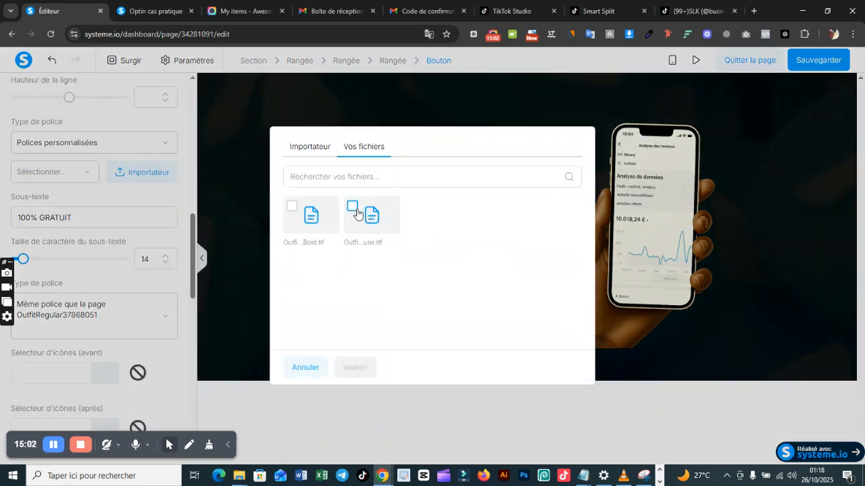
pyautogui.click(291, 211)
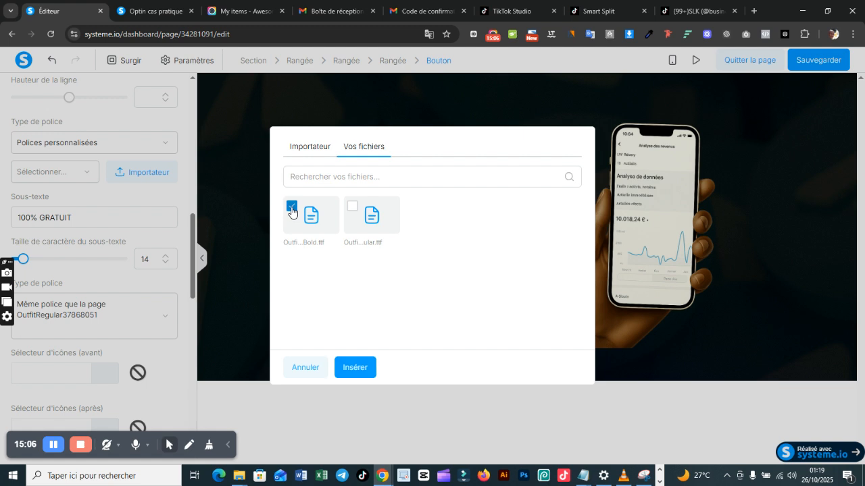
pyautogui.click(348, 371)
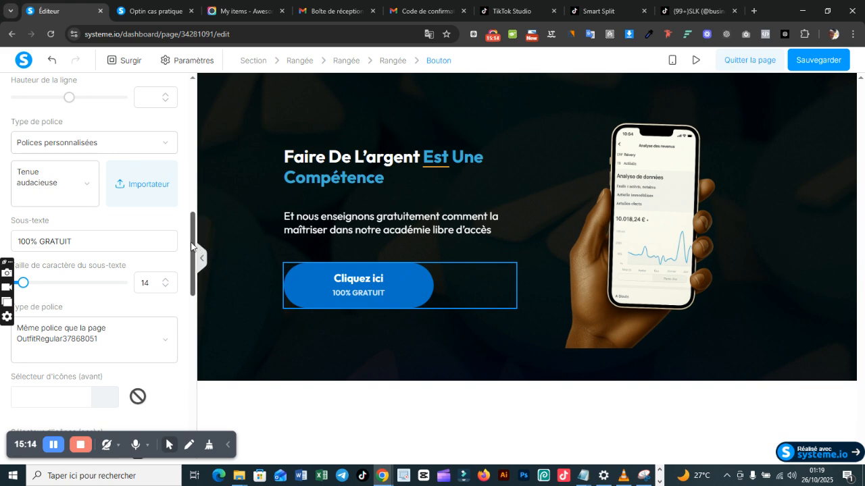
pyautogui.moveTo(192, 242); pyautogui.dragTo(191, 252)
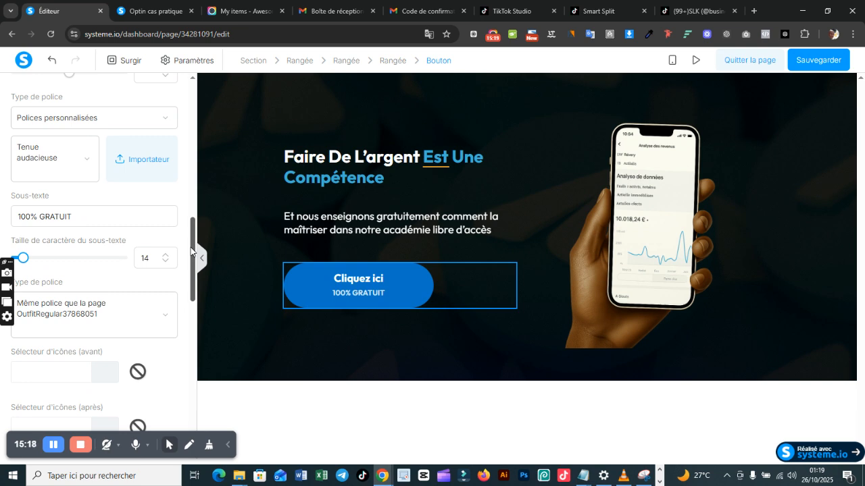
# Step: Apply the already uploaded Outfit Regular .ttf file as the custom font of the "Cliquez ici" button's main text
pyautogui.click(137, 162)
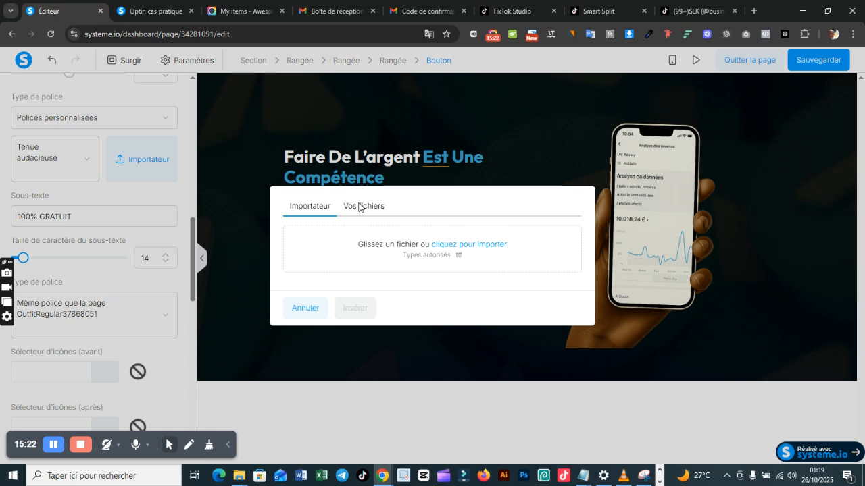
pyautogui.click(359, 207)
pyautogui.click(352, 206)
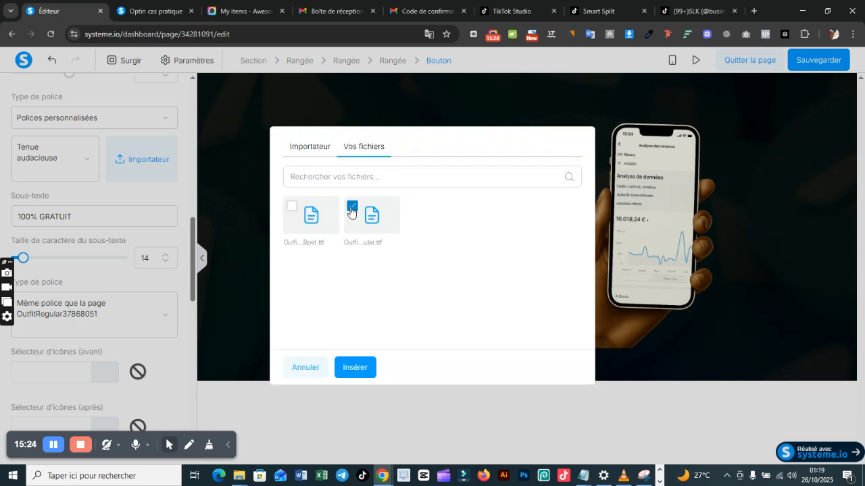
pyautogui.click(358, 367)
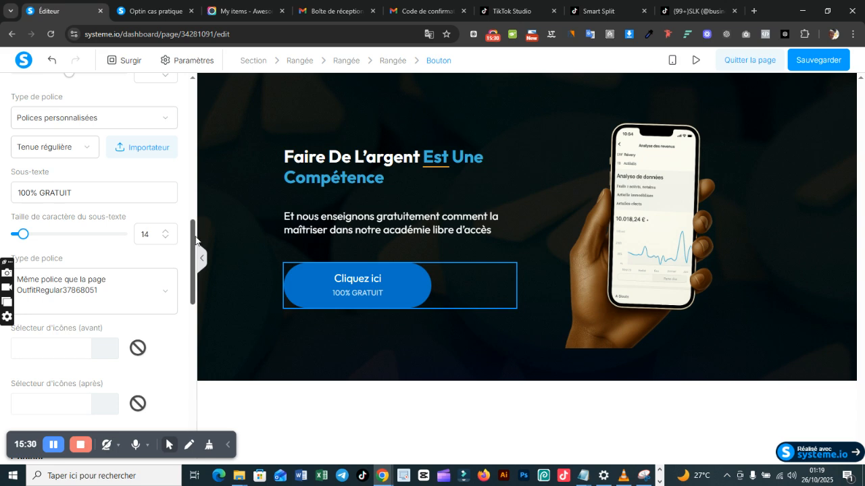
# Step: Switch the custom font of the button's main text back to the uploaded Outfit Bold .ttf file
pyautogui.moveTo(194, 243)
pyautogui.mouseDown()
pyautogui.moveTo(193, 270)
pyautogui.moveTo(195, 178)
pyautogui.moveTo(198, 229)
pyautogui.mouseUp()
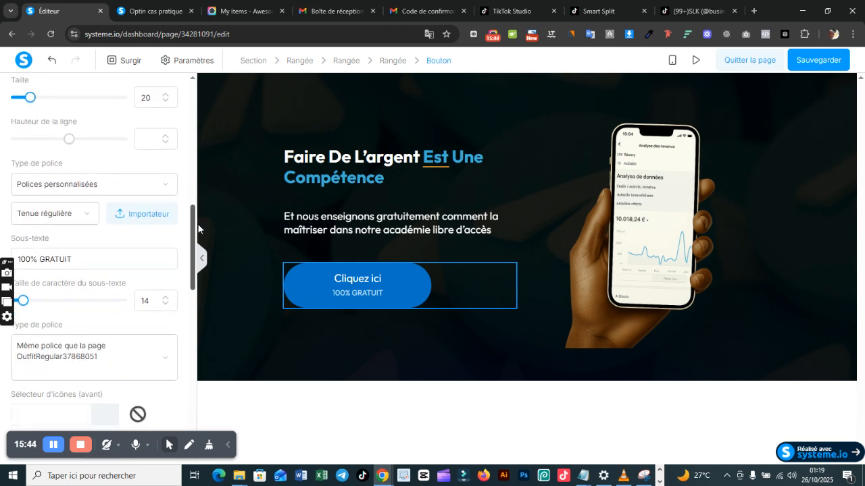
pyautogui.click(165, 186)
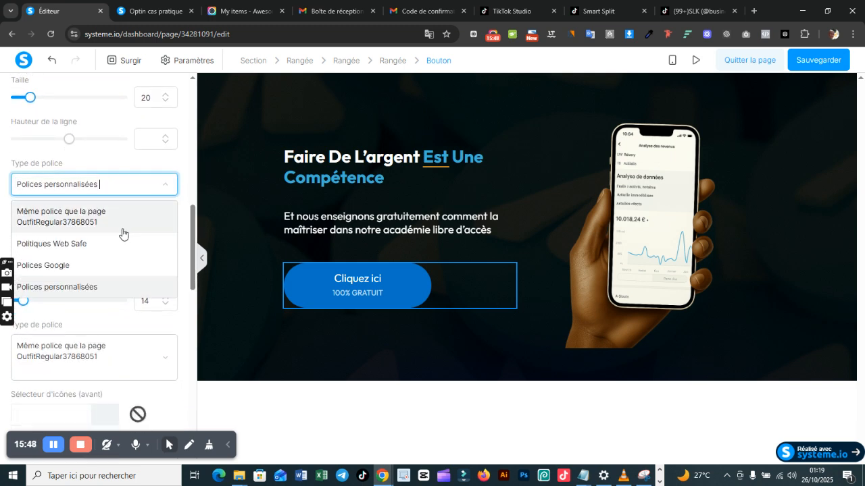
pyautogui.click(116, 285)
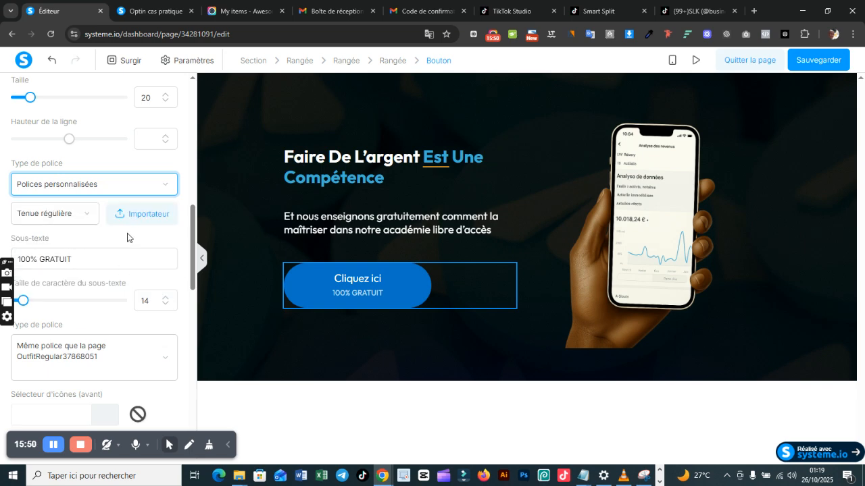
pyautogui.click(140, 215)
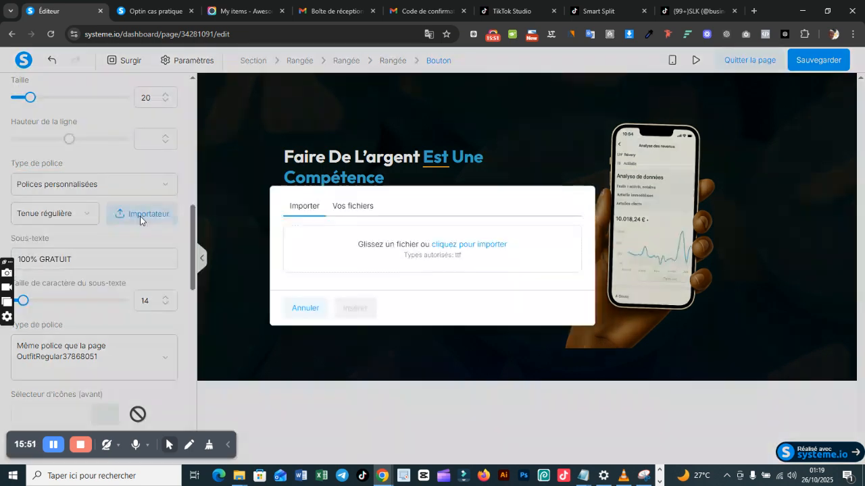
pyautogui.click(375, 204)
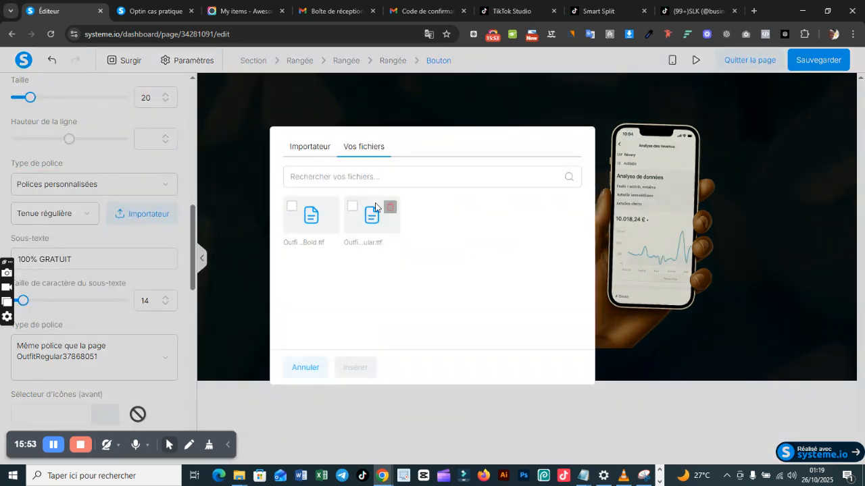
pyautogui.click(294, 211)
pyautogui.click(356, 372)
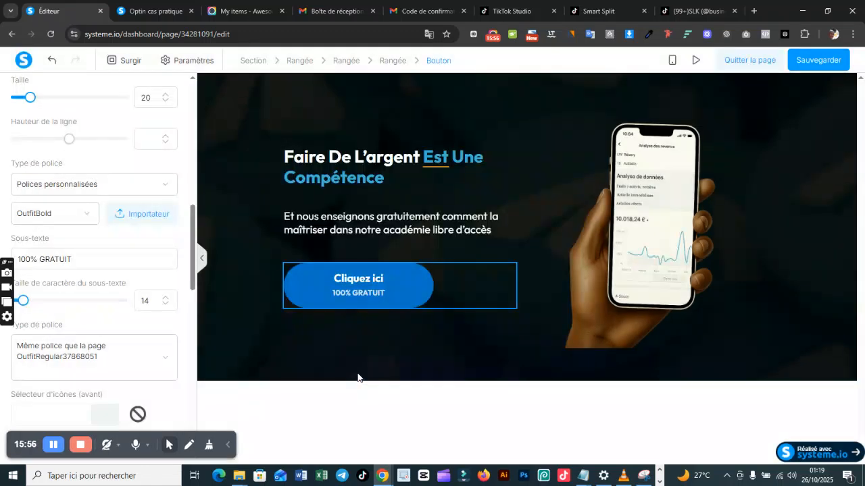
# Step: Set the "100% GRATUIT" subtext to a custom font using the uploaded Outfit Regular .ttf file
pyautogui.moveTo(191, 248); pyautogui.dragTo(193, 287)
pyautogui.click(164, 189)
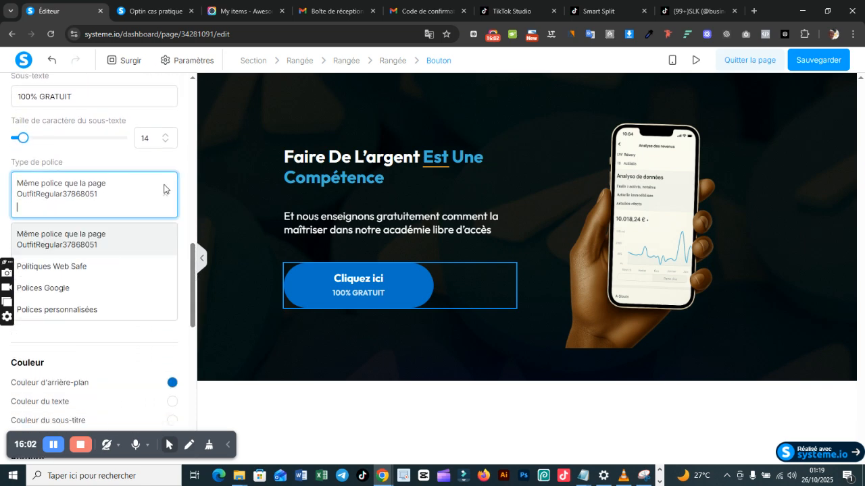
pyautogui.click(129, 310)
pyautogui.click(131, 213)
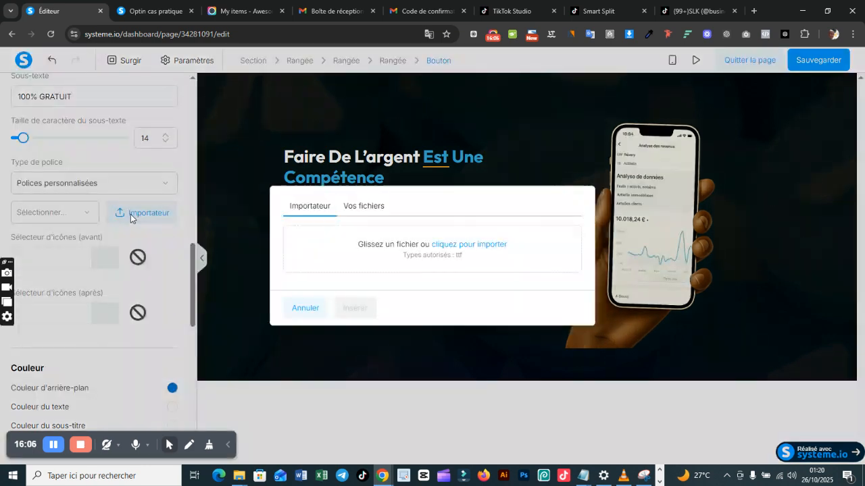
pyautogui.doubleClick(363, 205)
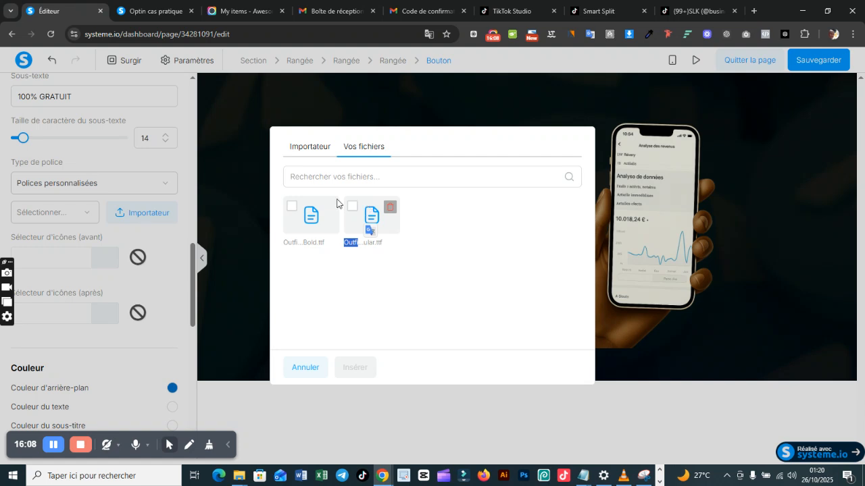
pyautogui.click(350, 206)
pyautogui.click(361, 363)
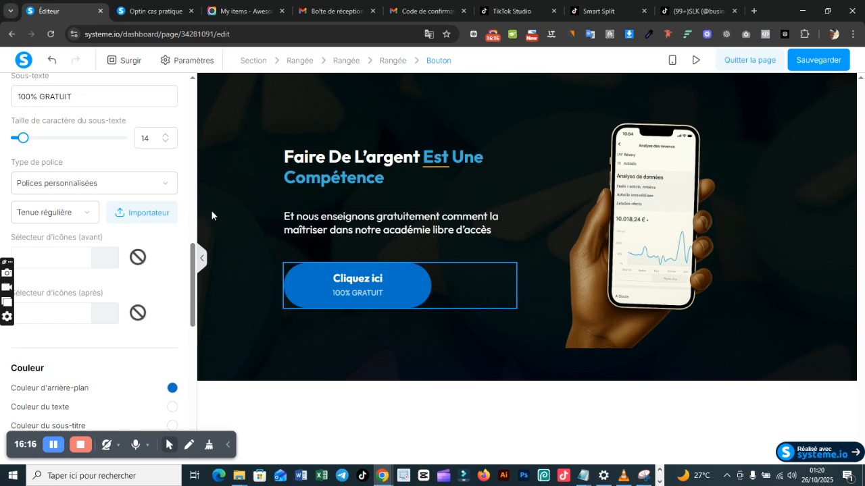
# Step: Increase the size of the button's main text to 25
pyautogui.click(194, 183)
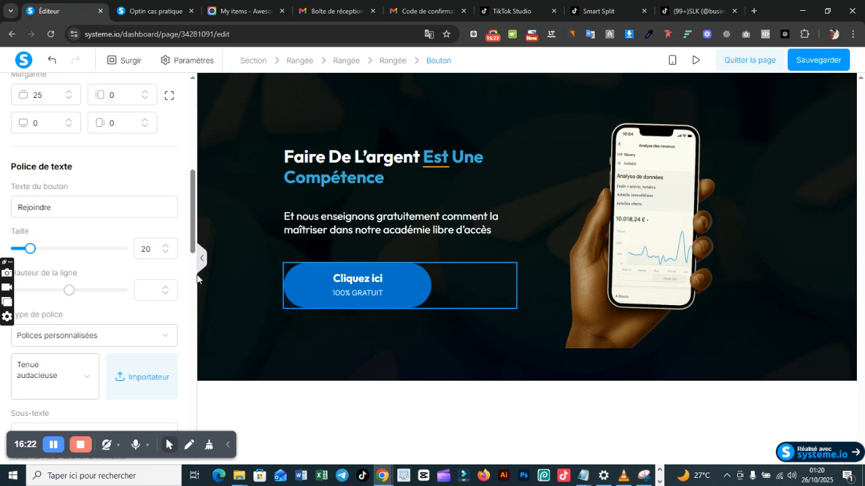
pyautogui.click(166, 246)
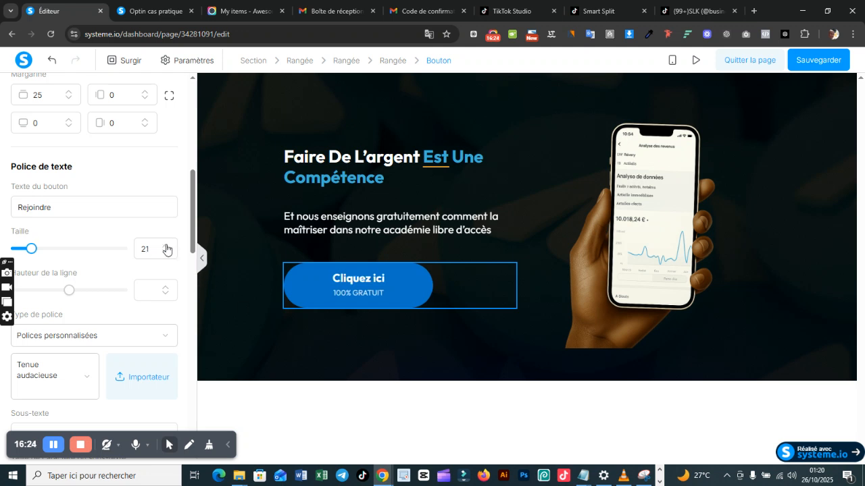
pyautogui.click(166, 247)
pyautogui.click(166, 247)
pyautogui.click(166, 247)
pyautogui.click(166, 247)
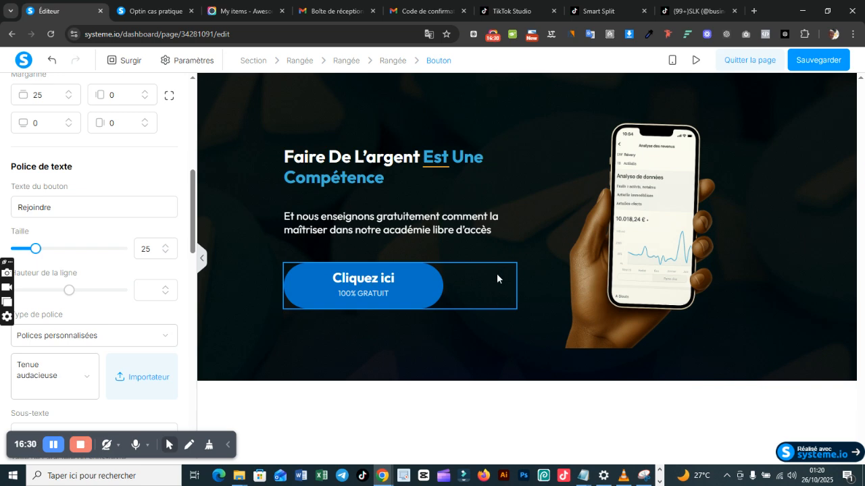
# Step: Save the page, preview the banner with the restyled button, and return to the editor
pyautogui.click(817, 65)
pyautogui.click(693, 61)
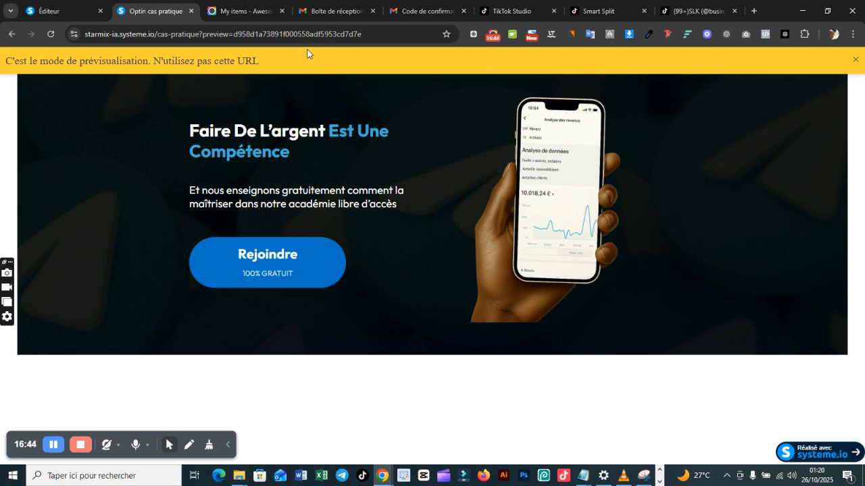
pyautogui.click(87, 12)
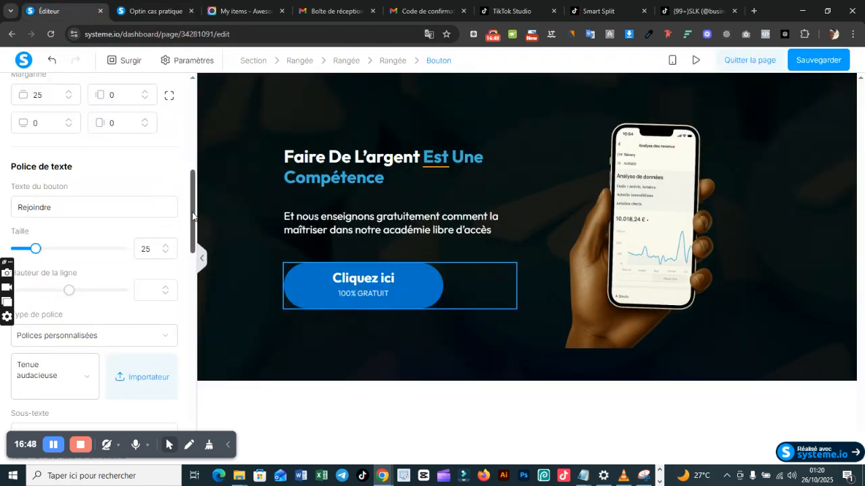
# Step: Reduce the horizontal padding of the "Cliquez ici" button to 66
pyautogui.moveTo(192, 216); pyautogui.dragTo(192, 193)
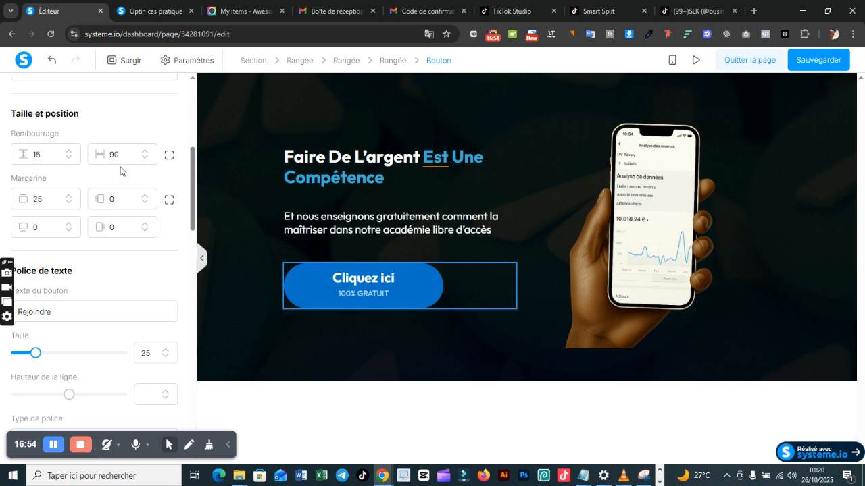
pyautogui.click(144, 159)
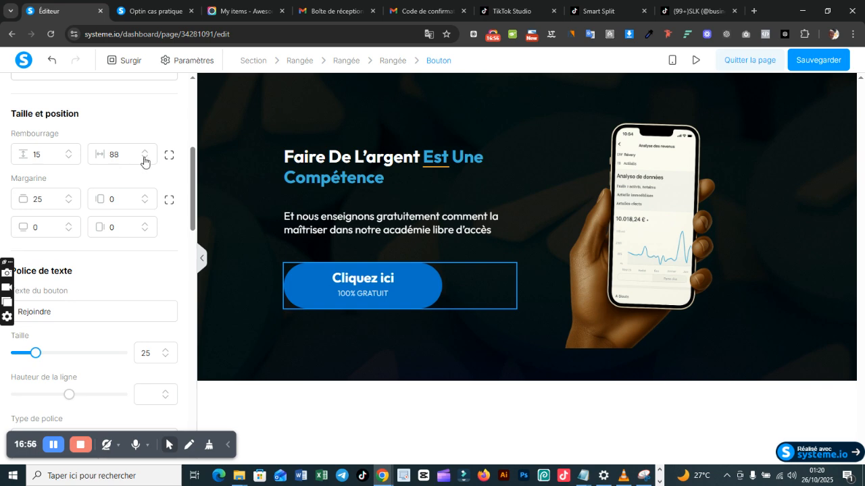
pyautogui.click(144, 160)
pyautogui.click(144, 160)
pyautogui.click(144, 159)
pyautogui.click(144, 160)
pyautogui.click(143, 159)
pyautogui.click(144, 160)
pyautogui.click(143, 159)
pyautogui.click(144, 159)
pyautogui.click(143, 160)
pyautogui.click(144, 160)
pyautogui.click(144, 160)
pyautogui.click(144, 159)
pyautogui.click(144, 159)
pyautogui.click(144, 159)
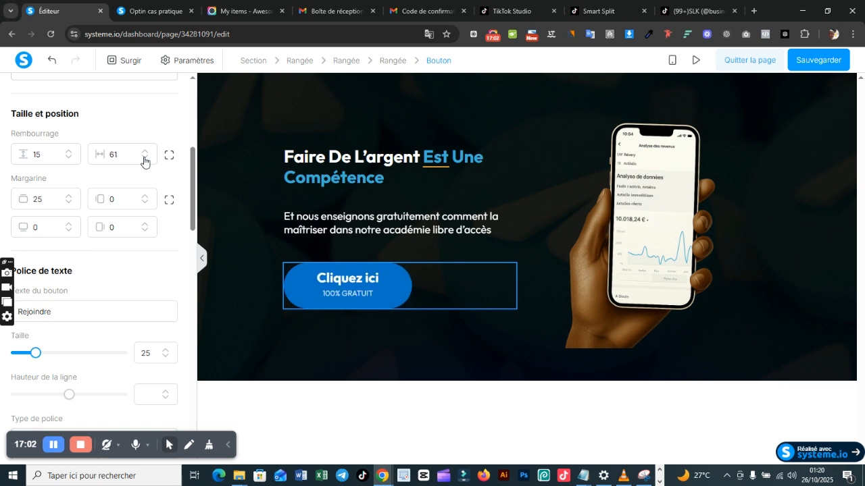
pyautogui.click(143, 159)
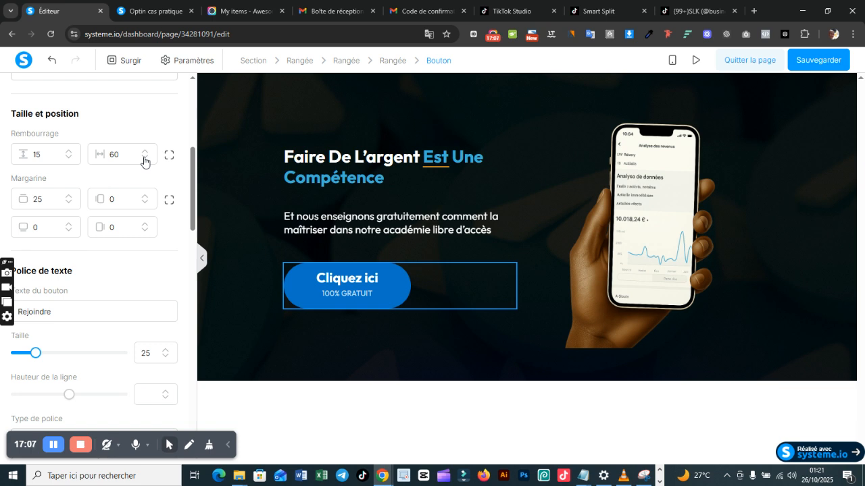
pyautogui.click(145, 152)
pyautogui.click(144, 152)
pyautogui.click(145, 152)
pyautogui.click(145, 152)
pyautogui.click(144, 152)
pyautogui.click(145, 152)
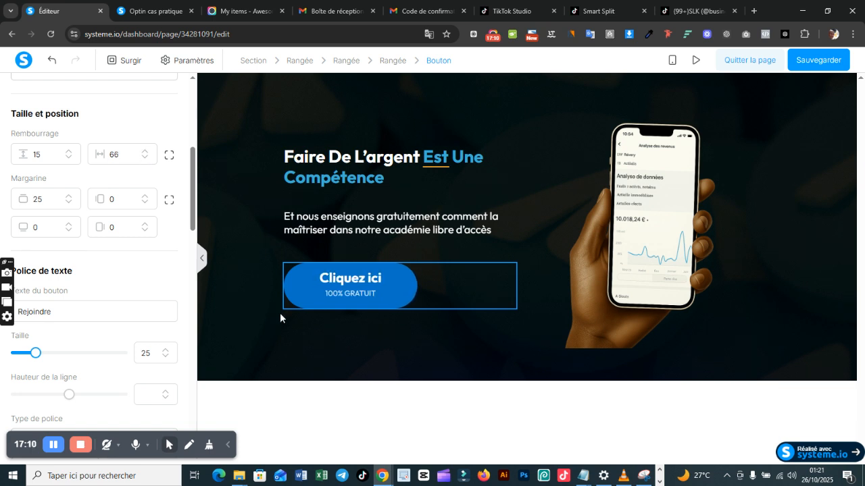
# Step: Switch to the AR.PNG reference image to compare its button proportions, and return to the editor in Chrome
pyautogui.click(660, 482)
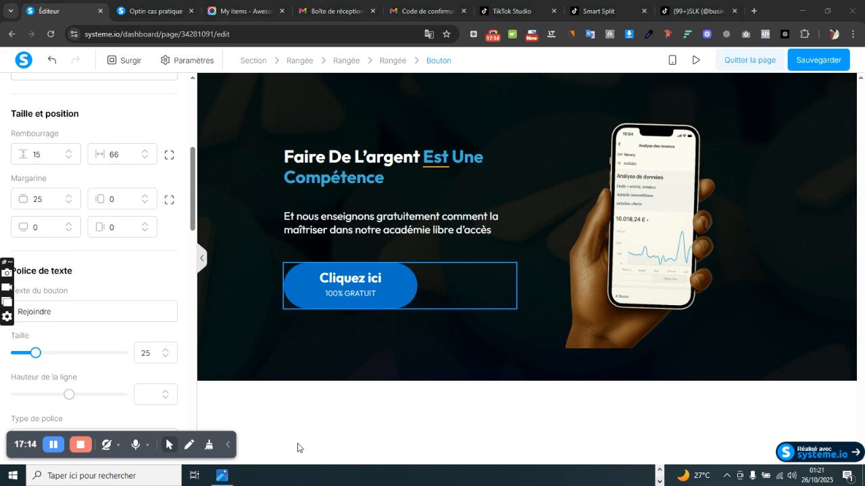
pyautogui.click(225, 472)
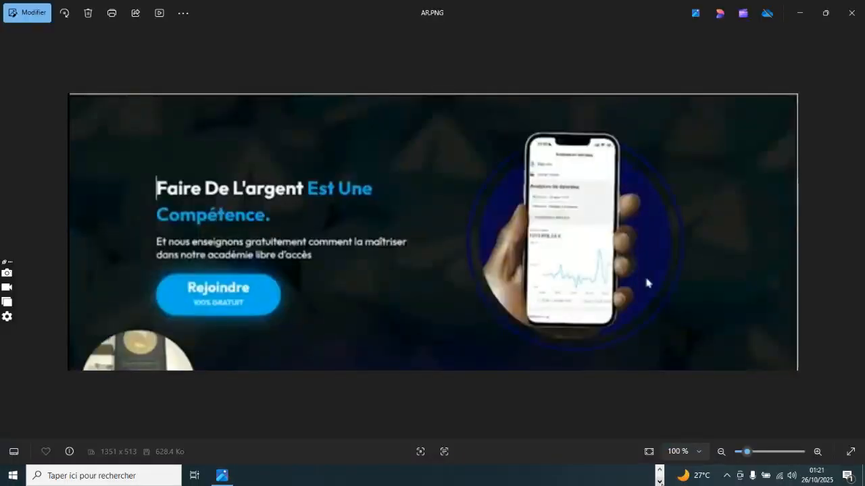
pyautogui.click(660, 471)
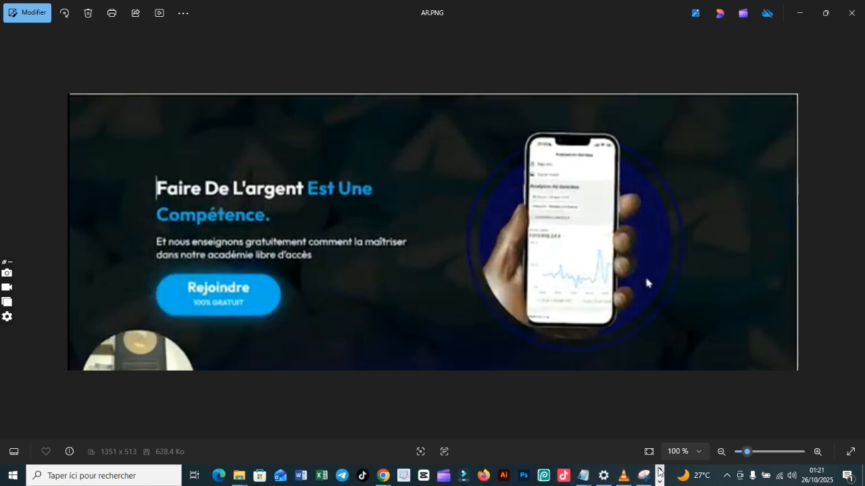
pyautogui.moveTo(383, 476)
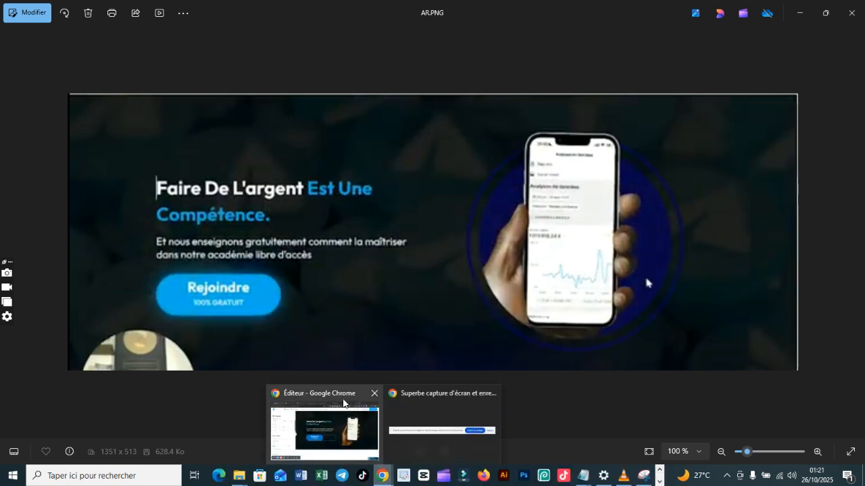
pyautogui.click(350, 408)
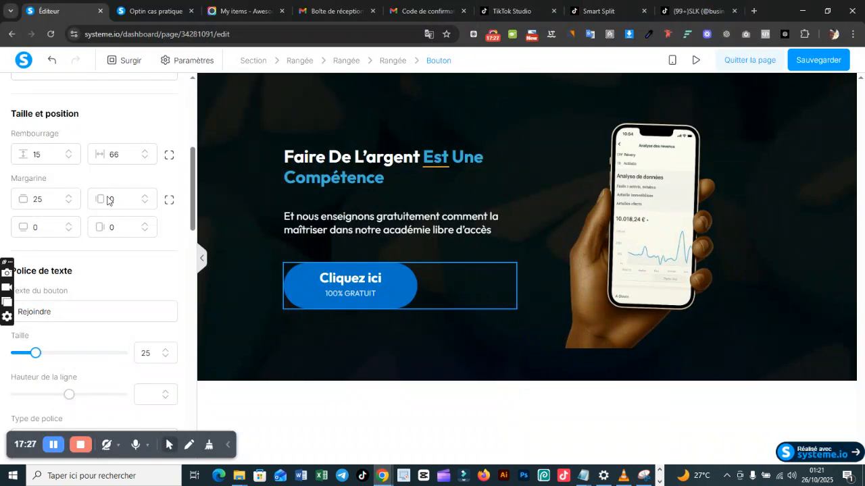
# Step: Set the button's horizontal padding to 50 and save the page
pyautogui.doubleClick(114, 155)
pyautogui.write('50')
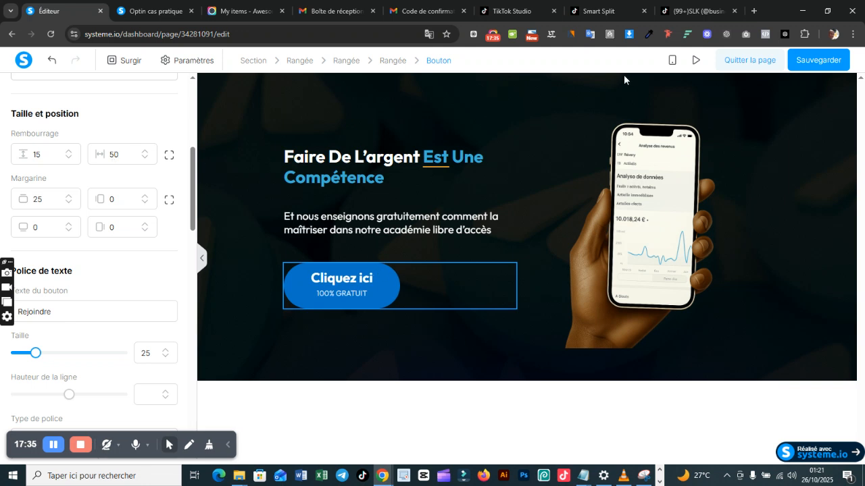
pyautogui.click(800, 64)
# Step: Preview the page without the preview mode notice, examine its mobile layout in the browser's developer tools, and close them
pyautogui.click(694, 59)
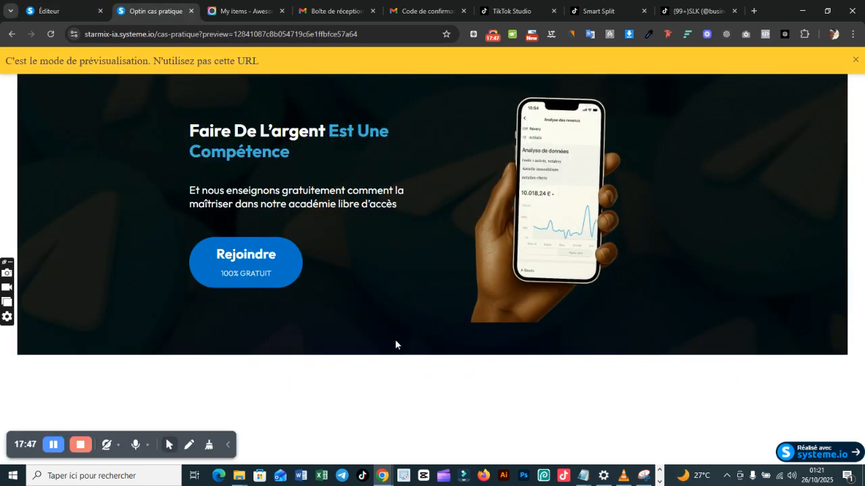
pyautogui.click(855, 64)
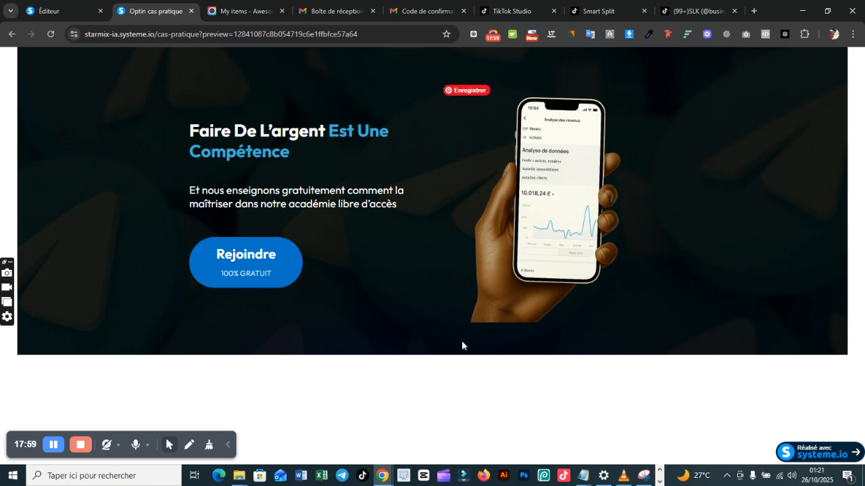
pyautogui.rightClick(460, 238)
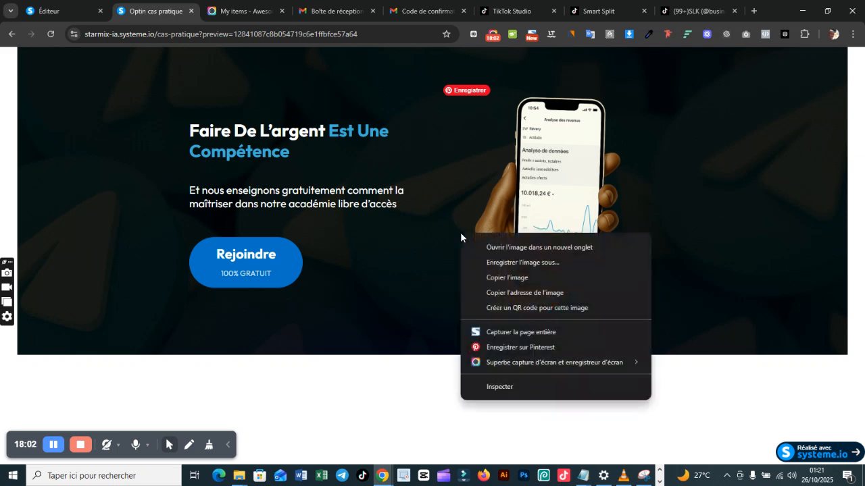
pyautogui.click(517, 387)
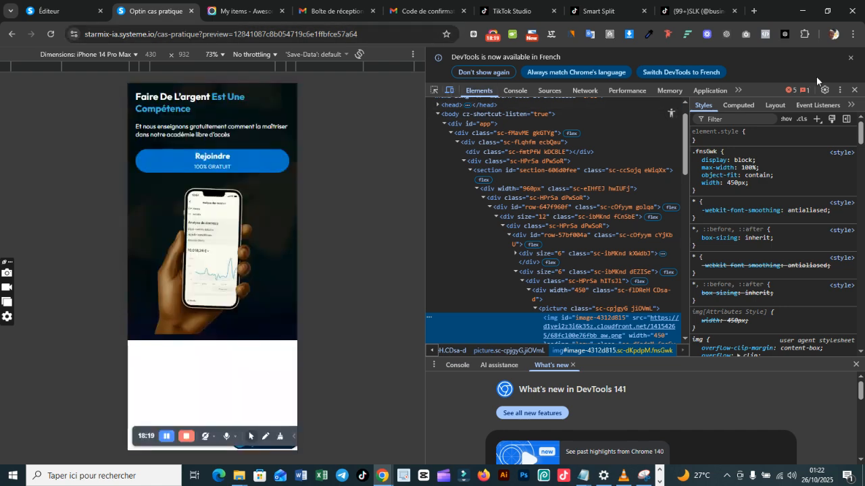
pyautogui.click(856, 91)
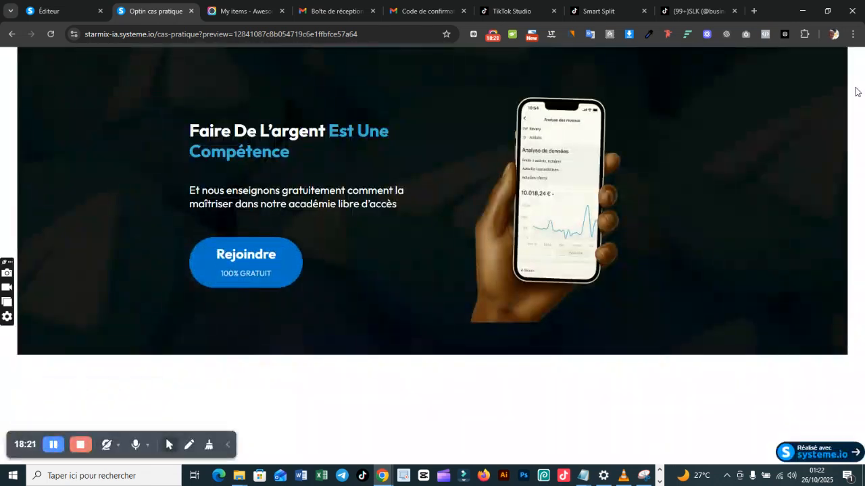